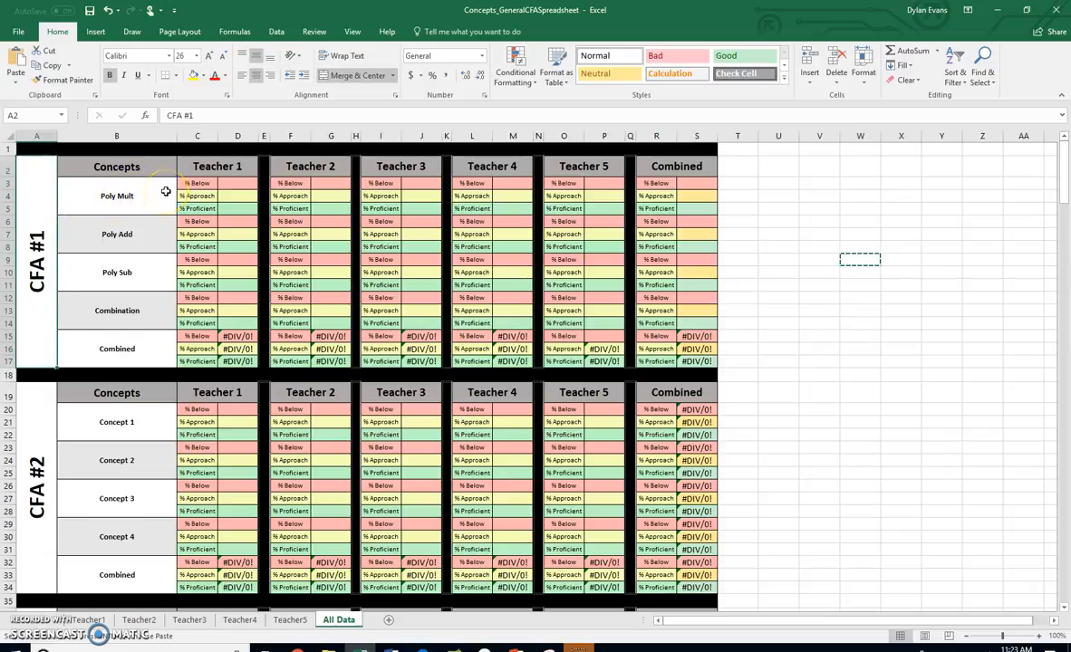
Review the four CFA #1 concepts: Poly Mult, Poly Add, Poly Sub and Combination
drag(166, 191, 151, 316)
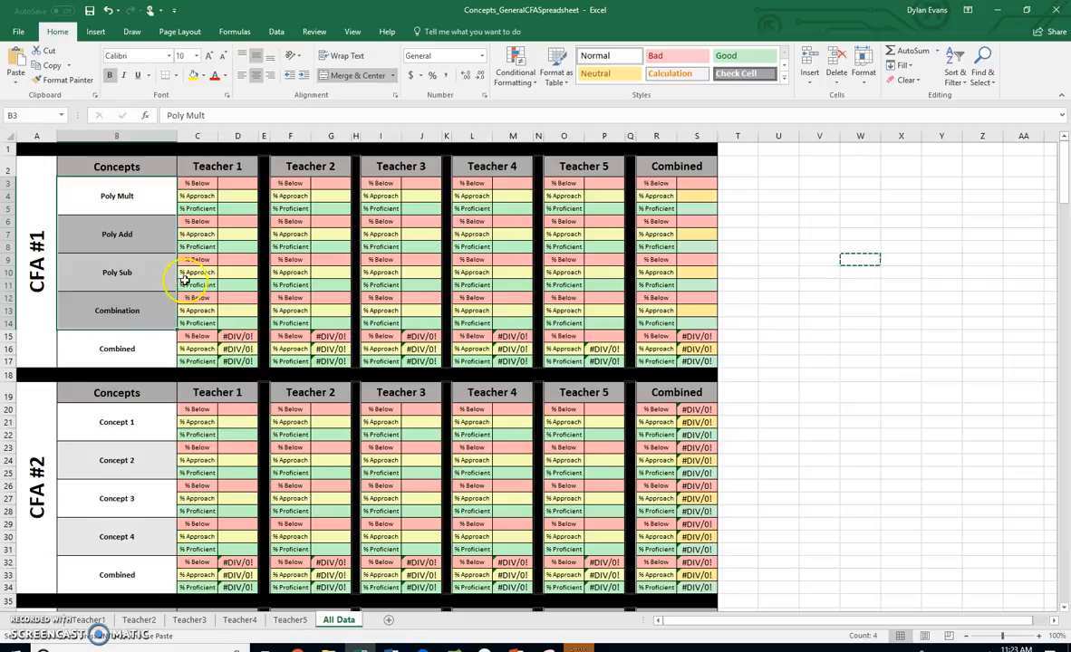
click(147, 203)
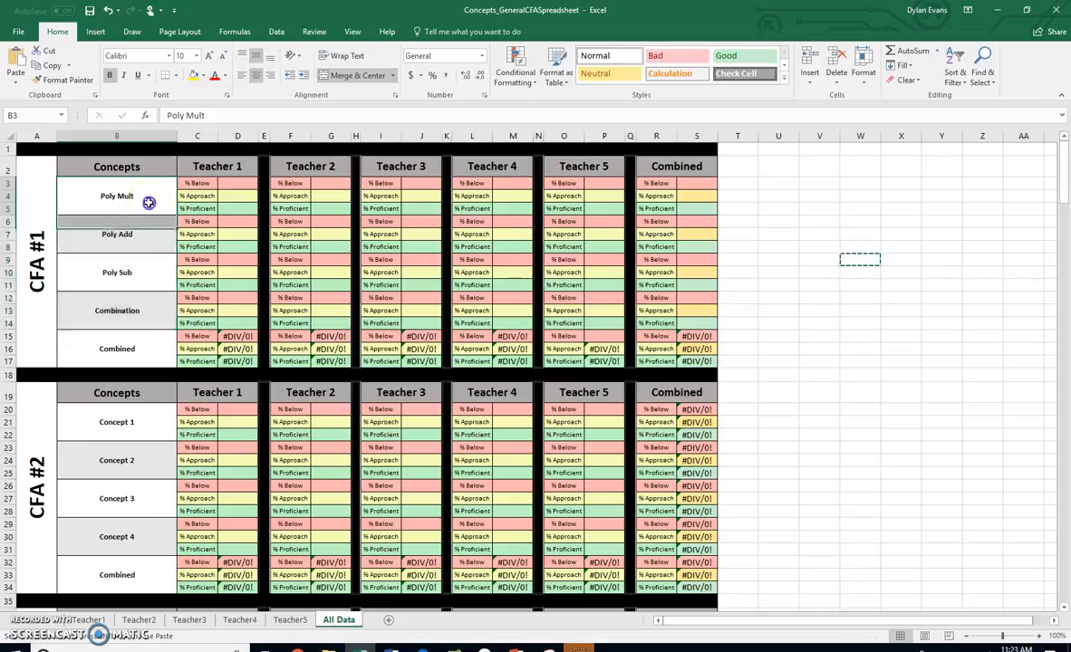
click(136, 234)
click(136, 272)
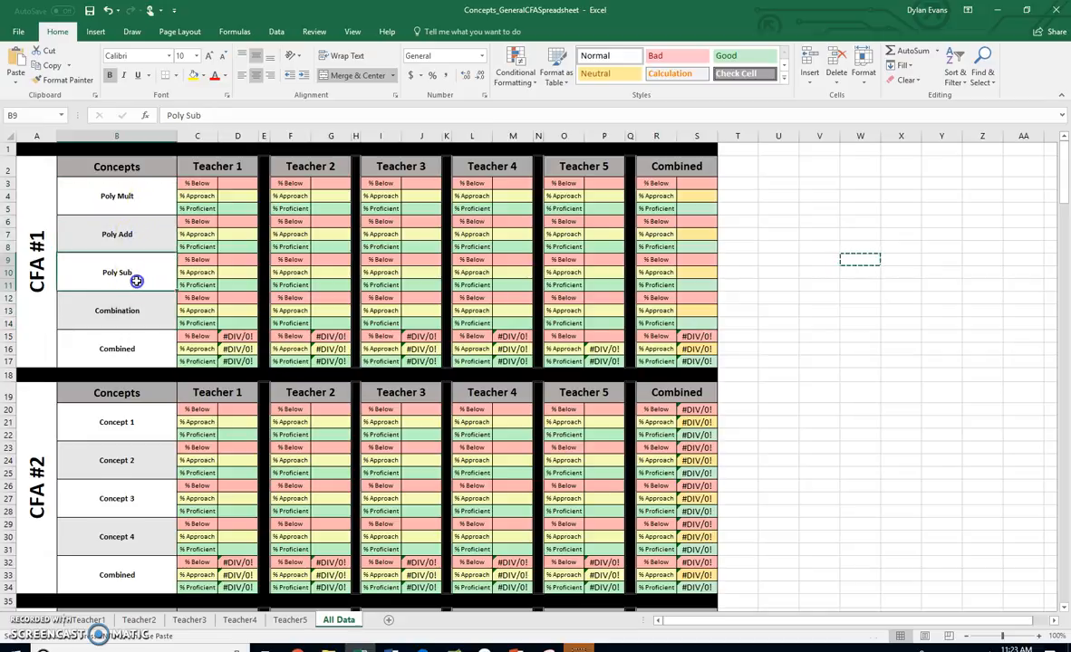
click(136, 312)
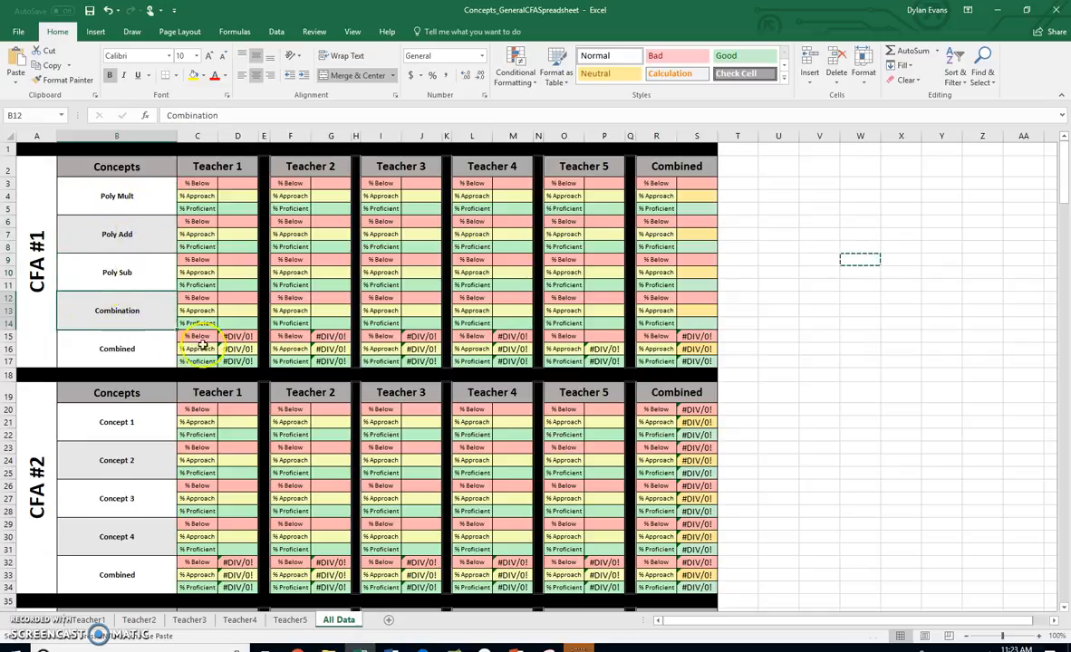
click(147, 267)
drag(147, 268, 148, 203)
click(143, 307)
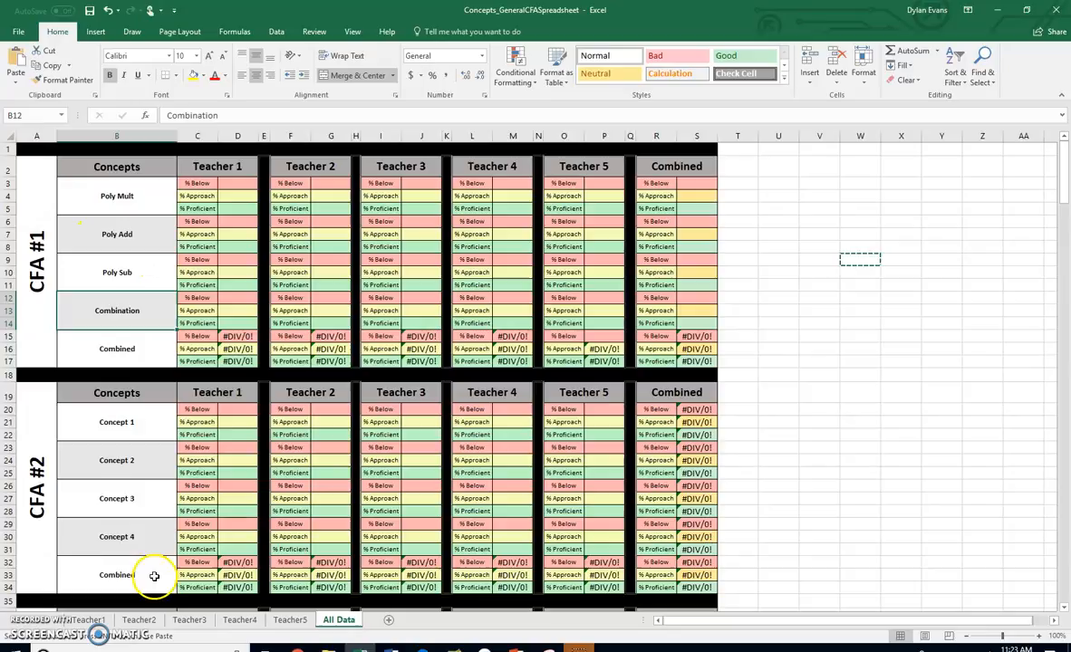
Examine Teacher 1's empty % Below and % Proficient cells for Poly Mult, and go back over the CFA #1 concepts they belong to
click(236, 182)
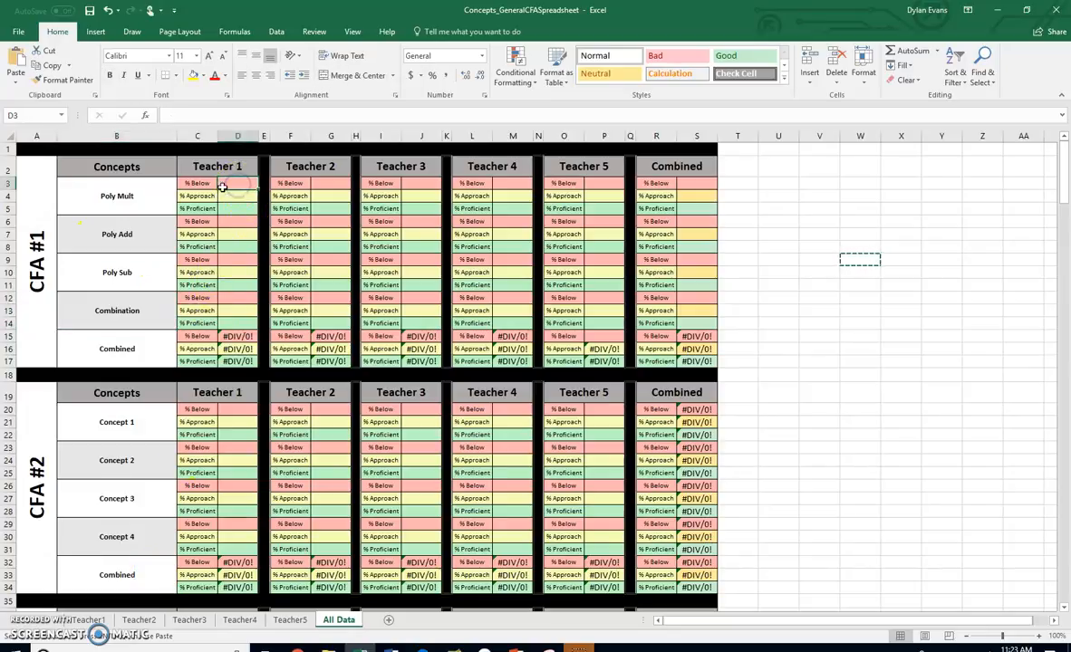
click(234, 208)
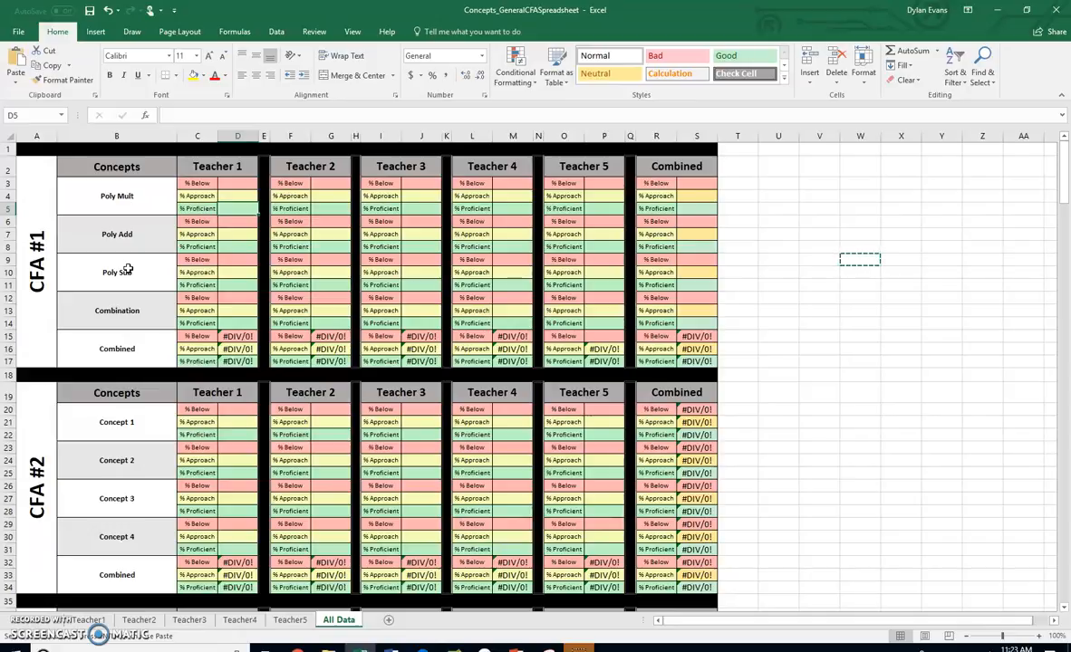
click(141, 201)
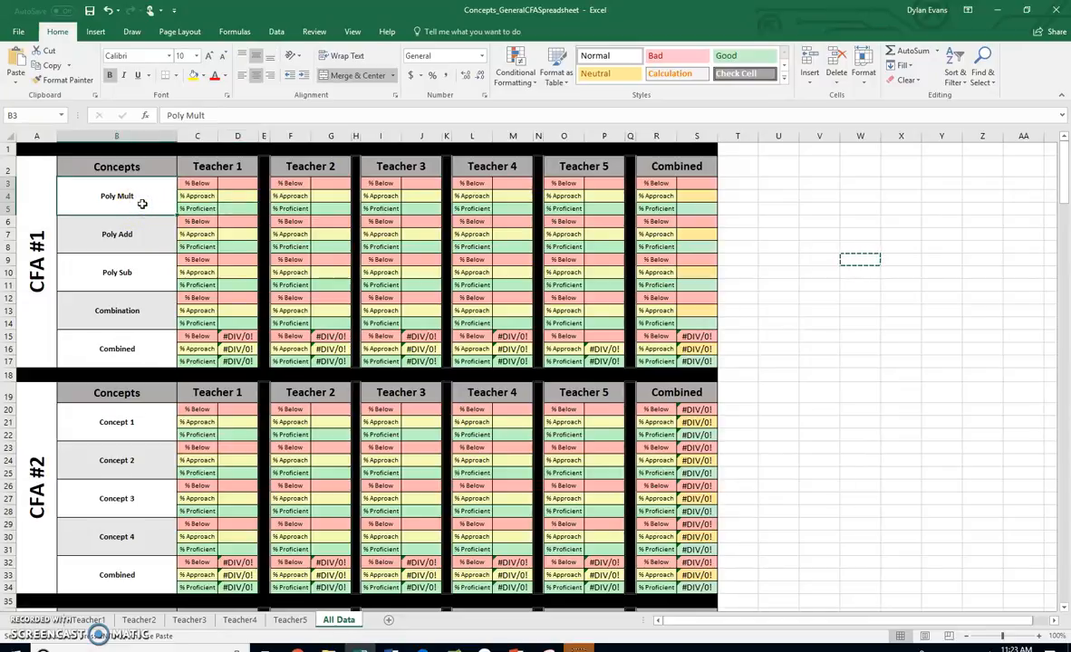
click(136, 226)
click(127, 272)
click(132, 312)
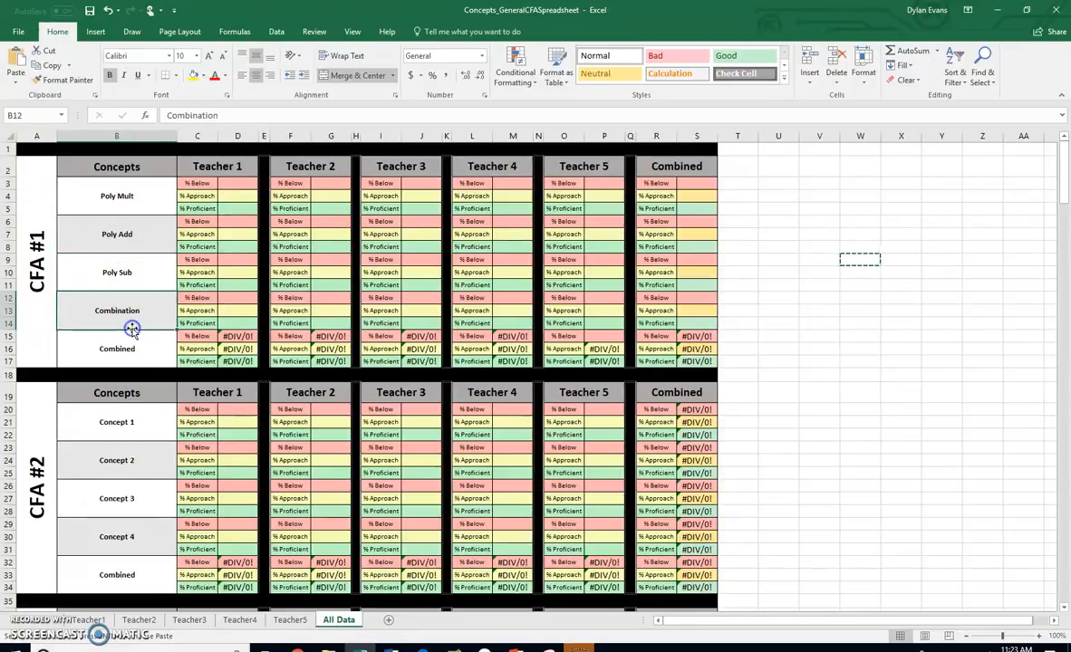
click(131, 276)
click(134, 233)
click(131, 200)
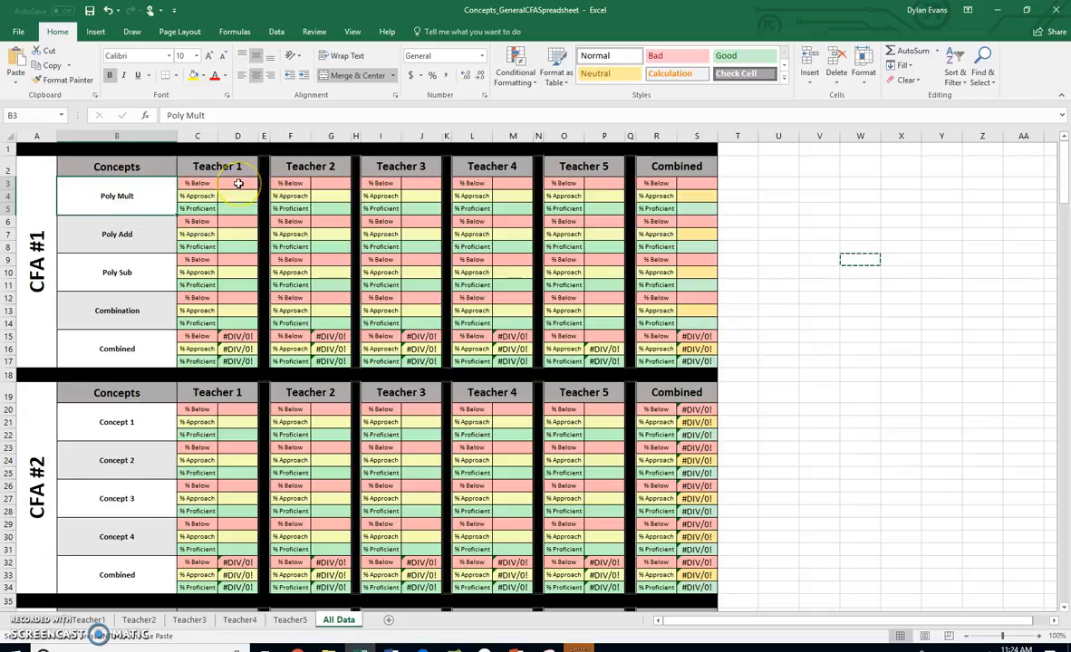
Examine how the Poly Mult concept relates to Teacher 1's % Below, % Approach and % Proficient cells
click(238, 184)
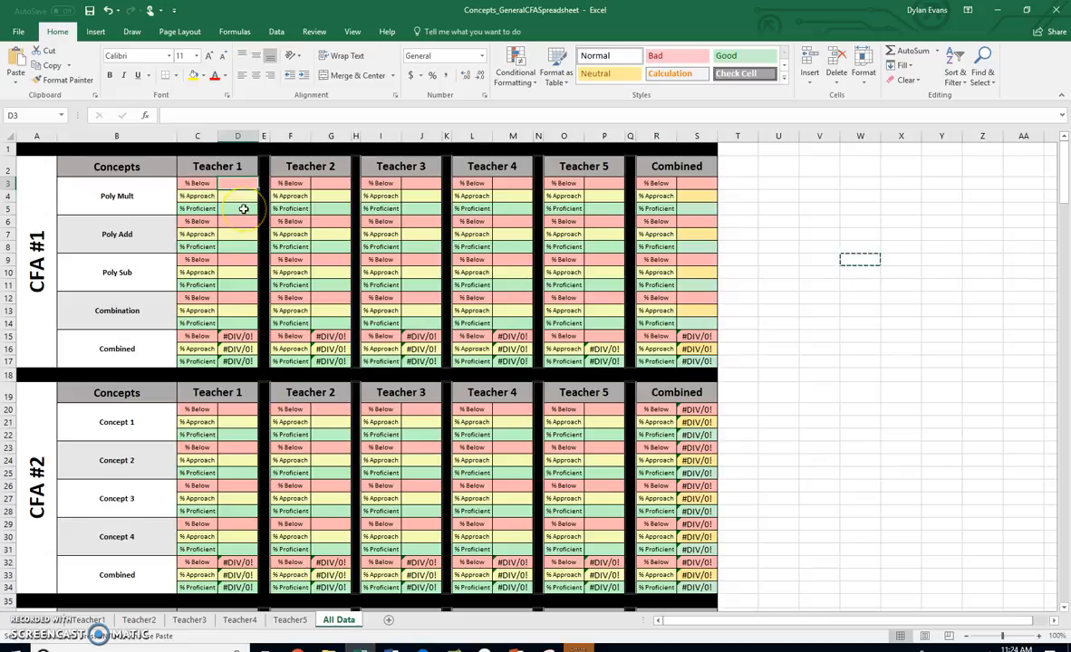
click(244, 209)
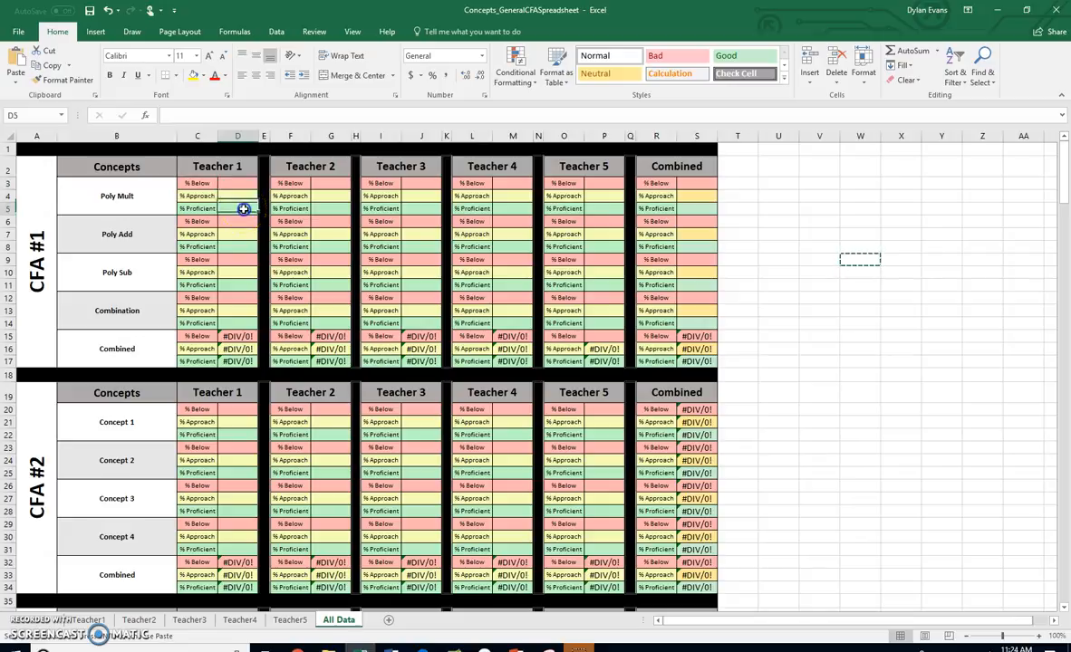
click(207, 197)
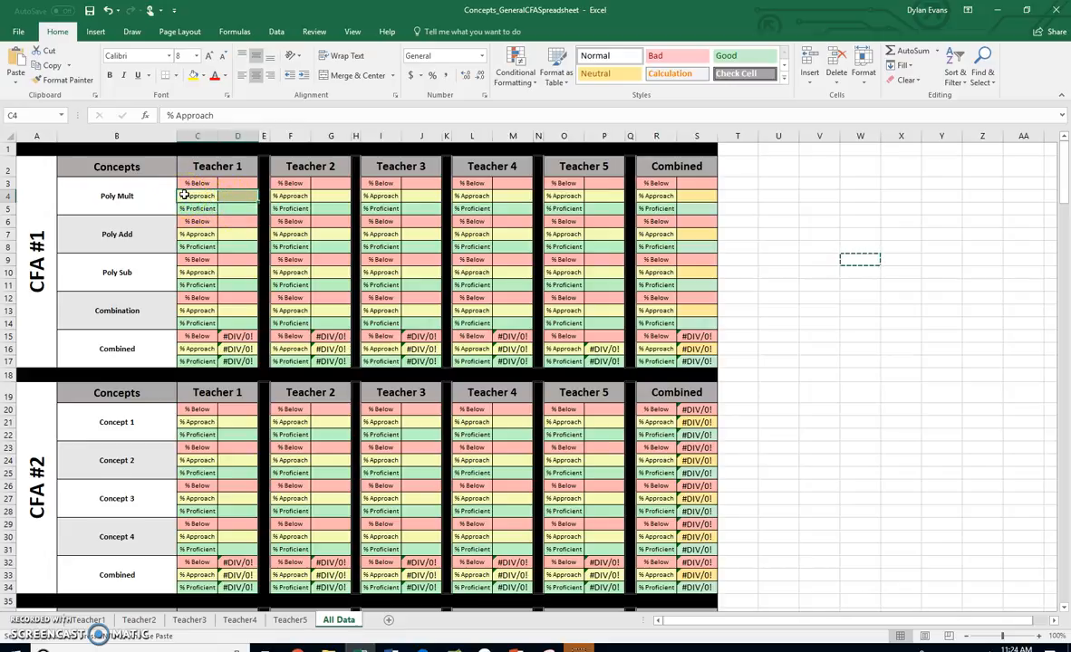
click(140, 196)
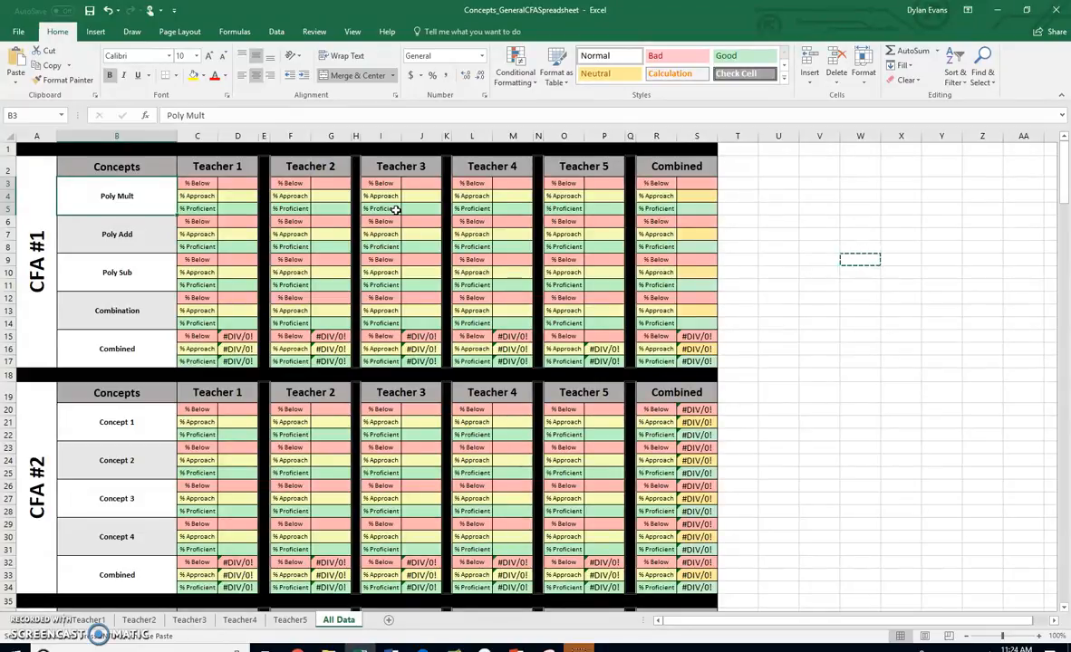
click(243, 186)
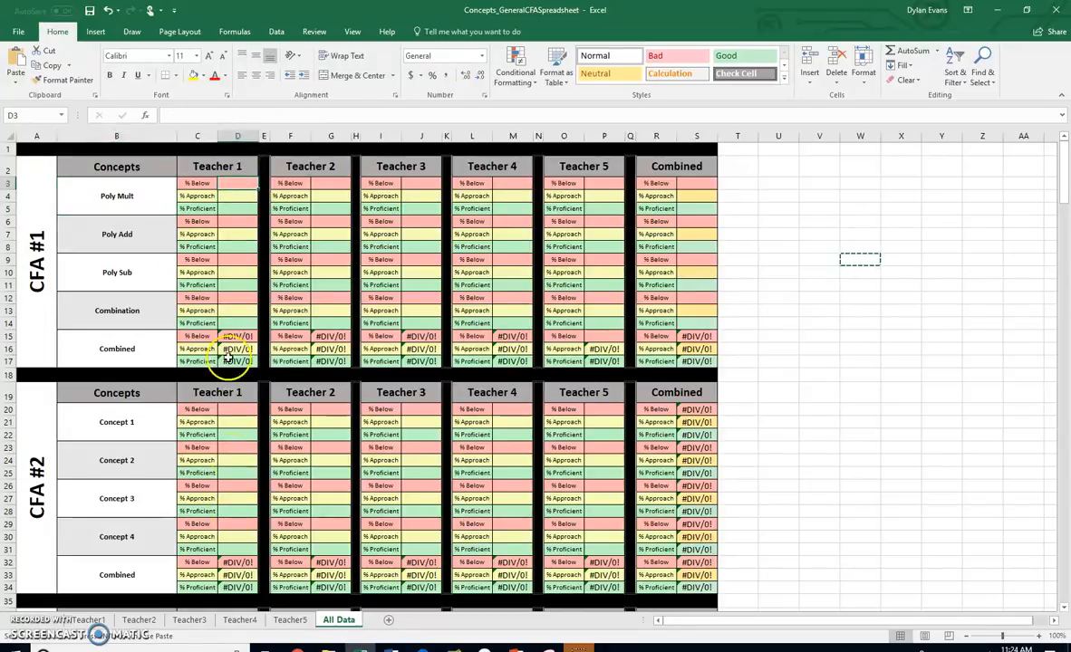
click(152, 186)
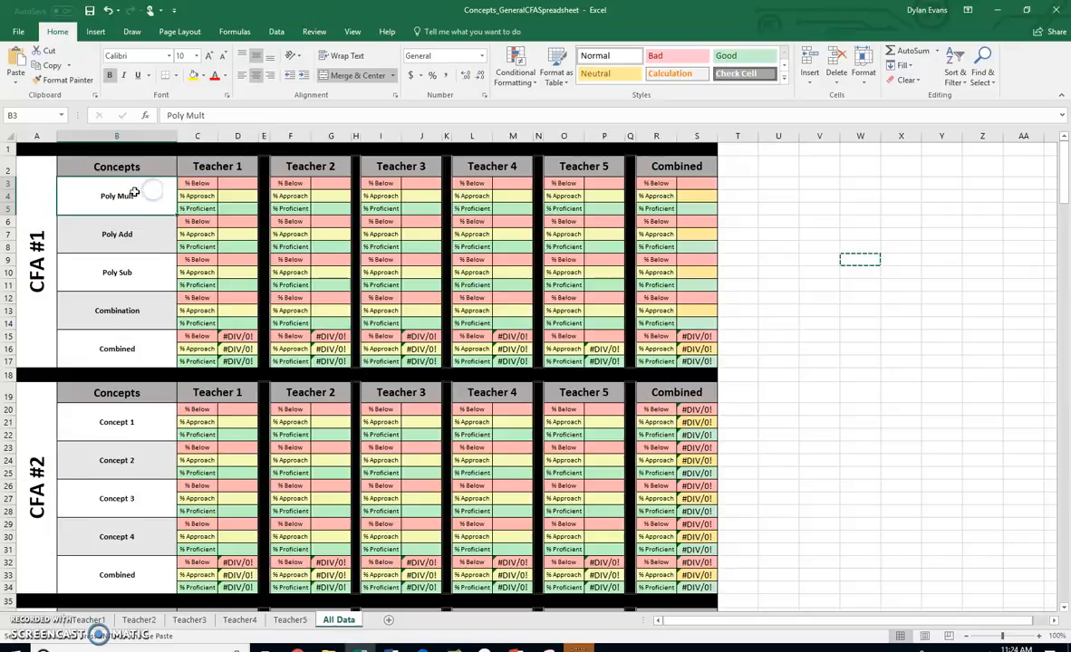
click(233, 183)
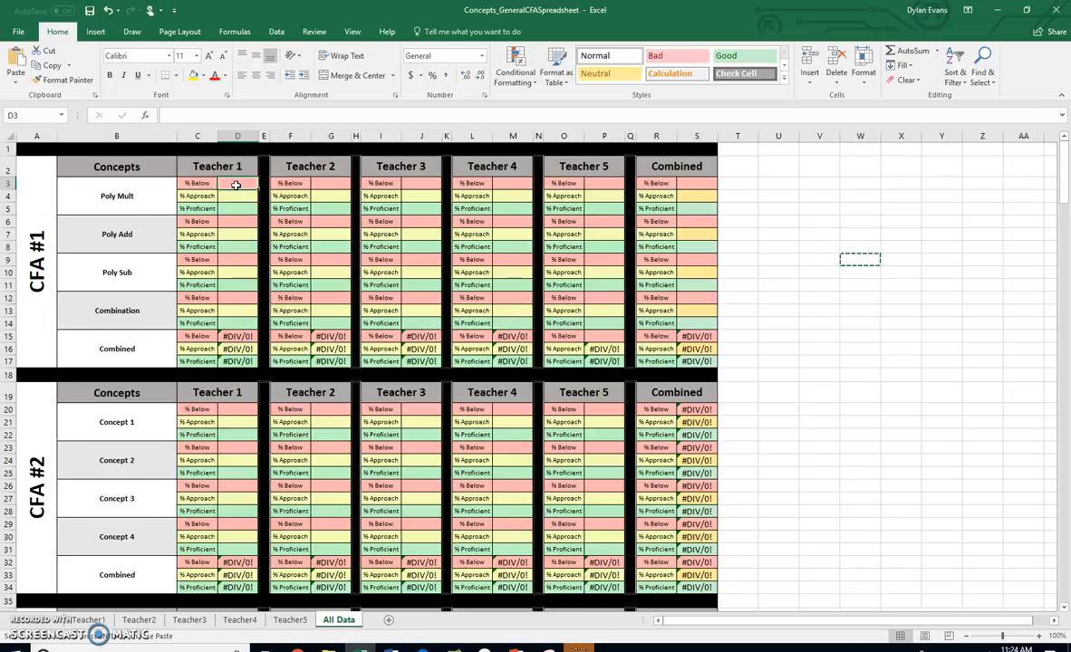
click(130, 198)
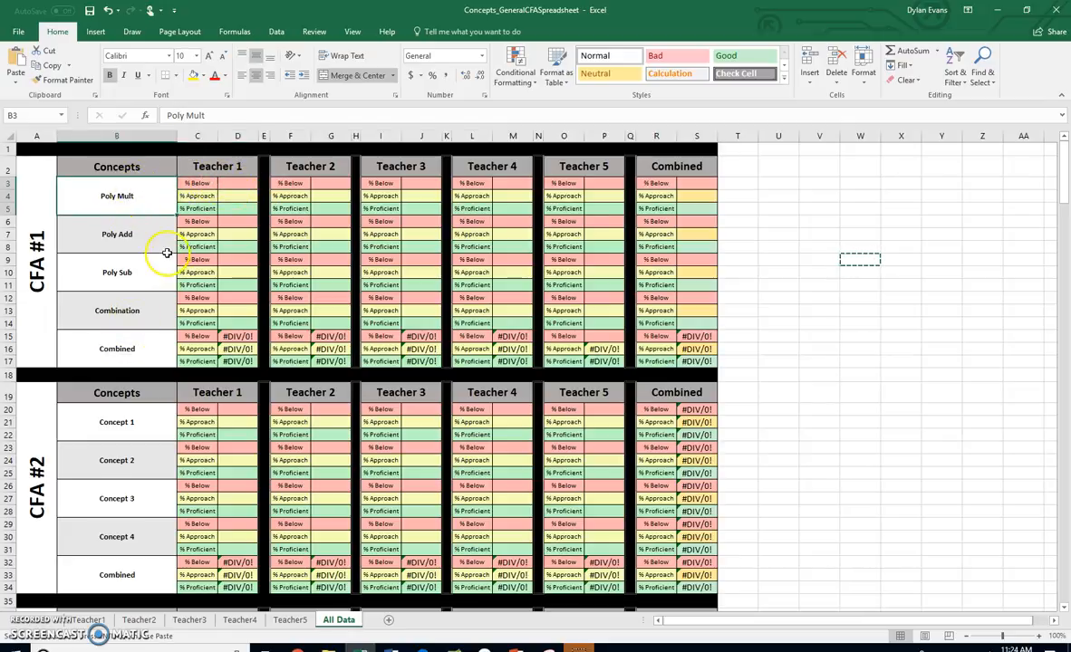
Enter =COUNTIF(Teacher1!G7:I14,0) in D3, Teacher 1's % Below cell for Poly Mult, taking the range from the Teacher1 sheet
click(231, 179)
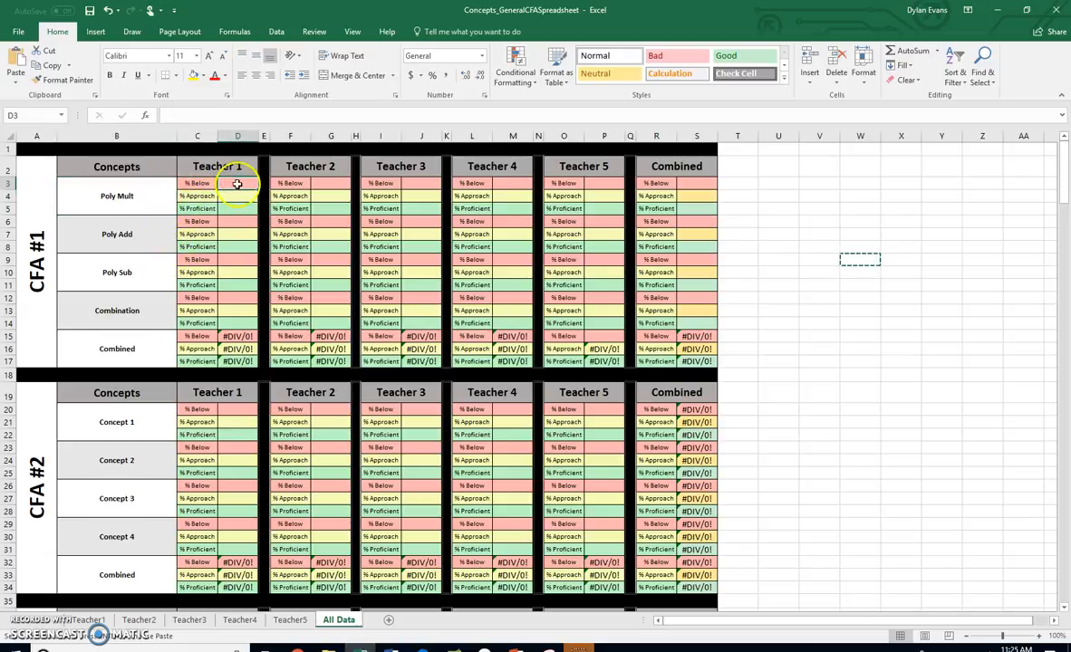
click(191, 115)
text(=)
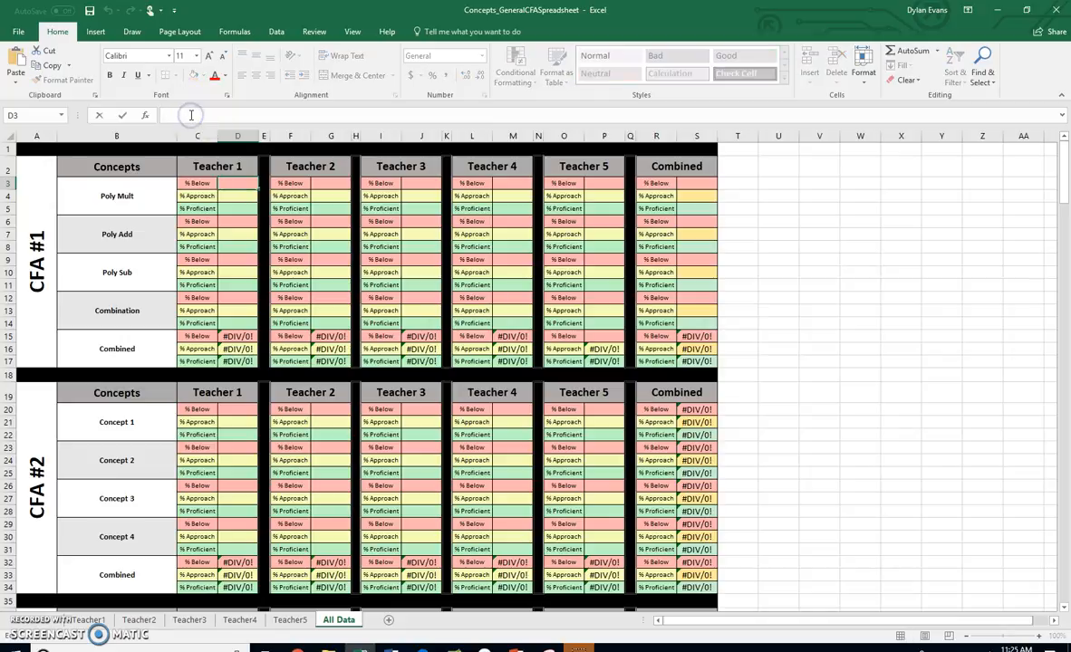
text(COUNT)
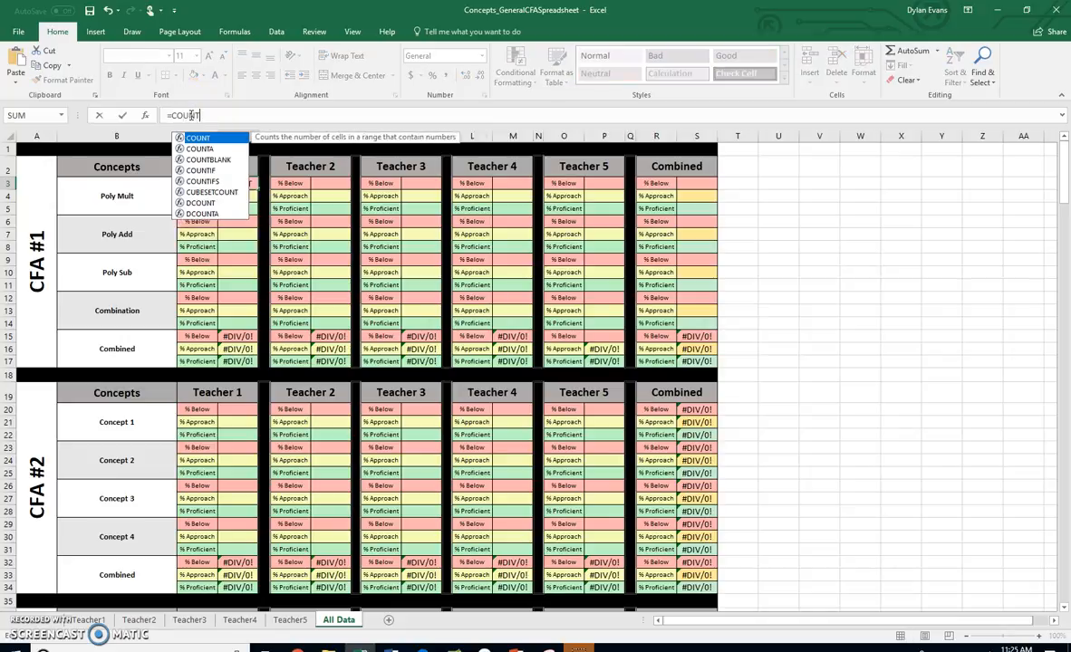
text(IF()
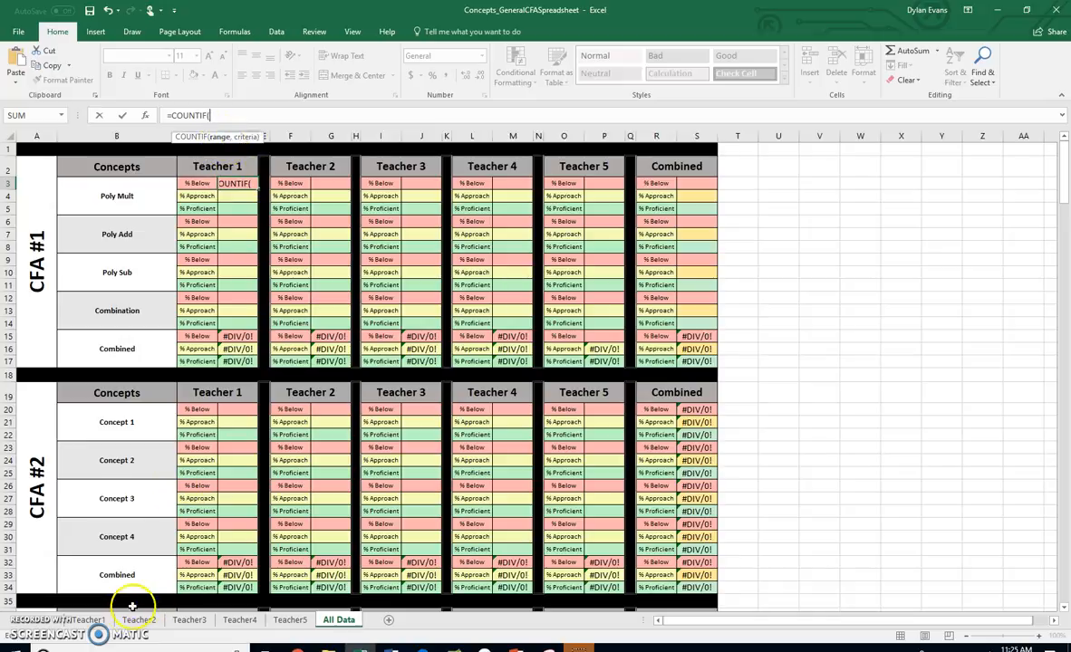
click(88, 620)
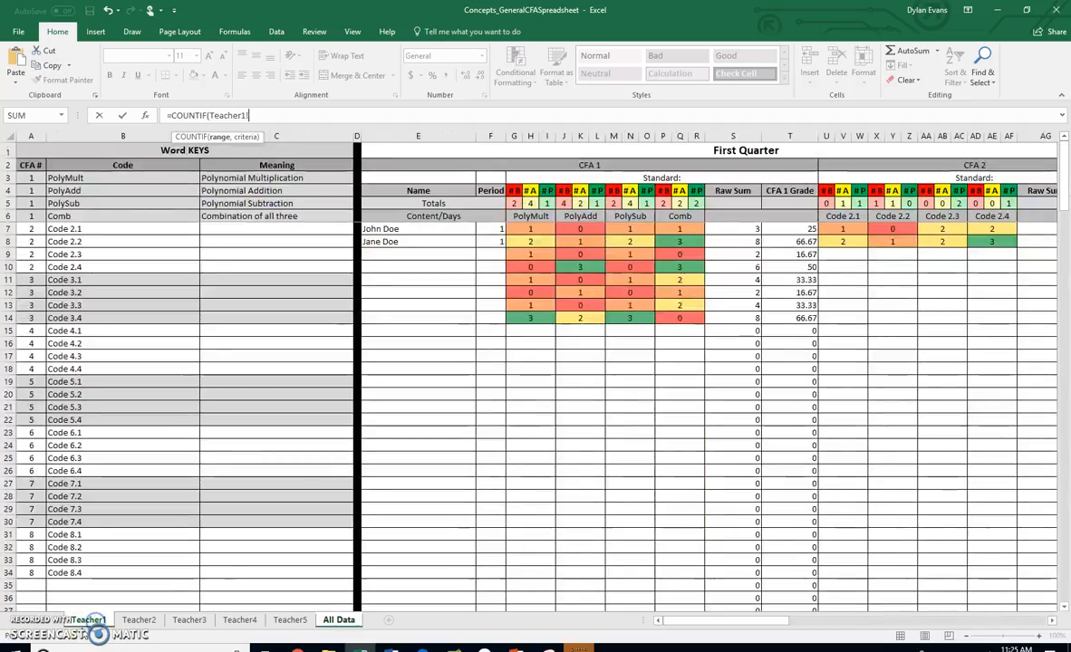
drag(539, 230, 539, 314)
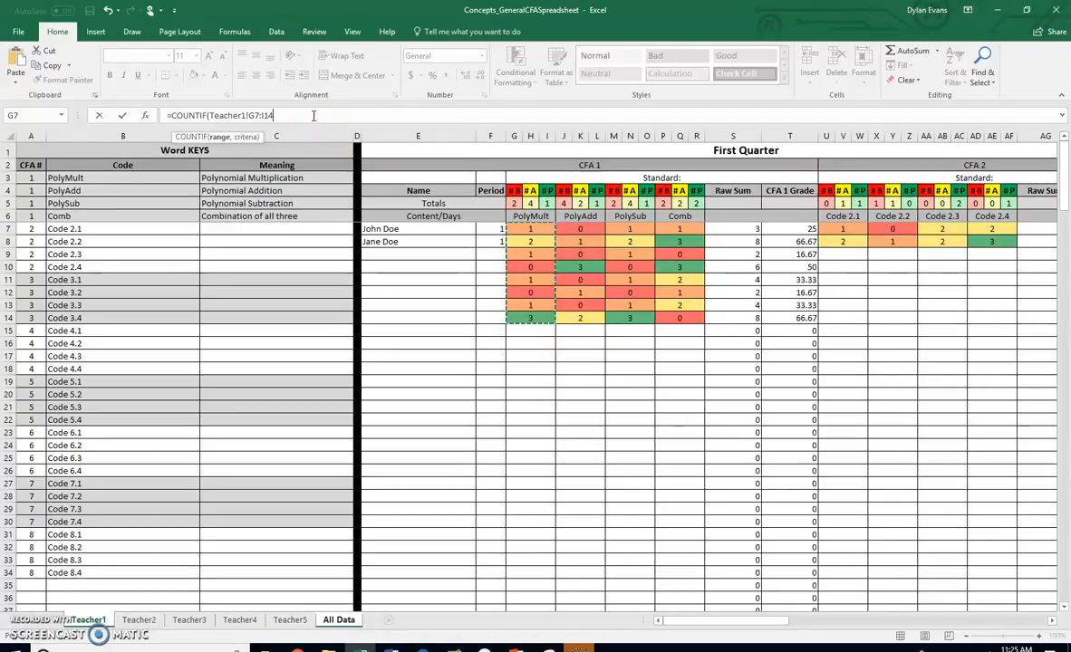
text(,)
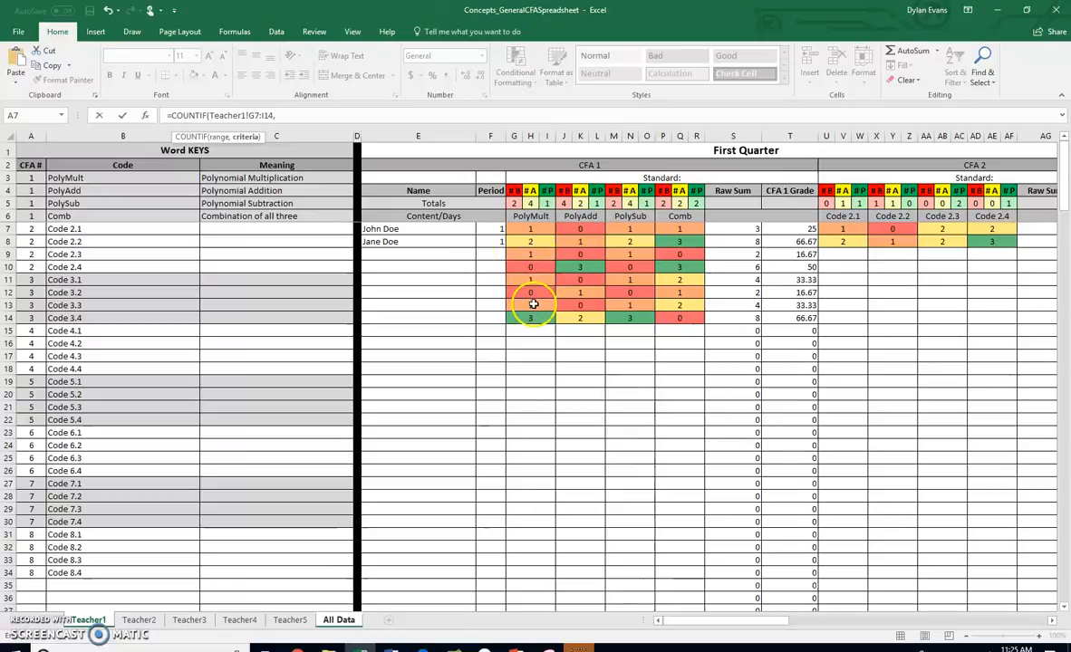
text(0))
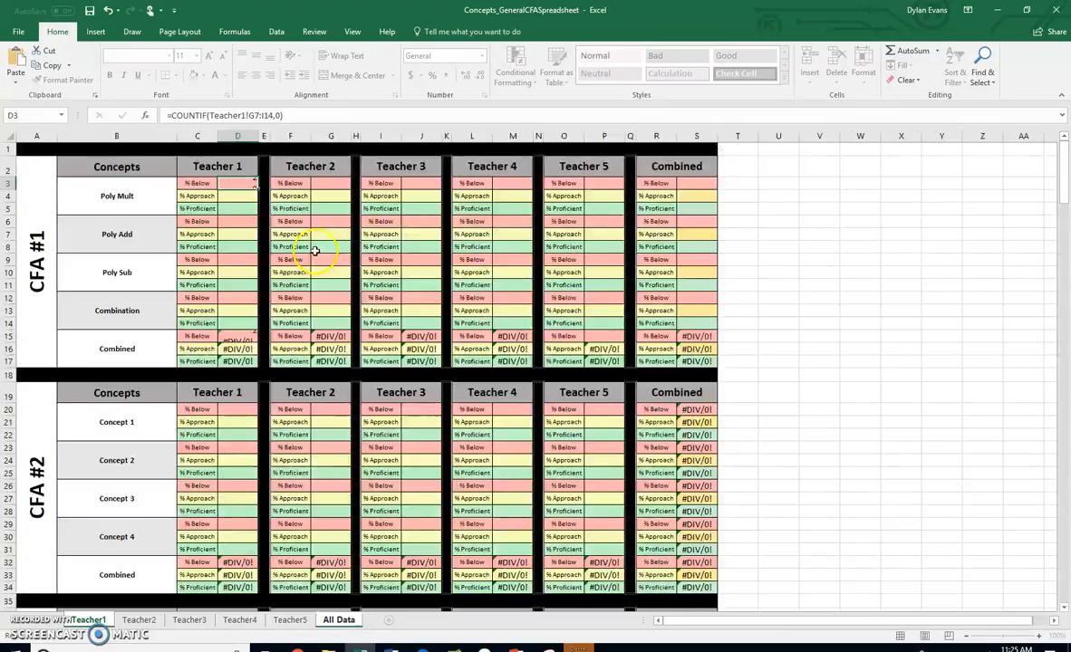
key(Return)
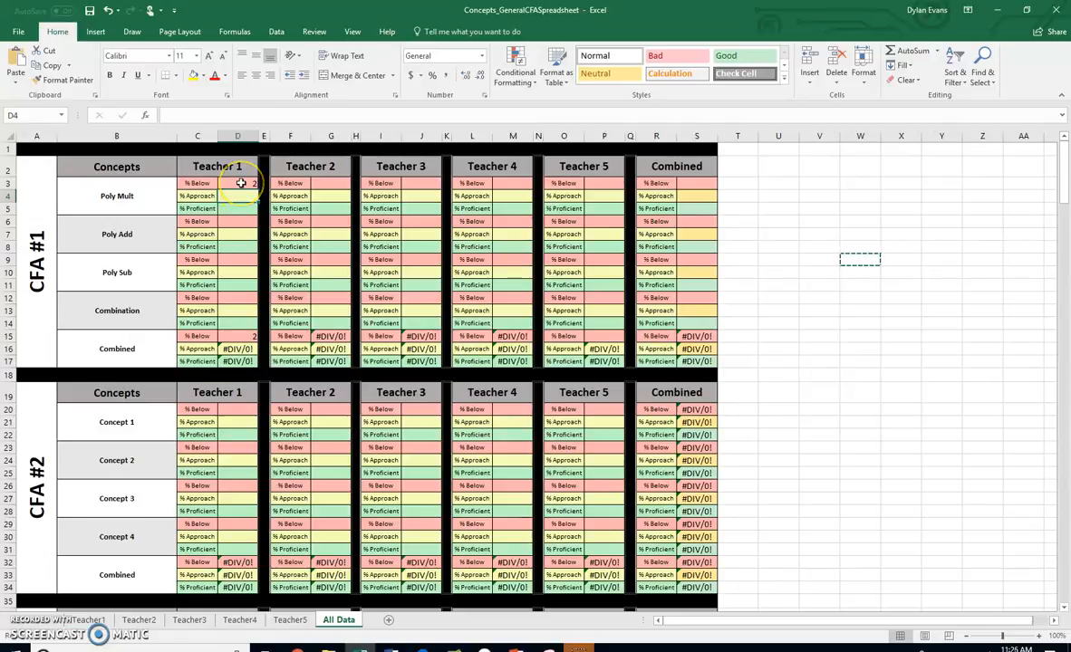
Enter =COUNTIF(Teacher1!G7:I15,1) in D4, Teacher 1's % Approach cell for Poly Mult, taking the range from the Teacher1 sheet
click(241, 184)
click(243, 195)
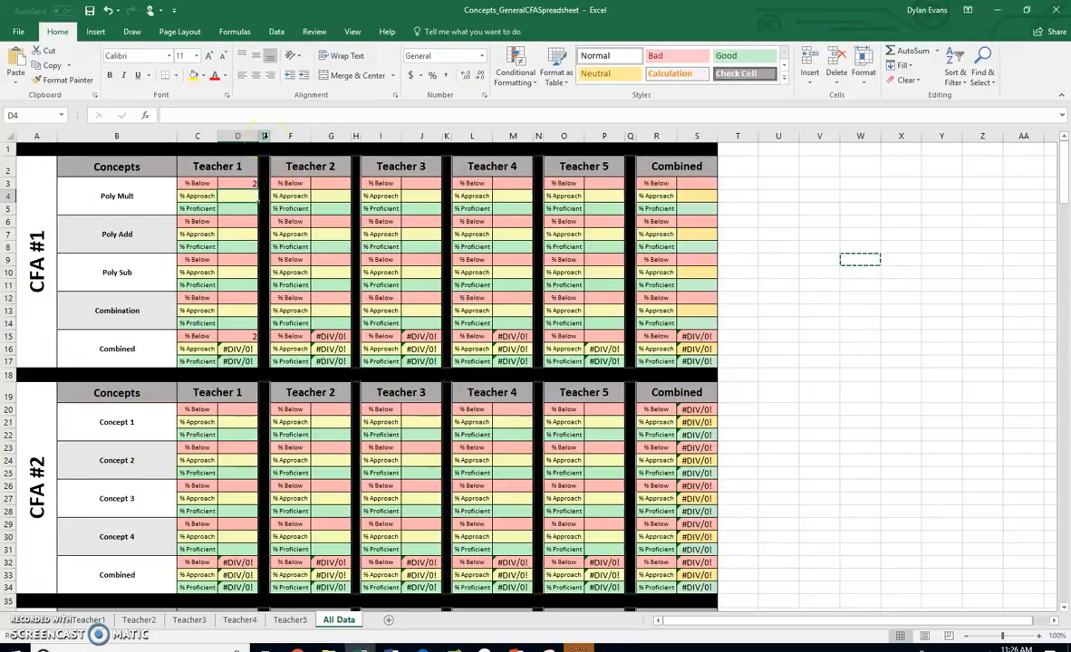
text(=CO)
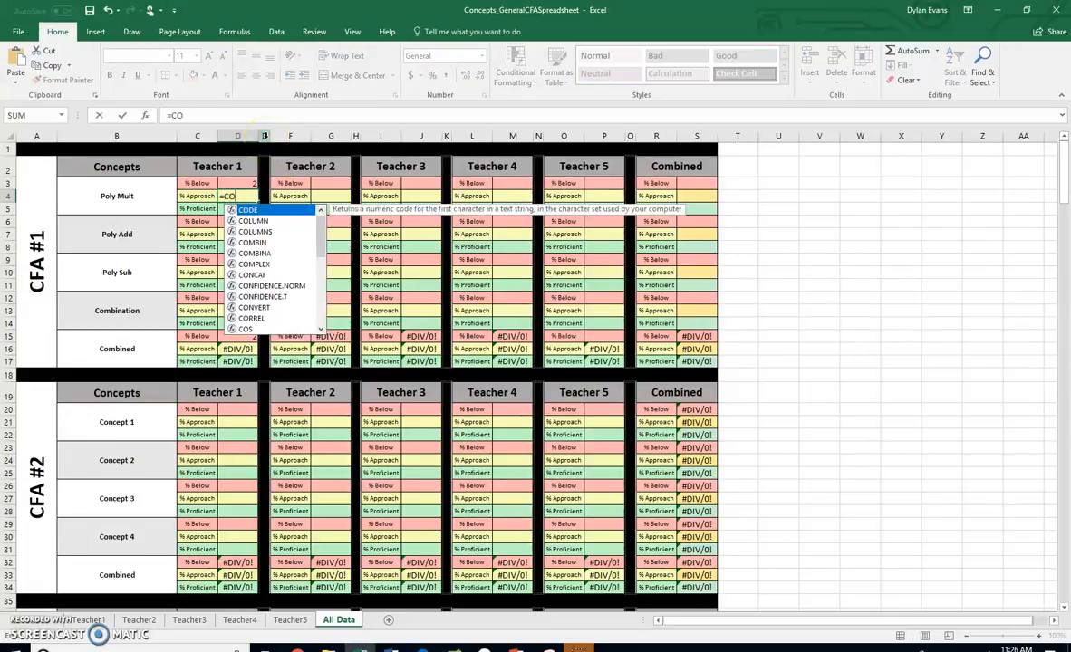
text(UNTIF)
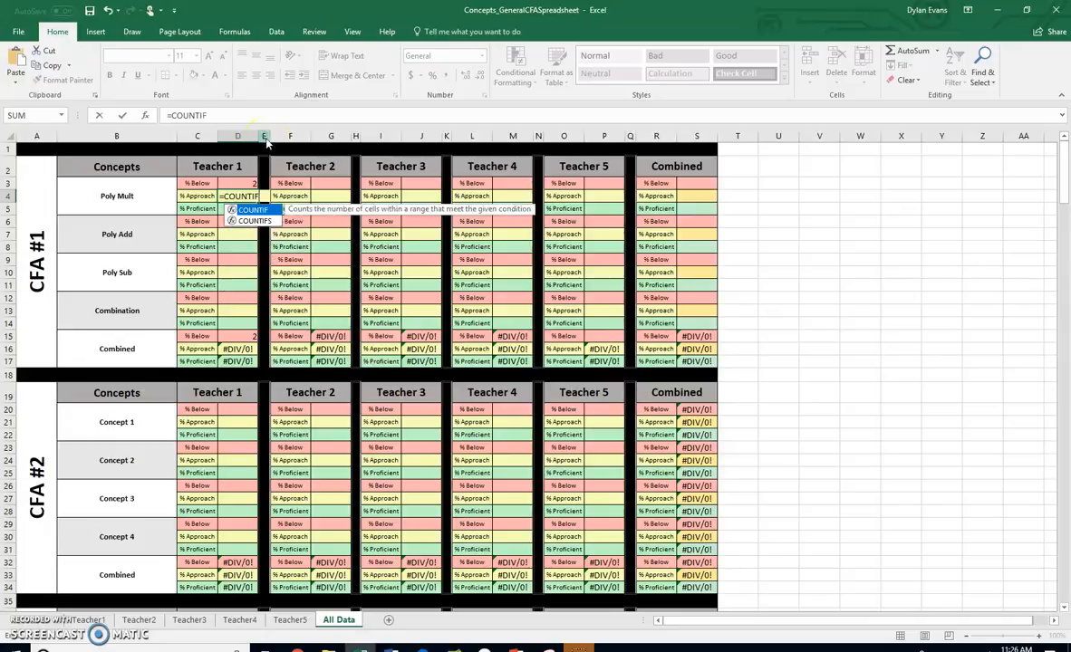
text(()
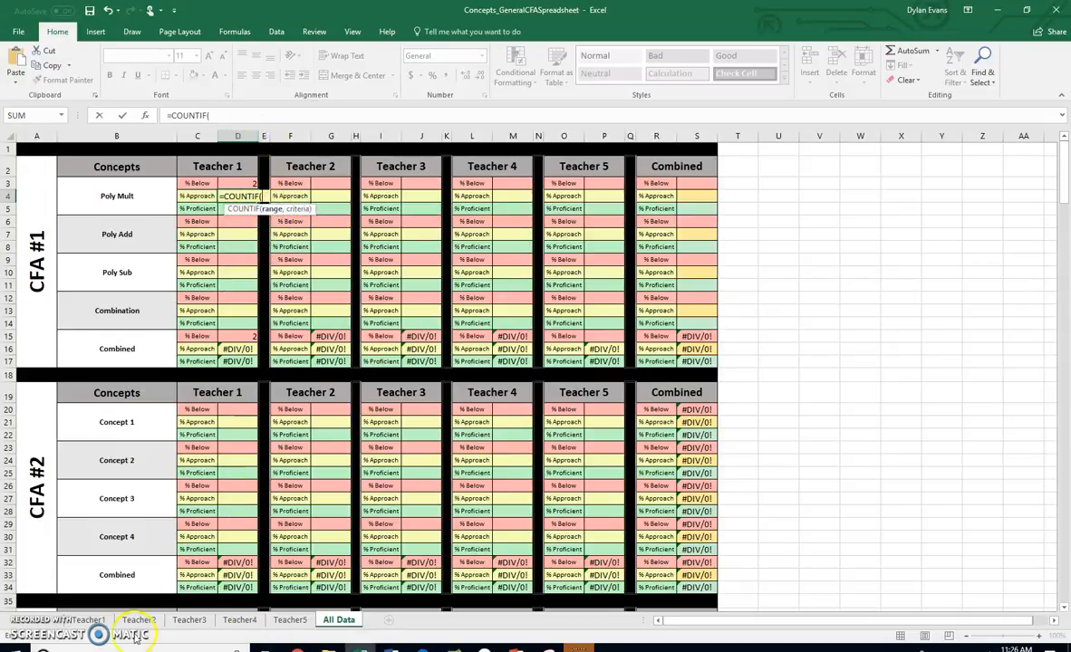
click(89, 620)
drag(535, 229, 540, 330)
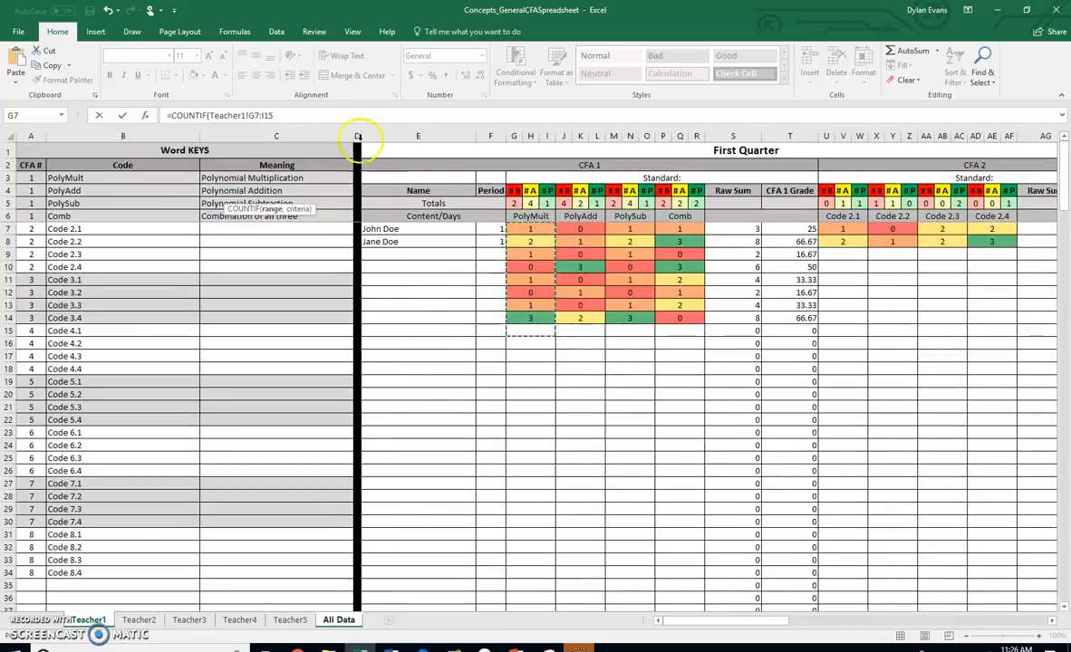
click(278, 115)
text(,)
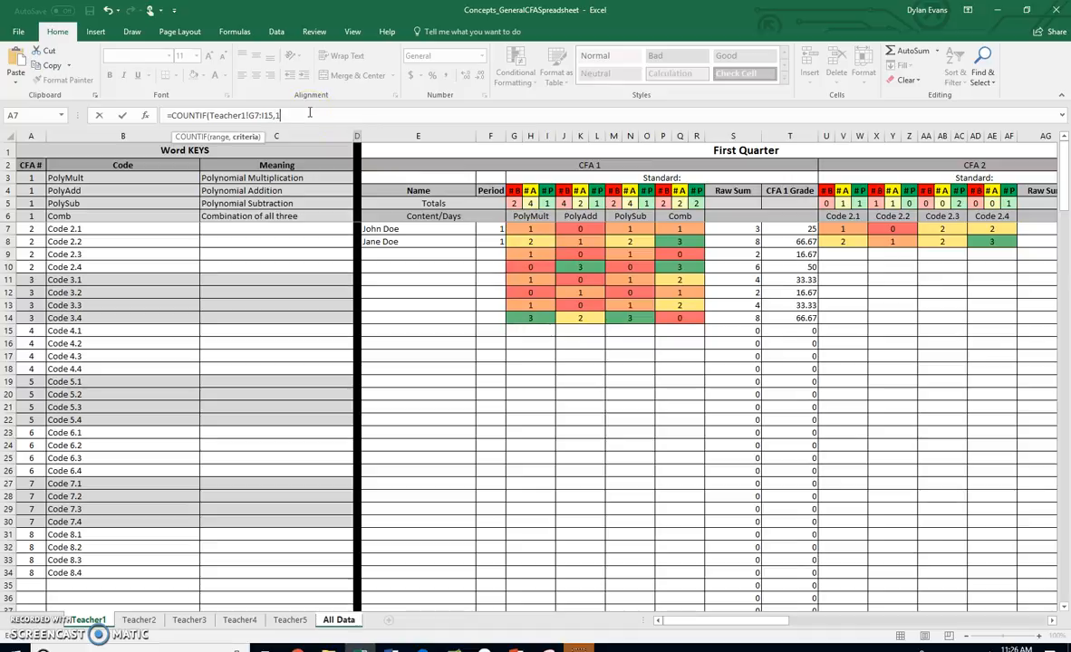
text(1))
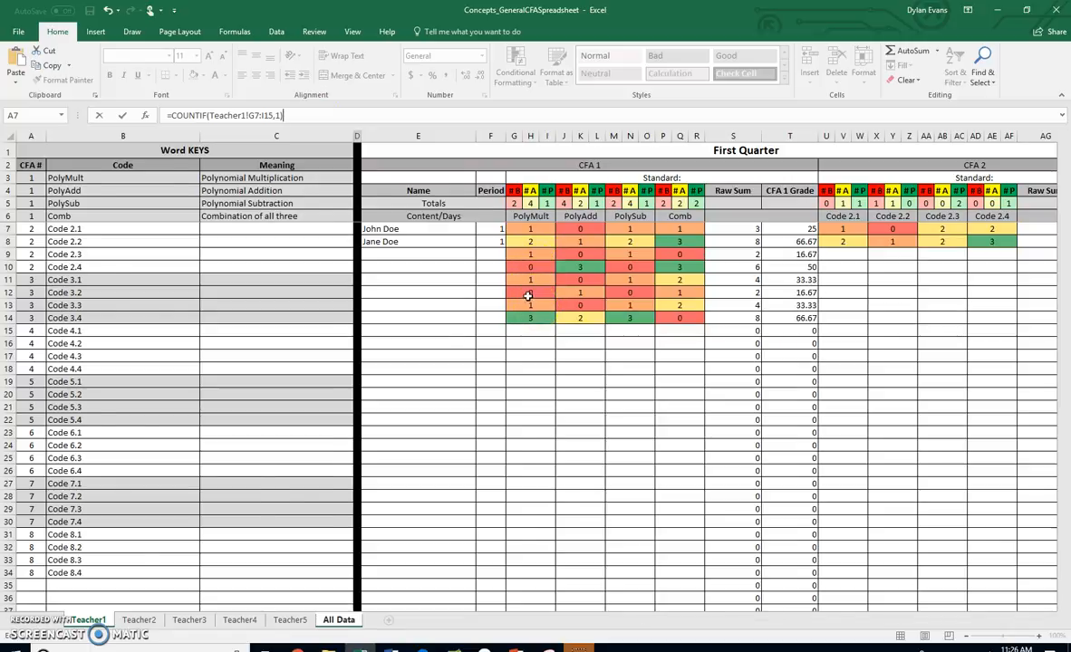
key(Return)
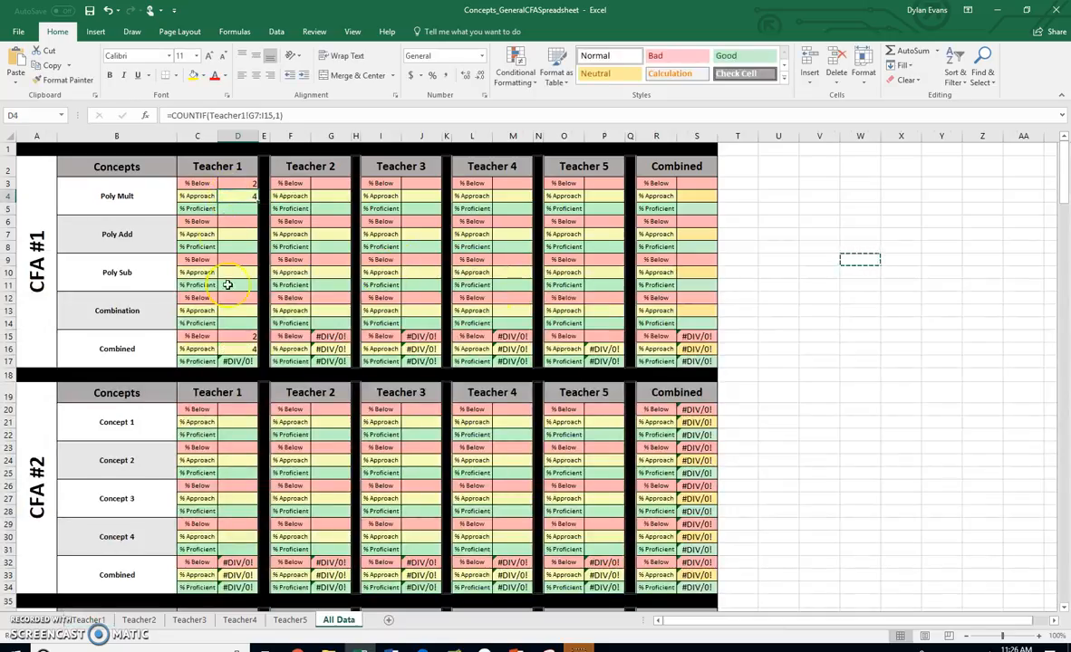
Check the PolyMult scores on the Teacher1 sheet, and extend the formula in All Data D4 to =COUNTIF(Teacher1!G7:I15,1)+COUNTIF(Teacher1!G7:I15,2)
click(89, 620)
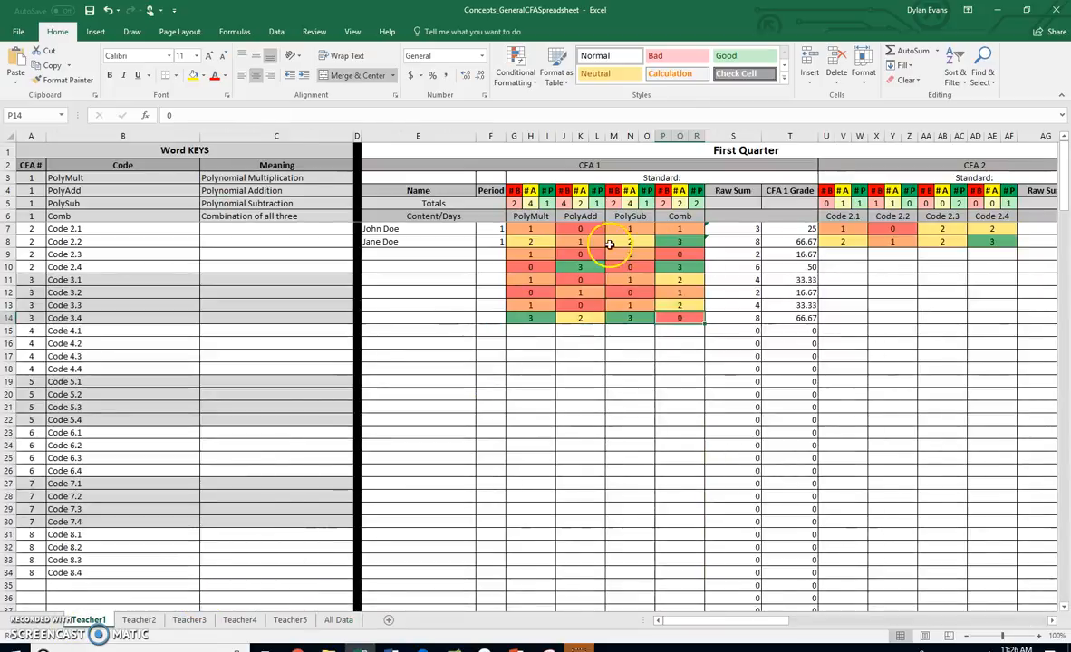
click(543, 262)
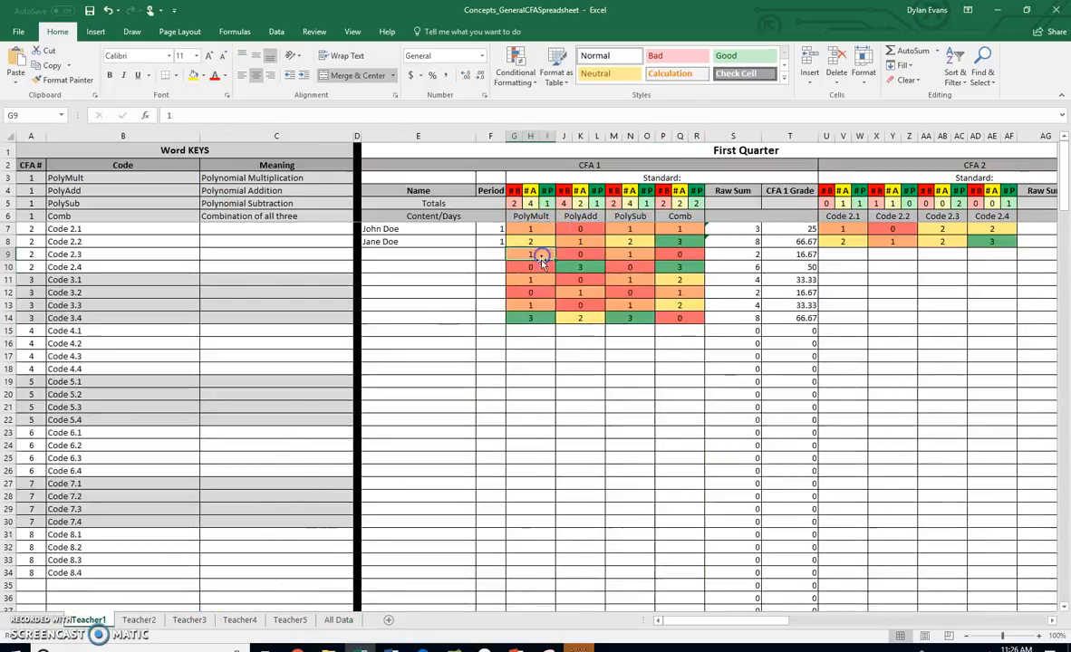
click(543, 306)
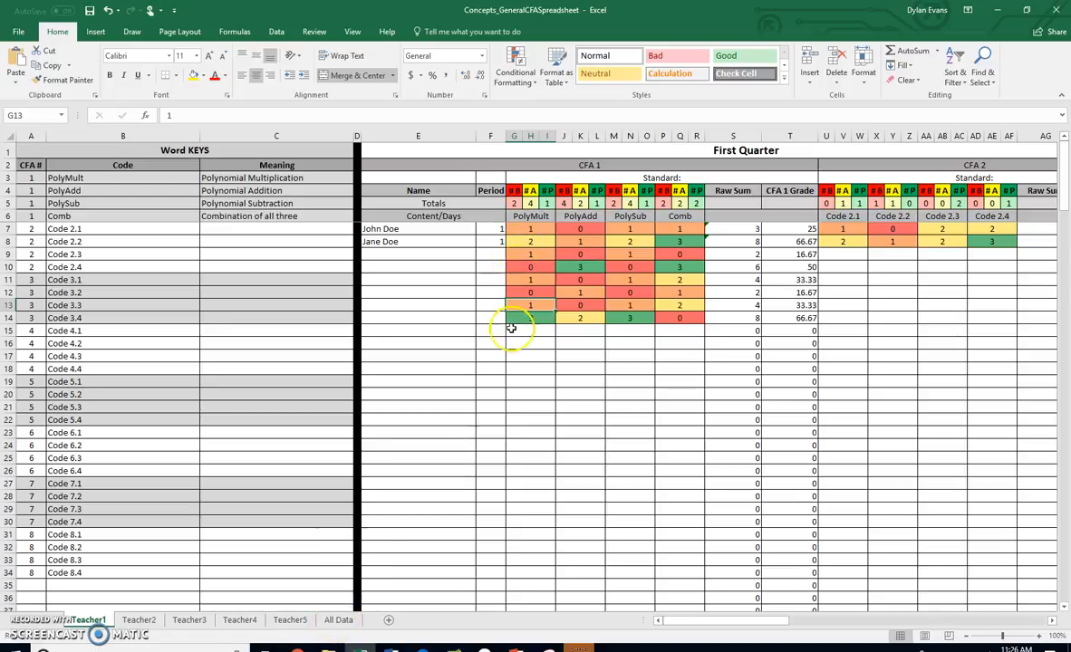
click(531, 217)
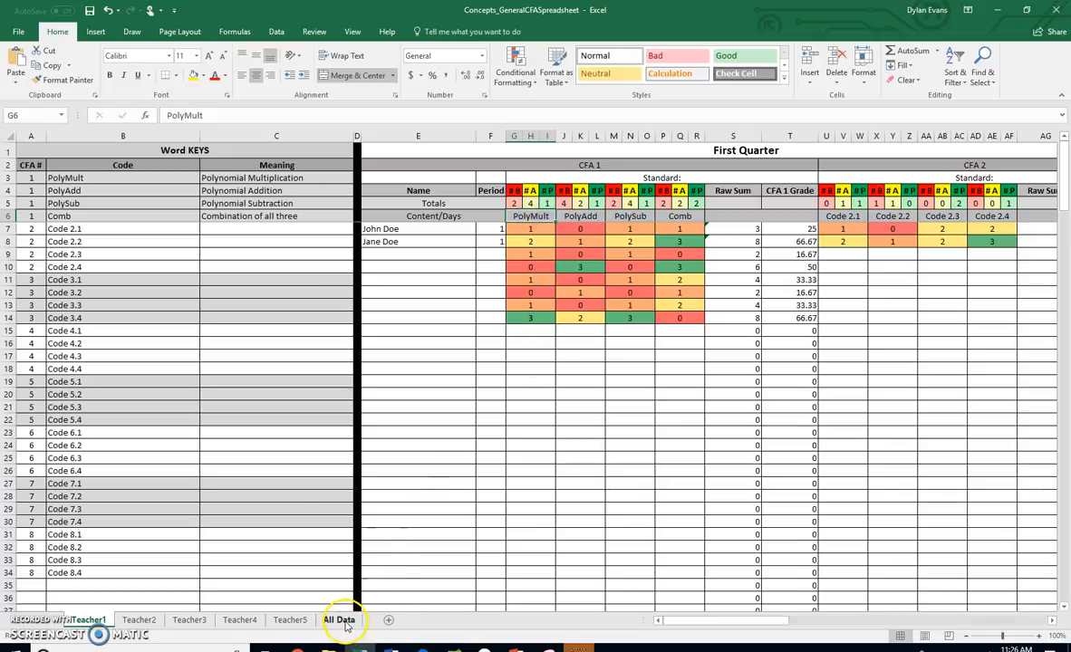
click(339, 619)
click(290, 115)
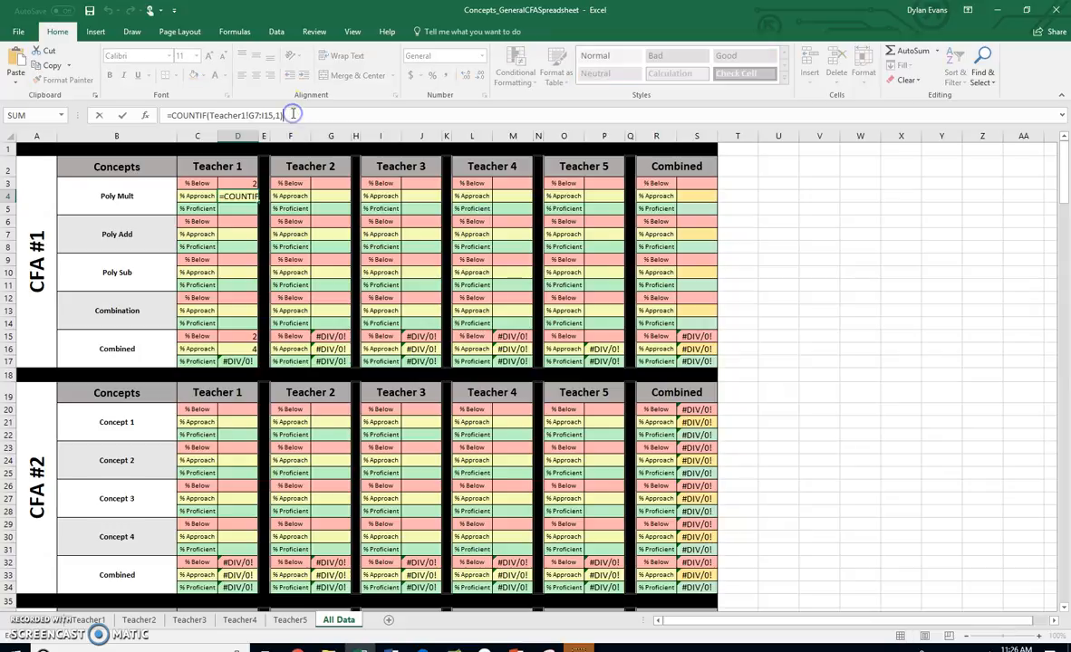
text(+)
drag(282, 115, 177, 121)
key(ctrl+c)
click(310, 113)
key(ctrl+v)
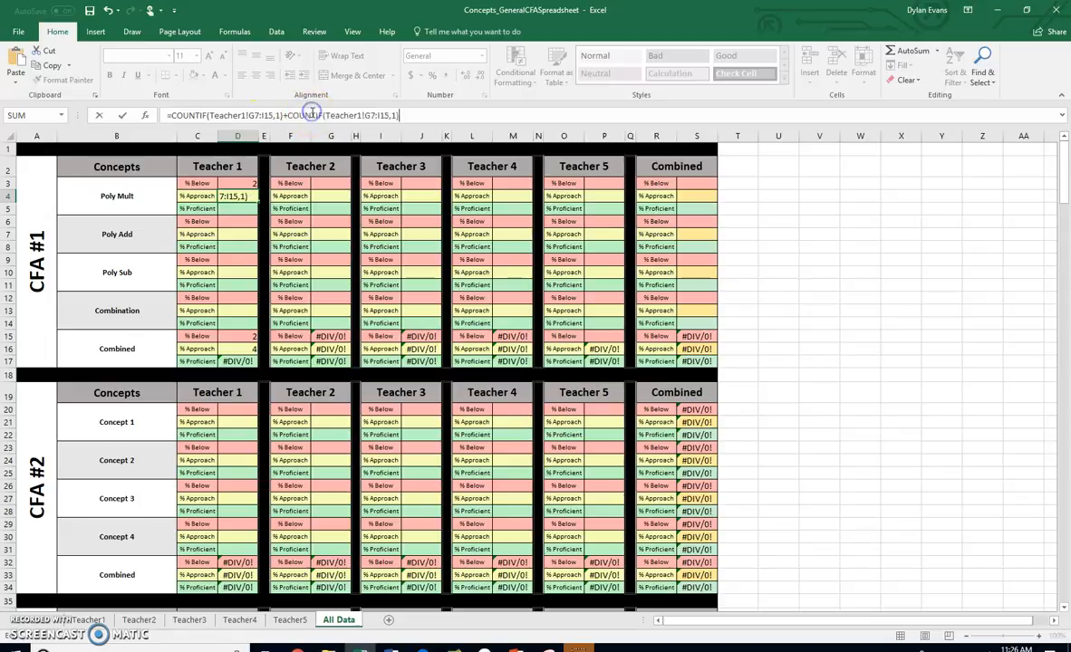
click(394, 116)
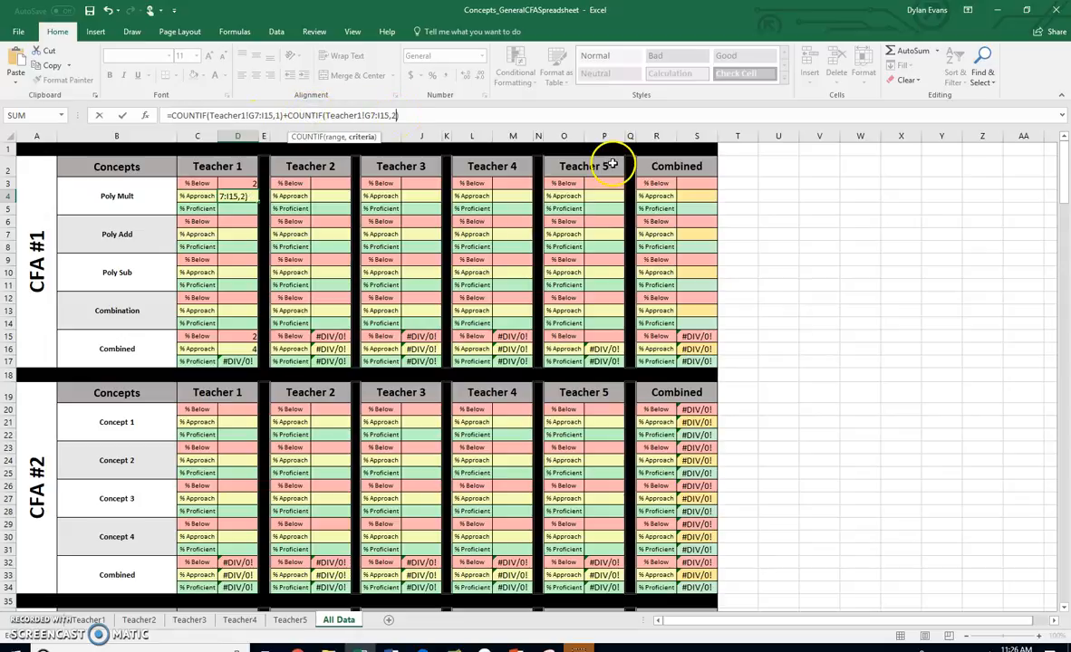
key(Return)
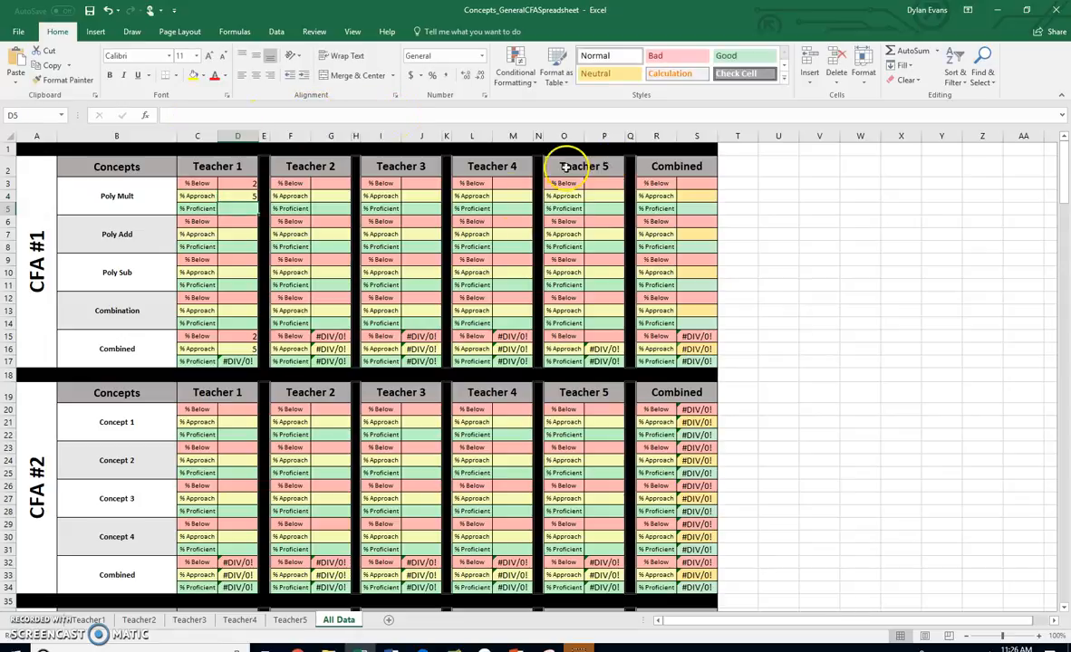
click(245, 182)
drag(308, 116, 179, 116)
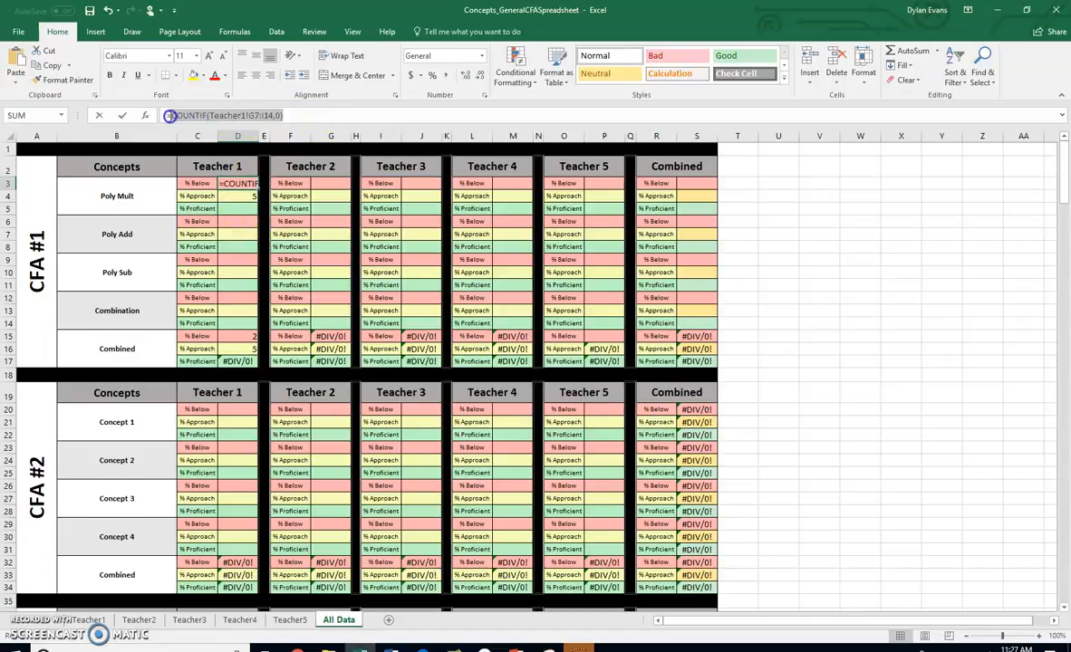
text(=)
click(238, 195)
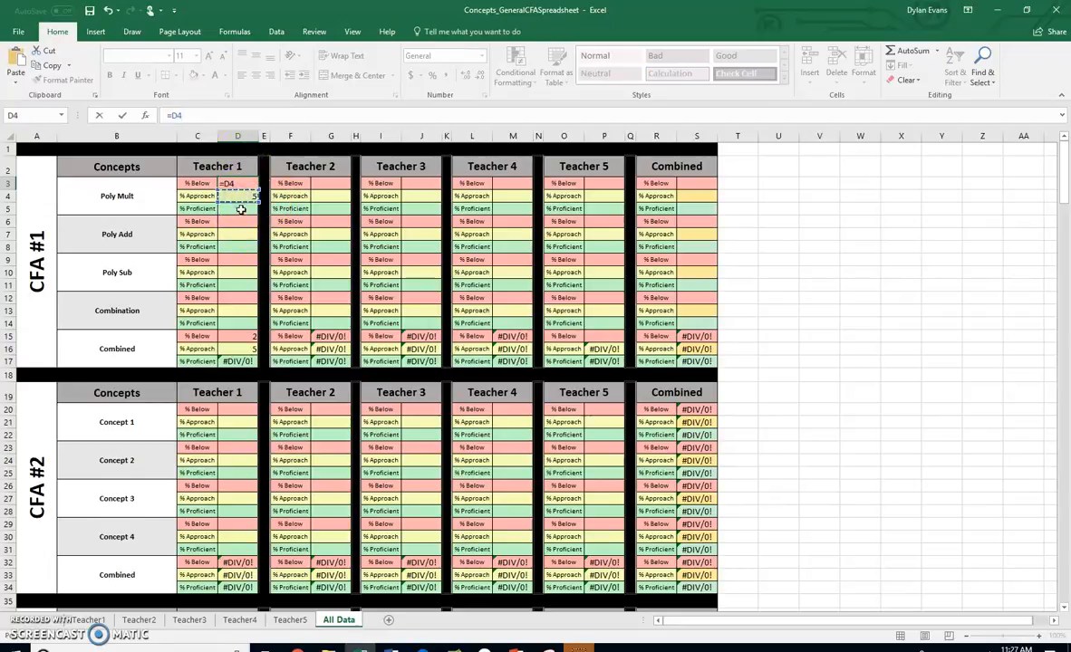
key(Escape)
Enter =COUNTIF(Teacher1!G7:I15,3) in D5, Teacher 1's % Proficient cell for Poly Mult, taking the range from the Teacher1 sheet
click(238, 208)
click(181, 113)
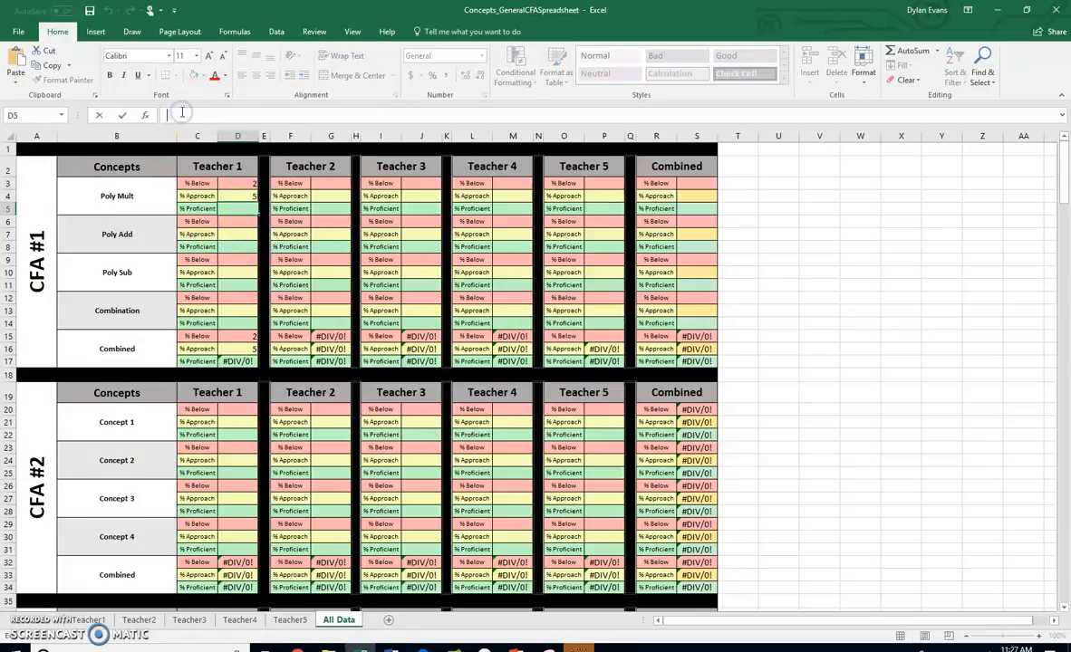
text(=)
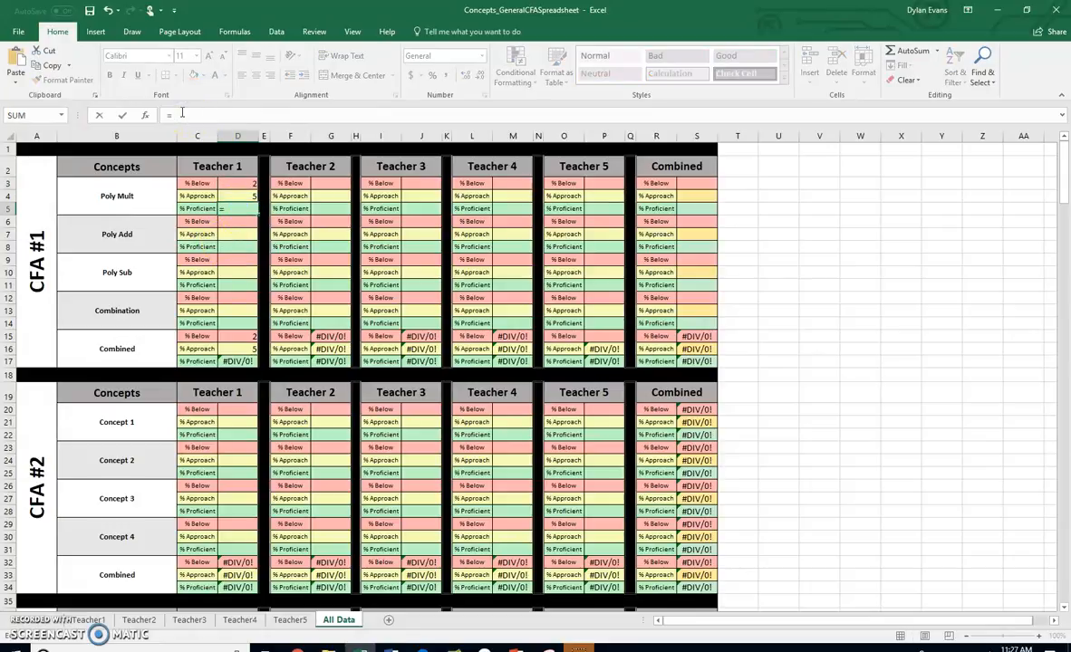
text(COUNT)
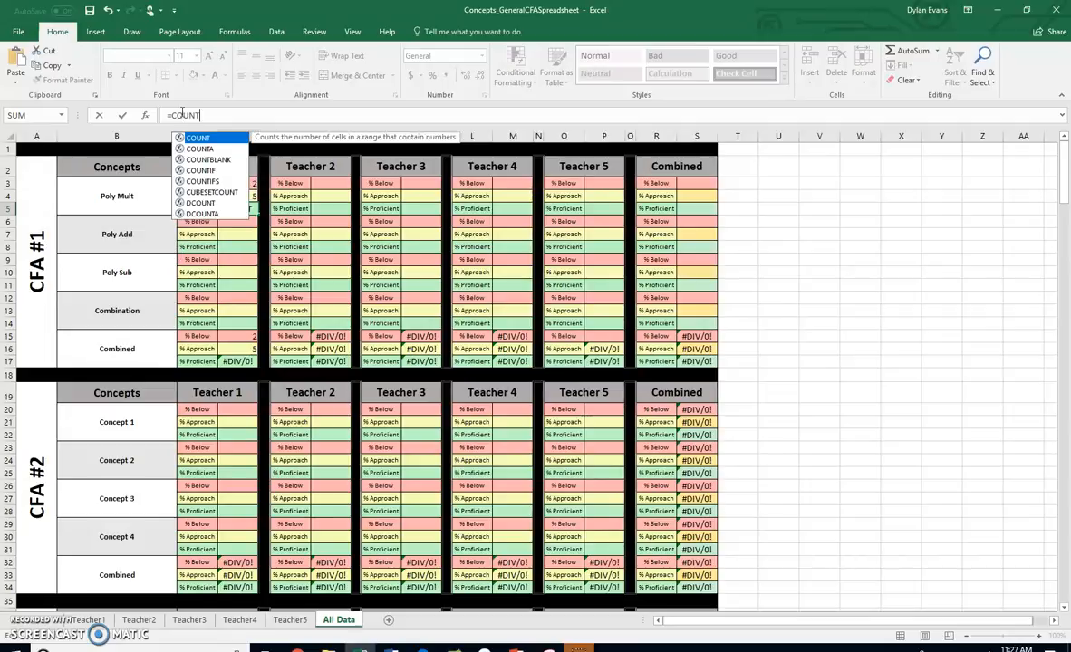
text(IF)
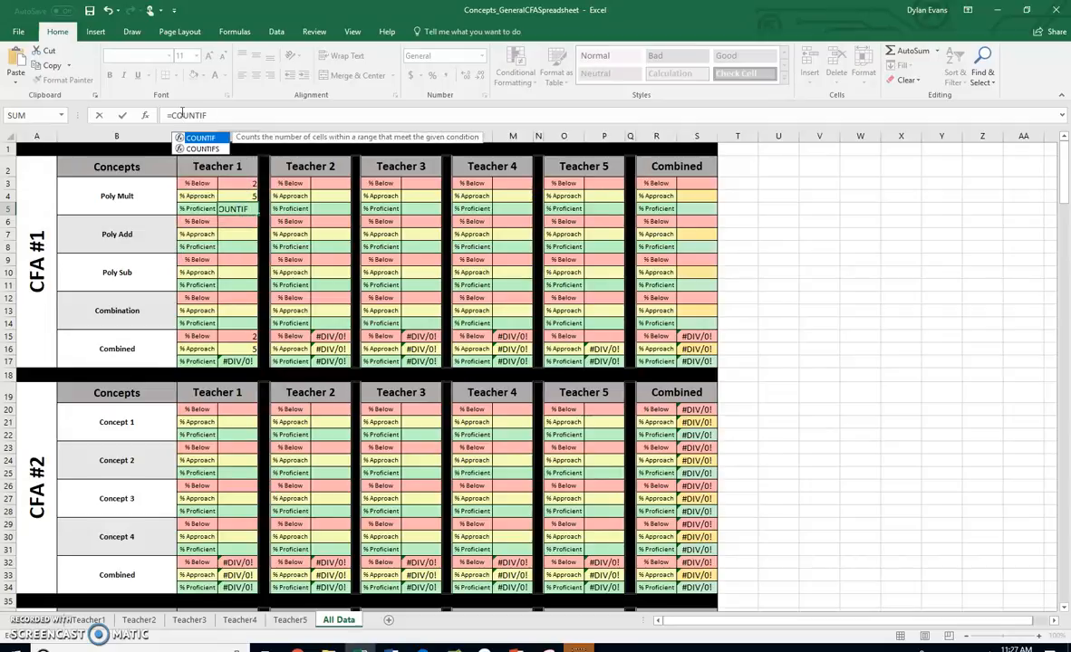
text(()
click(89, 619)
drag(528, 232, 545, 325)
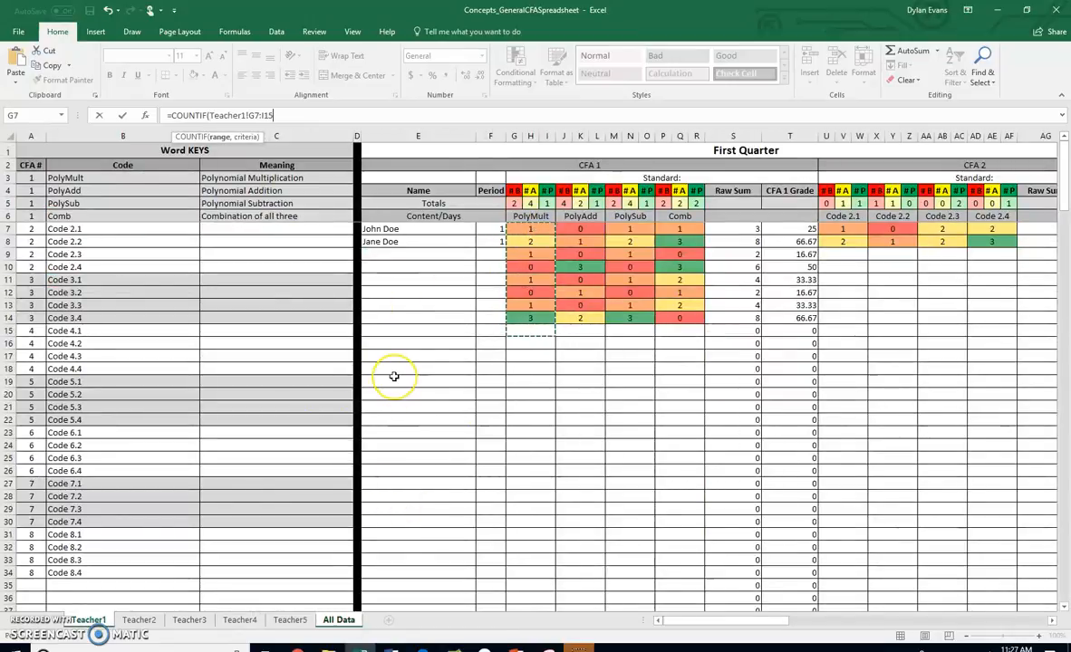
text(,3))
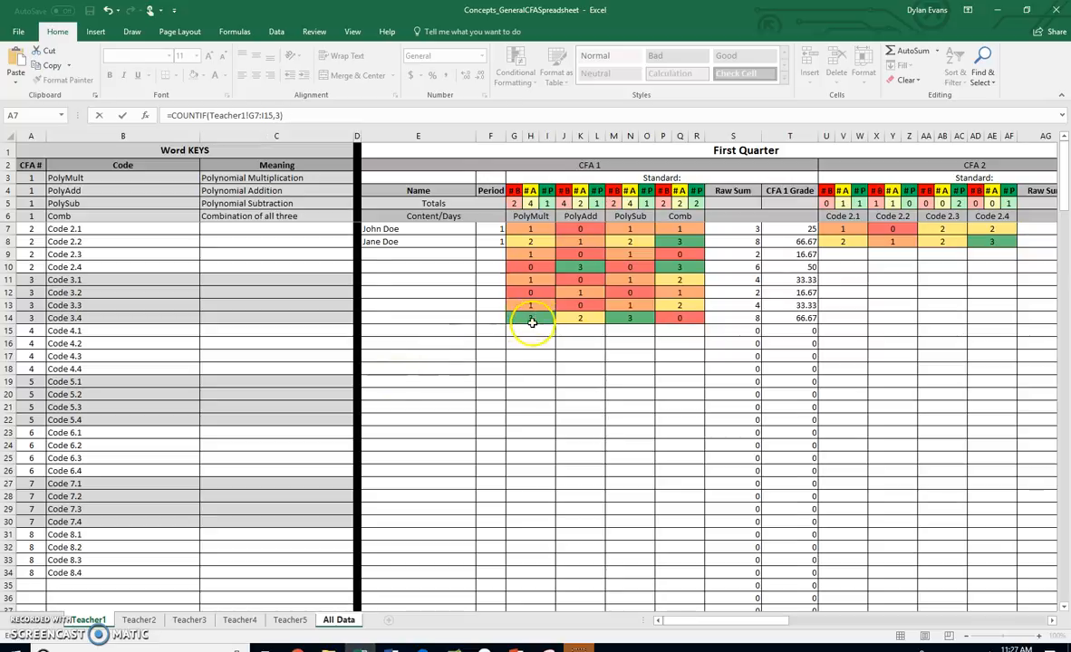
key(Return)
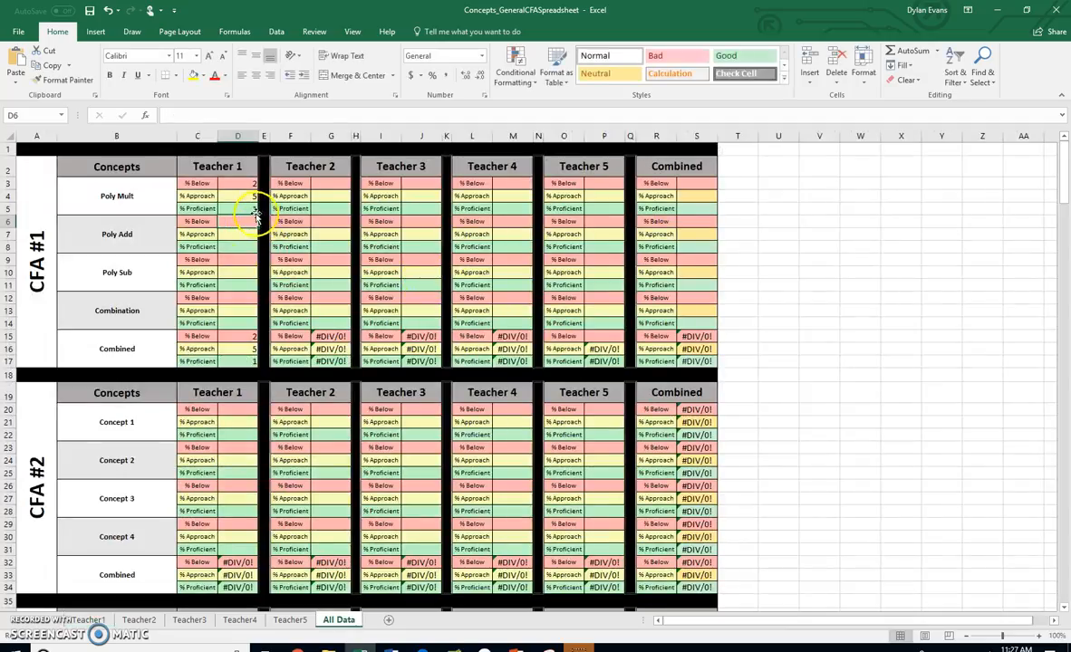
Review the COUNTIF formulas in Teacher 1's % Below, % Approach and % Proficient cells for Poly Mult, D3 to D5
drag(248, 183, 246, 207)
click(246, 186)
click(245, 195)
click(243, 208)
click(245, 185)
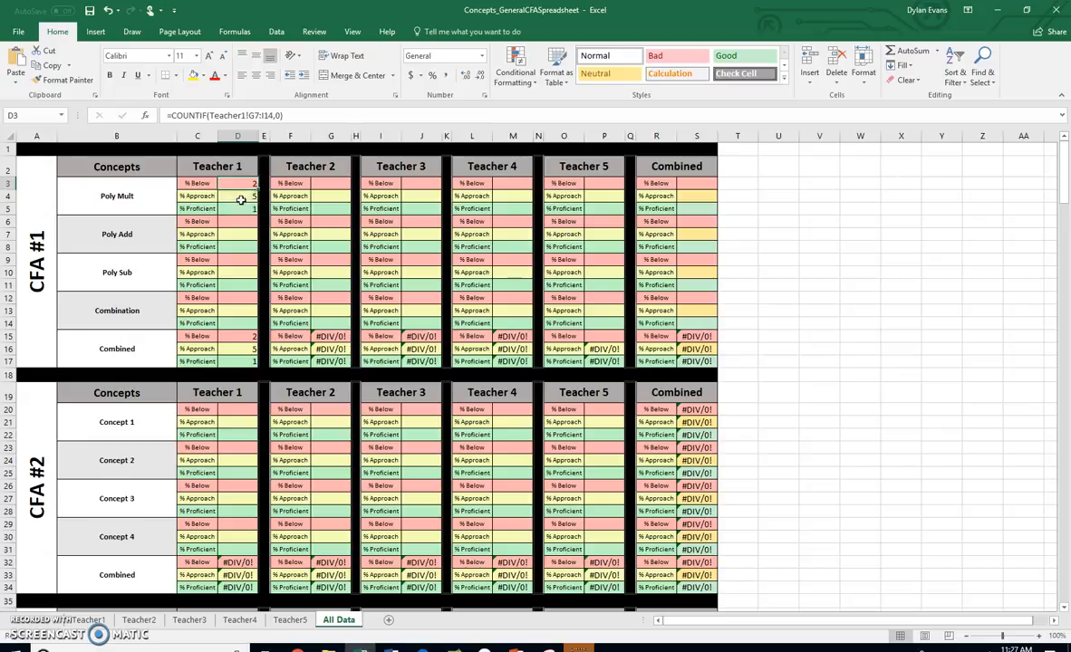
click(238, 197)
click(237, 208)
In D3, enclose the COUNTIF in parentheses and divide it by a SUM whose first argument is COUNTIF(Teacher1!G7:I14,0)
click(240, 186)
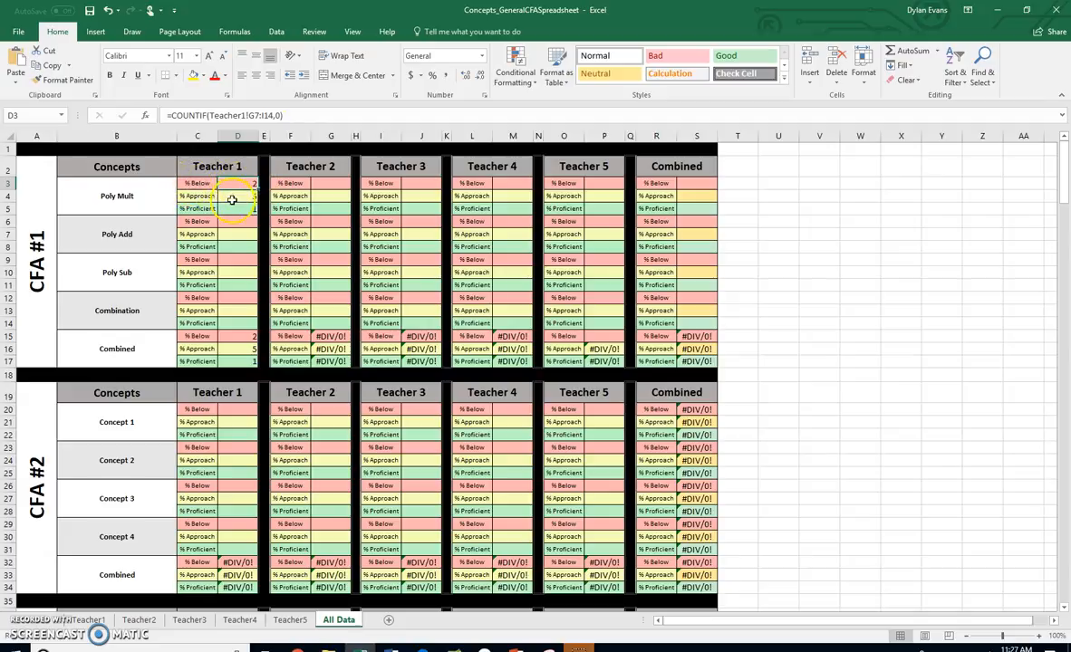
click(300, 117)
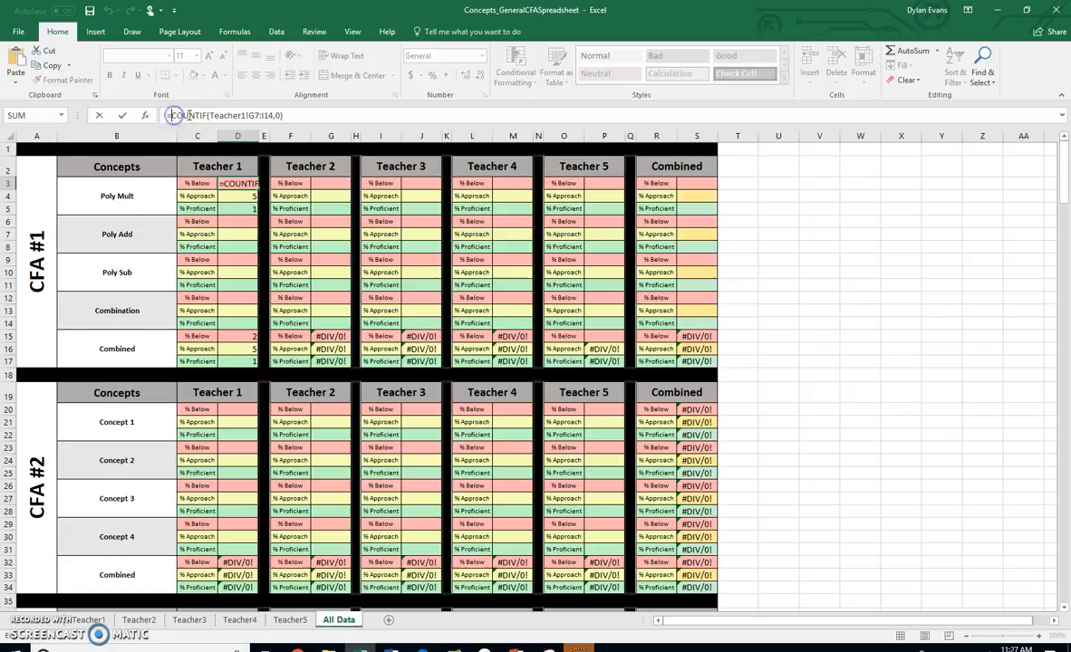
text(()
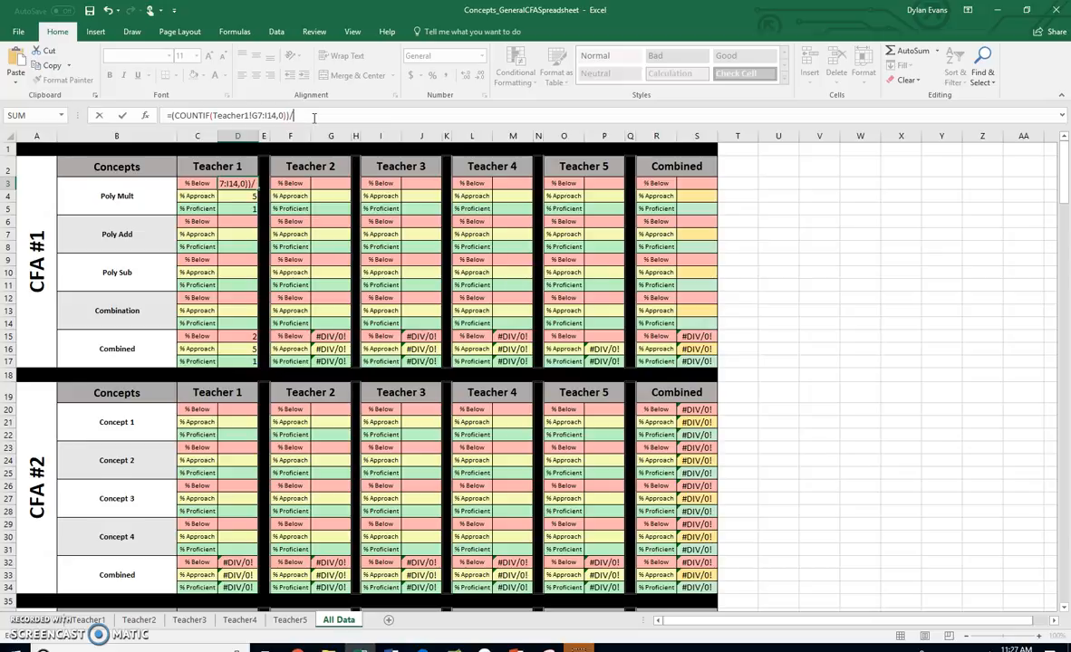
text()/SUM)
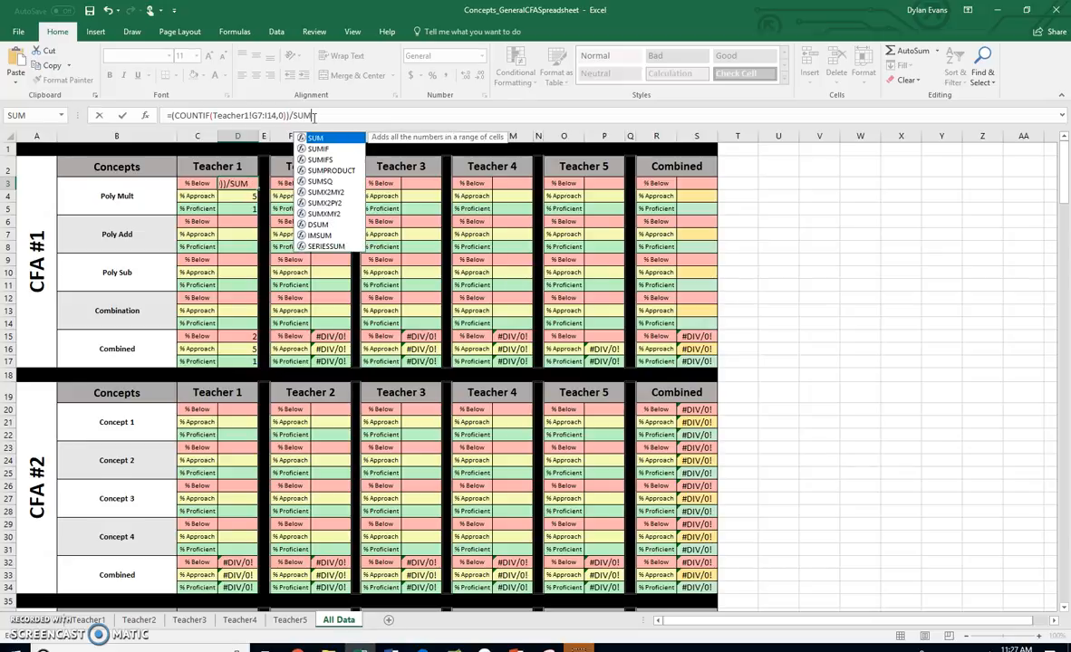
text(()
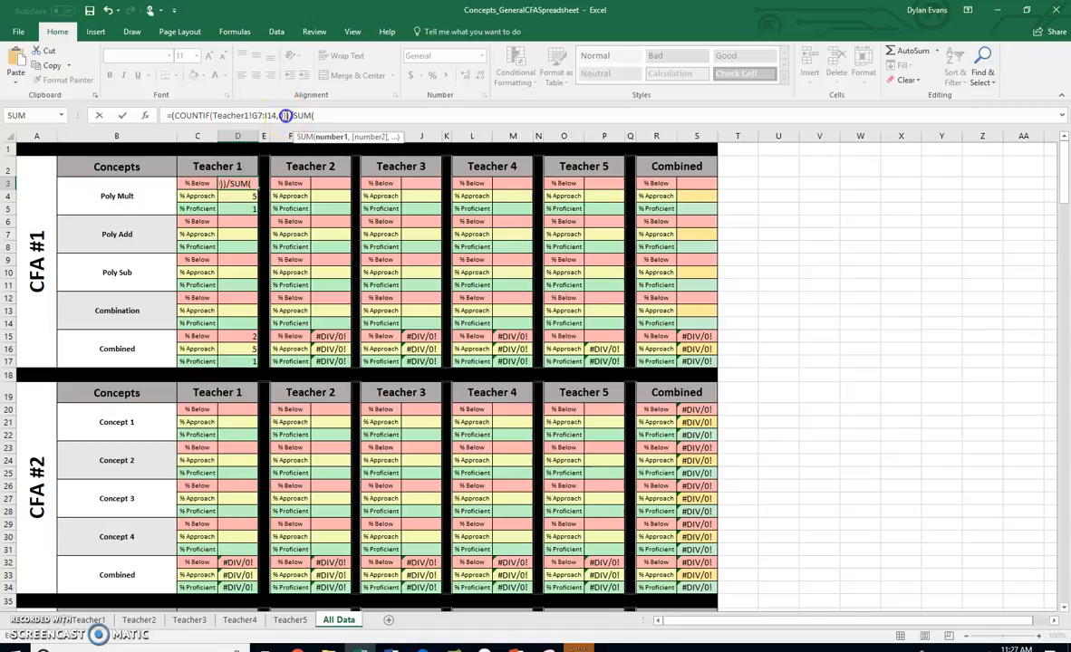
drag(273, 115, 179, 118)
key(ctrl+c)
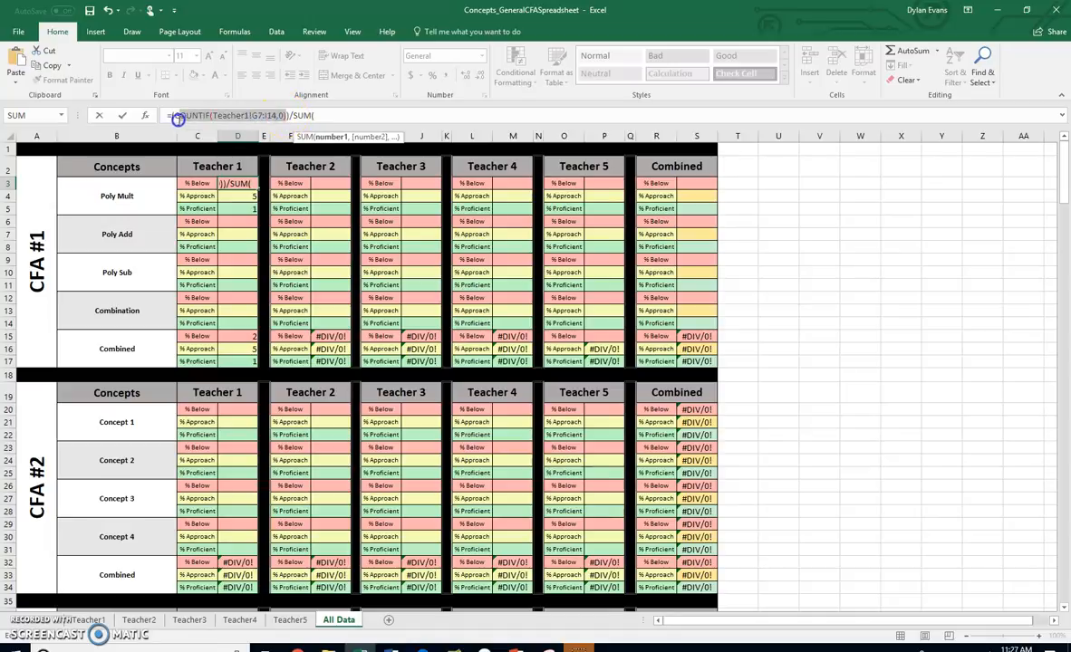
click(329, 118)
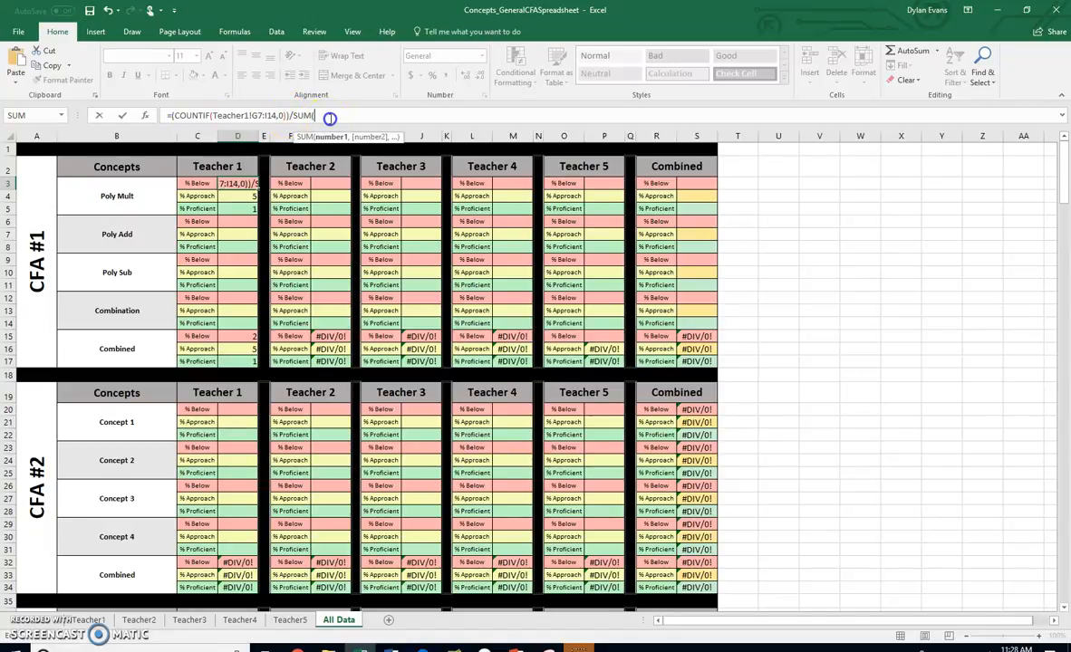
key(ctrl+v)
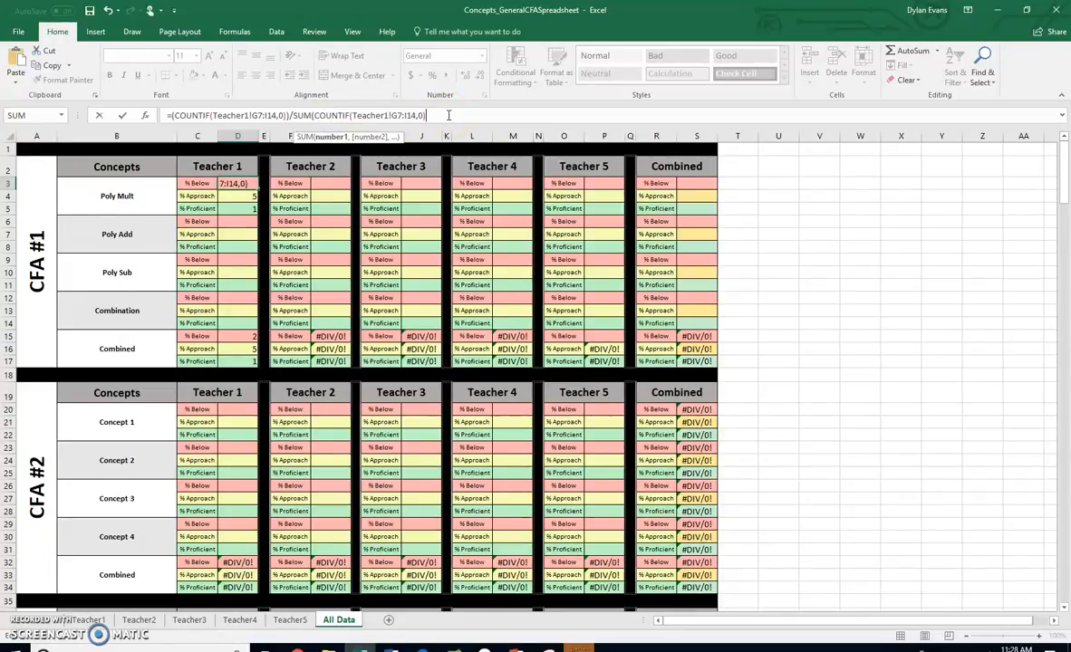
Open a parenthesis before the SUM in D3's formula and add COUNTIF(Teacher1!G7:I14,1) as its second argument
click(293, 115)
text(()
click(455, 115)
text(,)
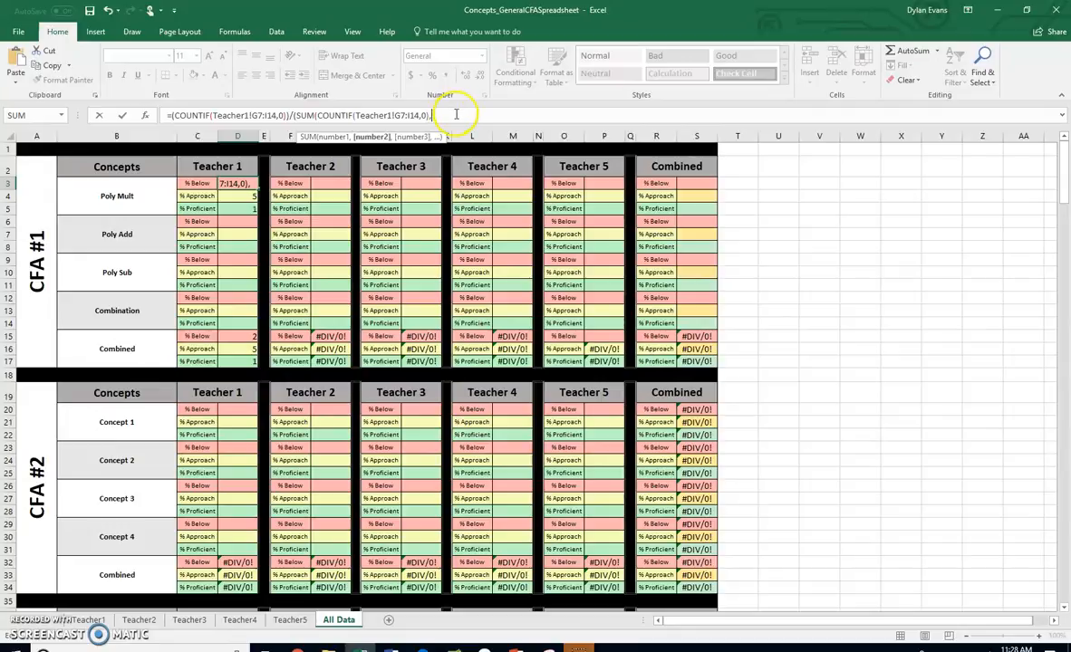
key(ctrl+v)
text())
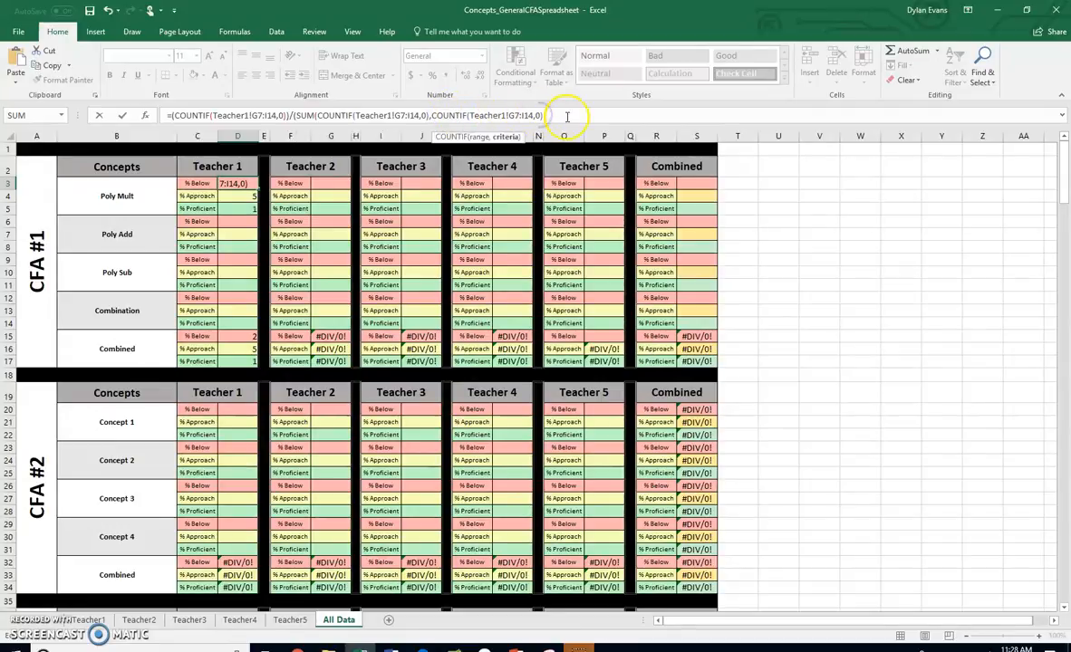
text(,COUNTIF(Teacher1!G7:I14,)
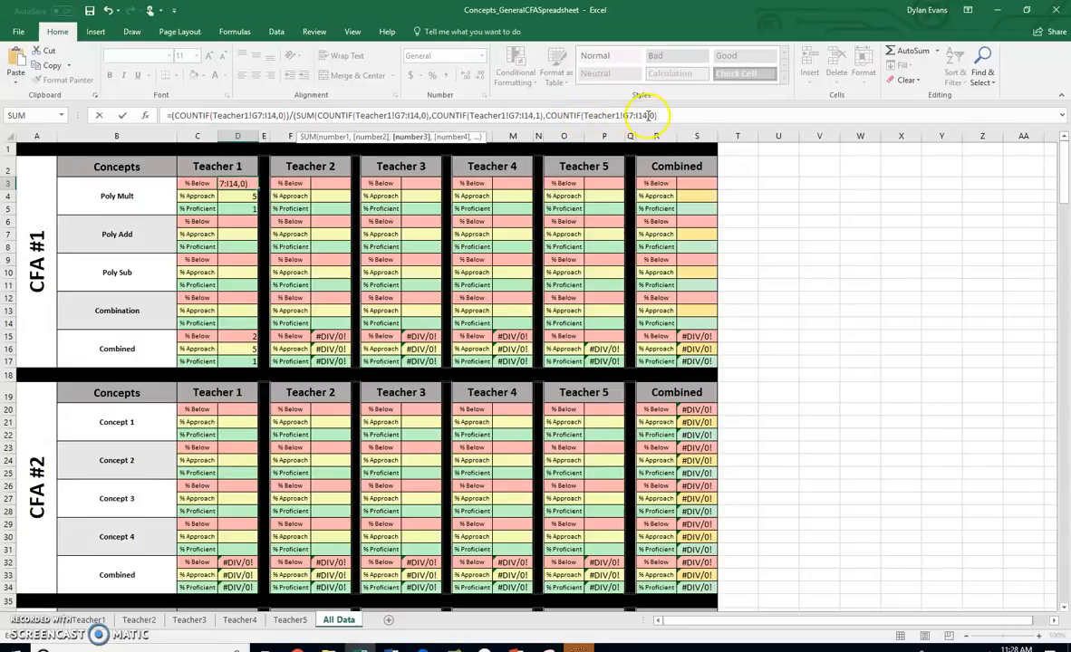
Add COUNTIF(Teacher1!G7:I14,2) as the third argument of the SUM in D3's formula
key(ctrl+v)
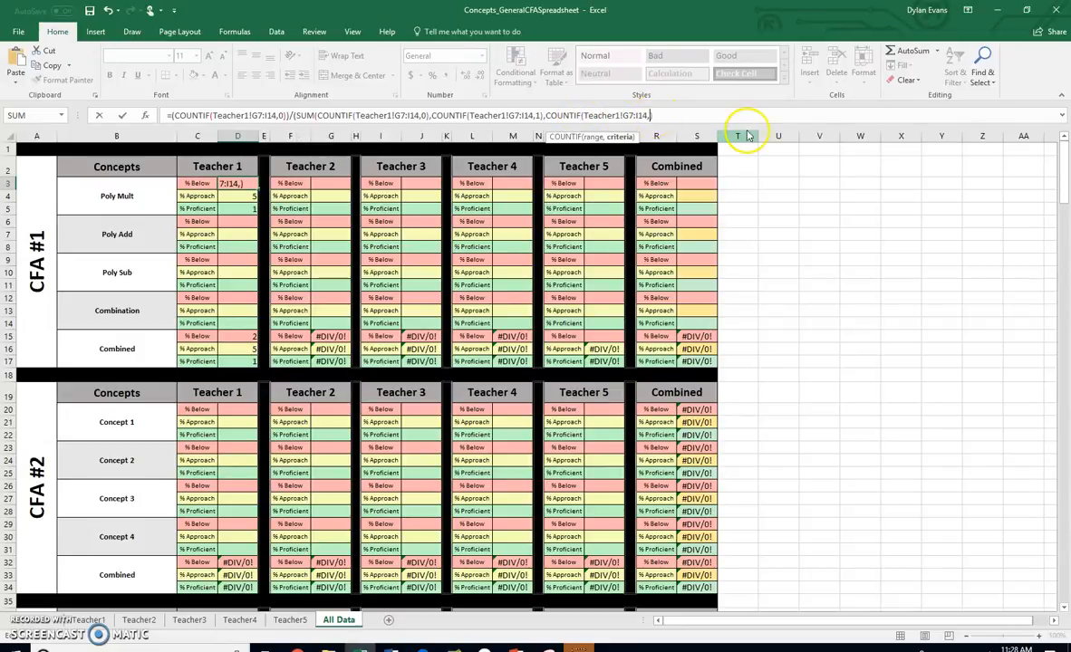
key(BackSpace)
key(BackSpace)
text(2),)
Add COUNTIF(Teacher1!G7:I14,3) as the SUM's fourth argument, close the open parentheses and commit D3's formula
key(ctrl+v)
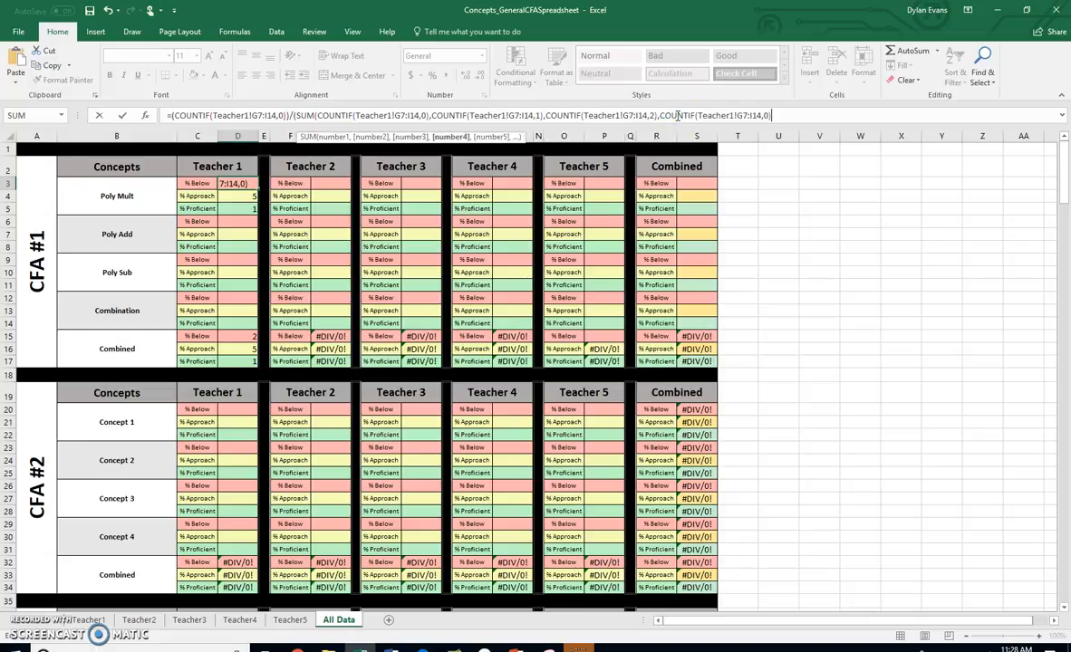
text())
click(903, 132)
click(795, 111)
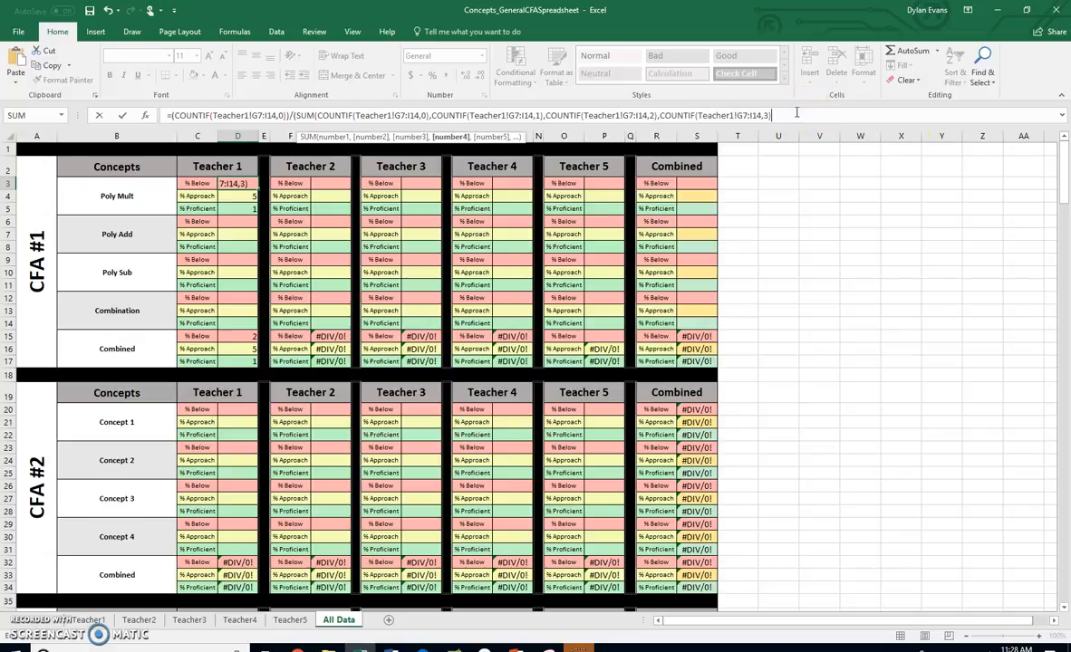
text())
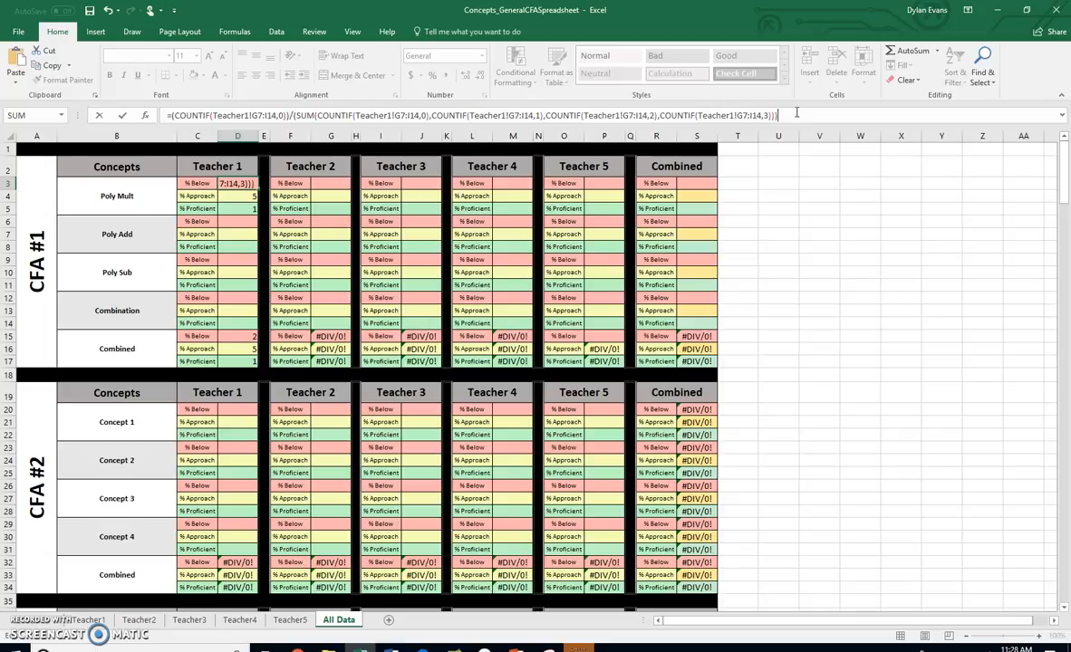
key(Return)
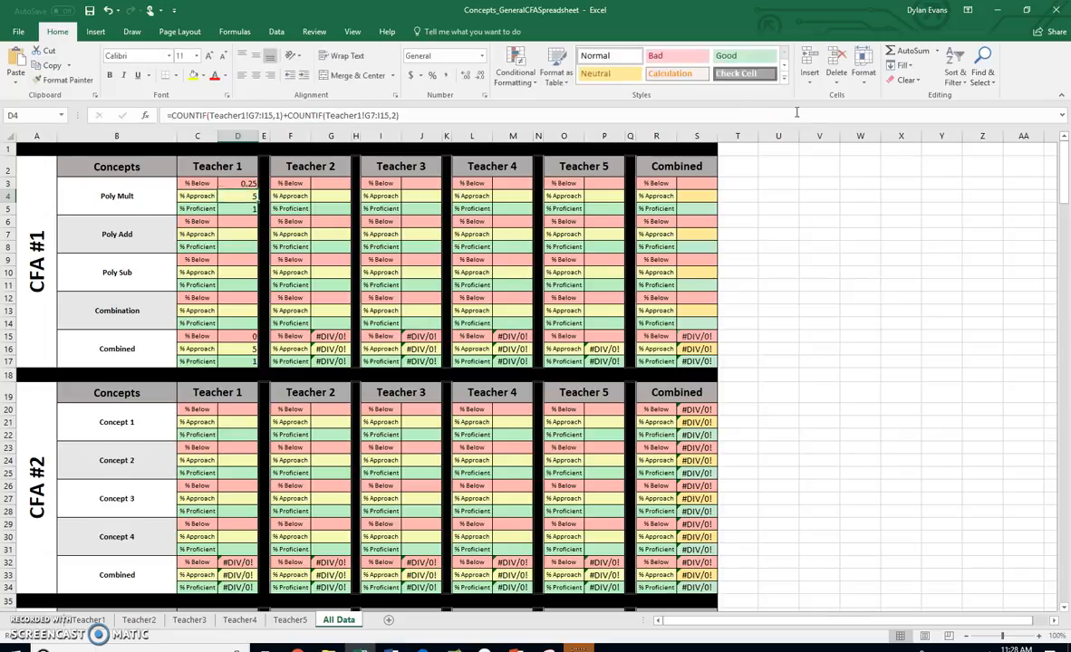
click(247, 183)
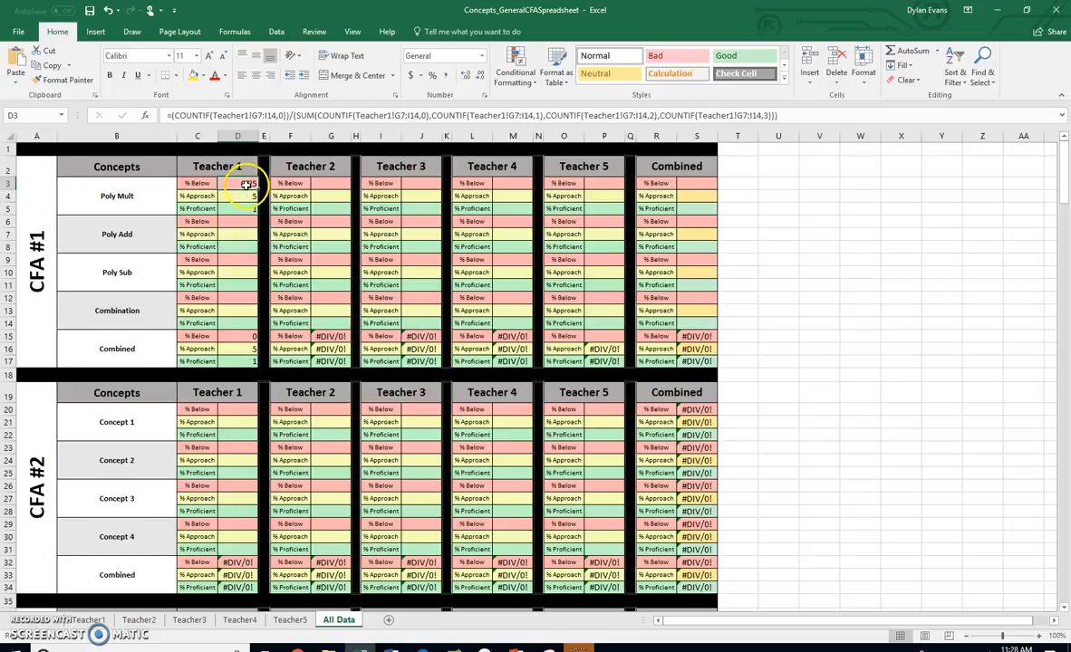
Copy the parenthesized SUM divisor from D3's formula and divide D4's COUNTIF formula by it
drag(292, 115, 832, 119)
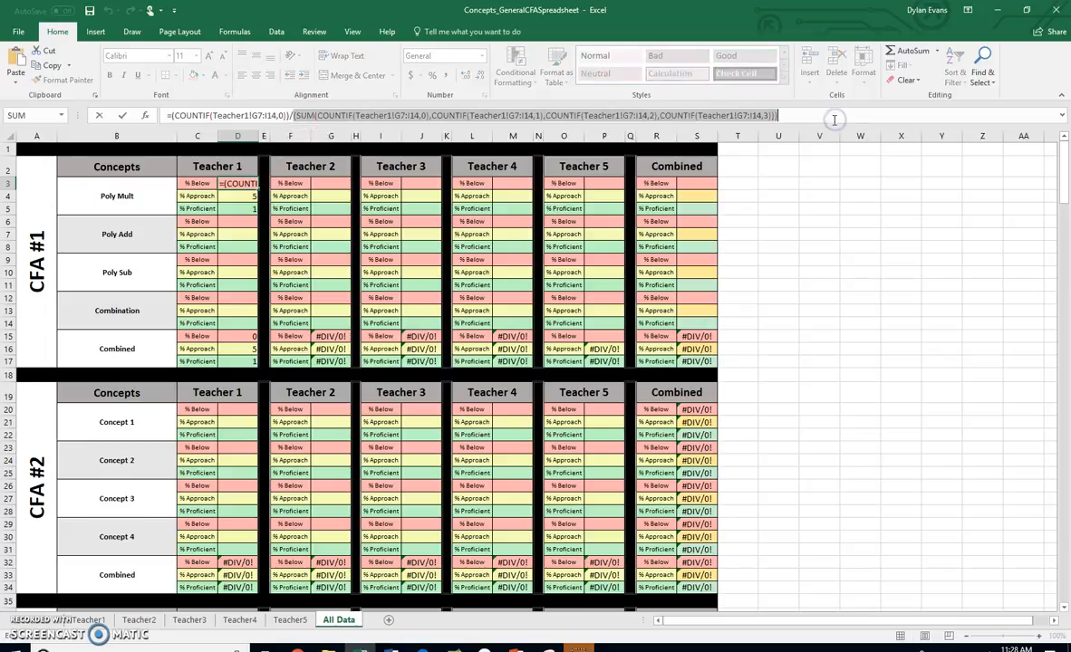
click(237, 195)
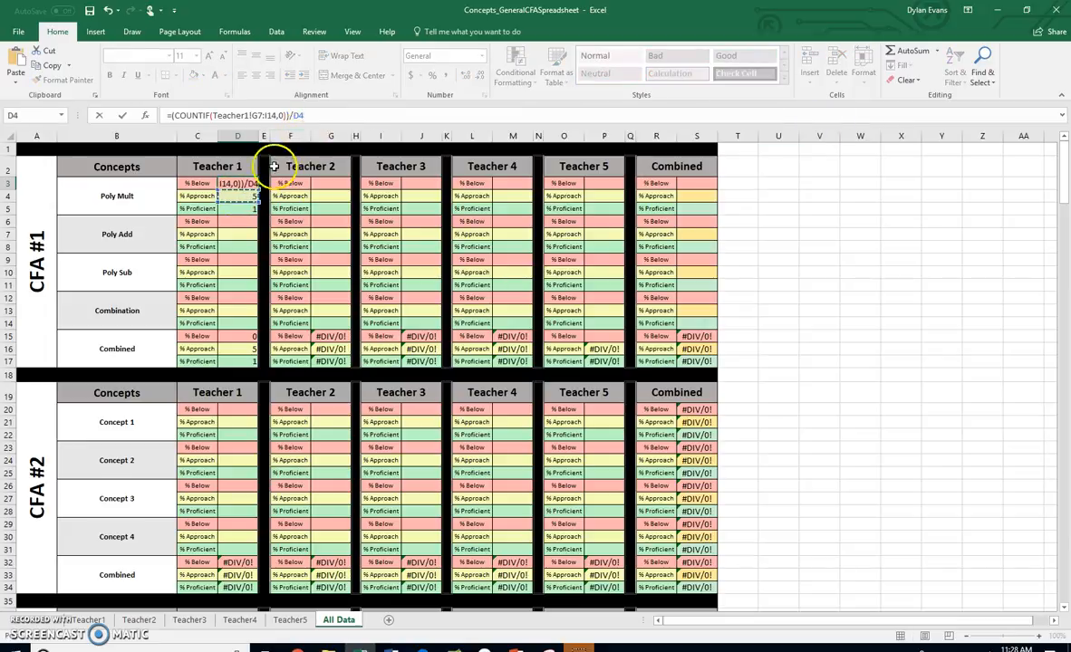
click(99, 115)
click(242, 194)
click(421, 116)
key(ctrl+v)
click(402, 116)
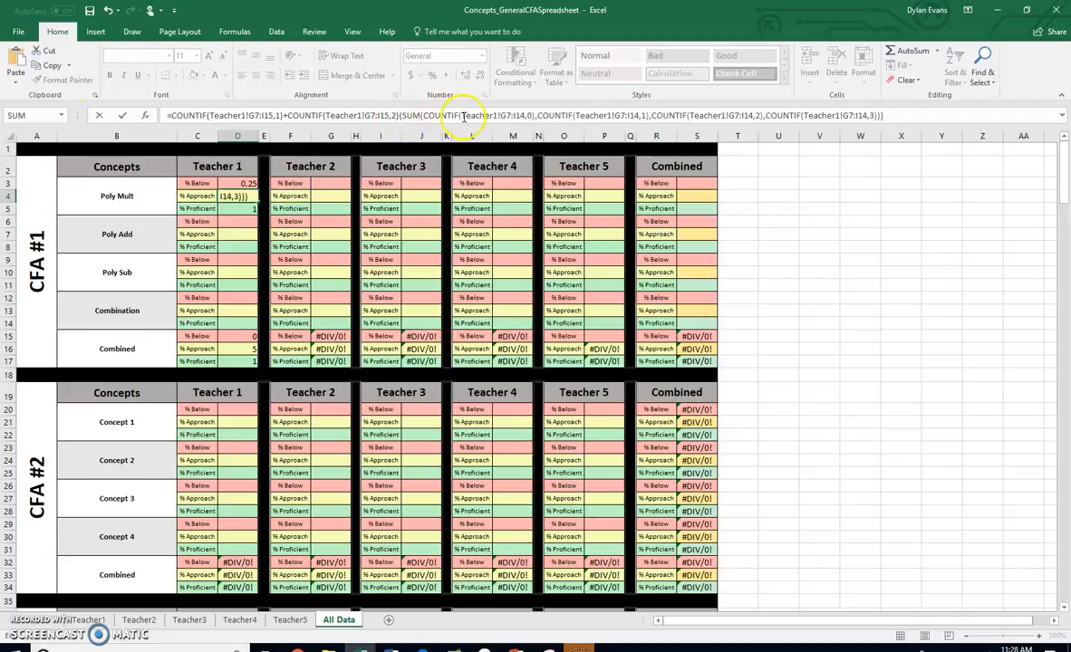
key(Return)
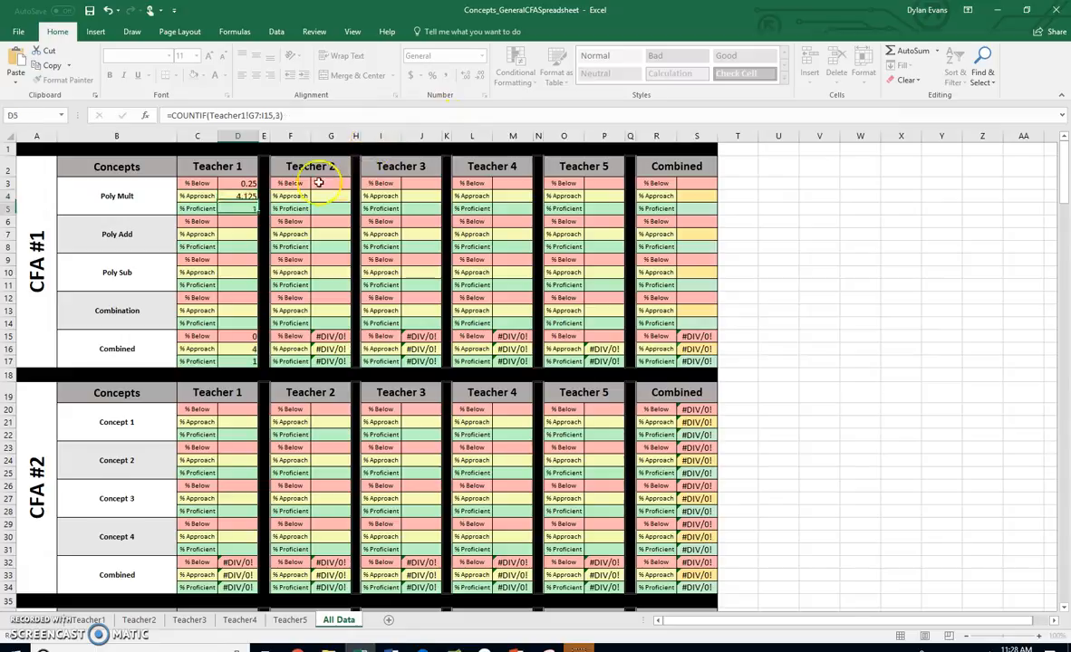
Enclose the two added COUNTIFs in D4's formula in parentheses so that their whole sum is divided
click(240, 197)
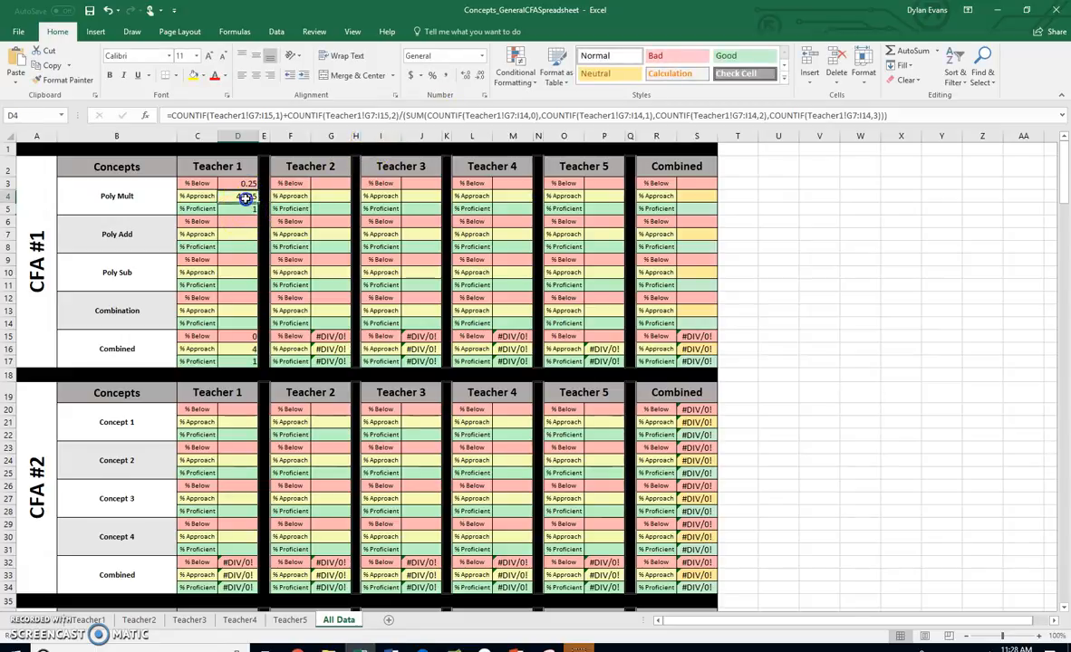
click(398, 114)
text())
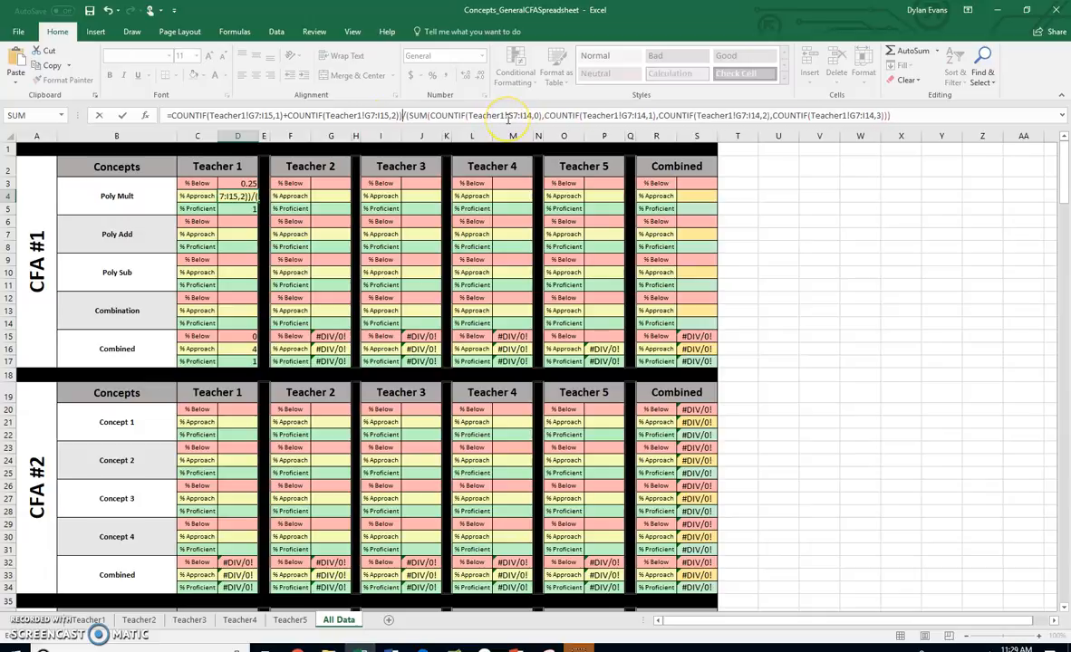
key(Left)
key(Left)
key(Left)
key(Left)
key(Left)
key(Left)
key(Left)
key(Left)
key(Left)
key(Left)
key(Left)
key(Left)
key(Left)
key(Left)
key(Left)
key(Left)
key(Left)
key(Left)
key(Left)
key(Left)
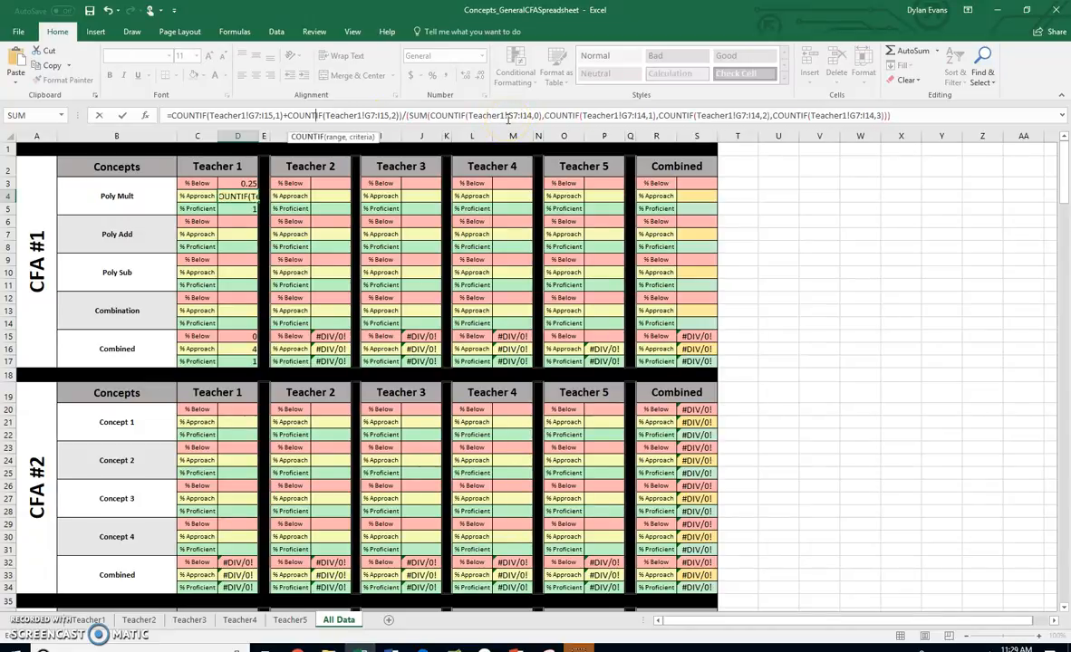
key(Left)
key(Left)
key(Left)
text(()
key(Return)
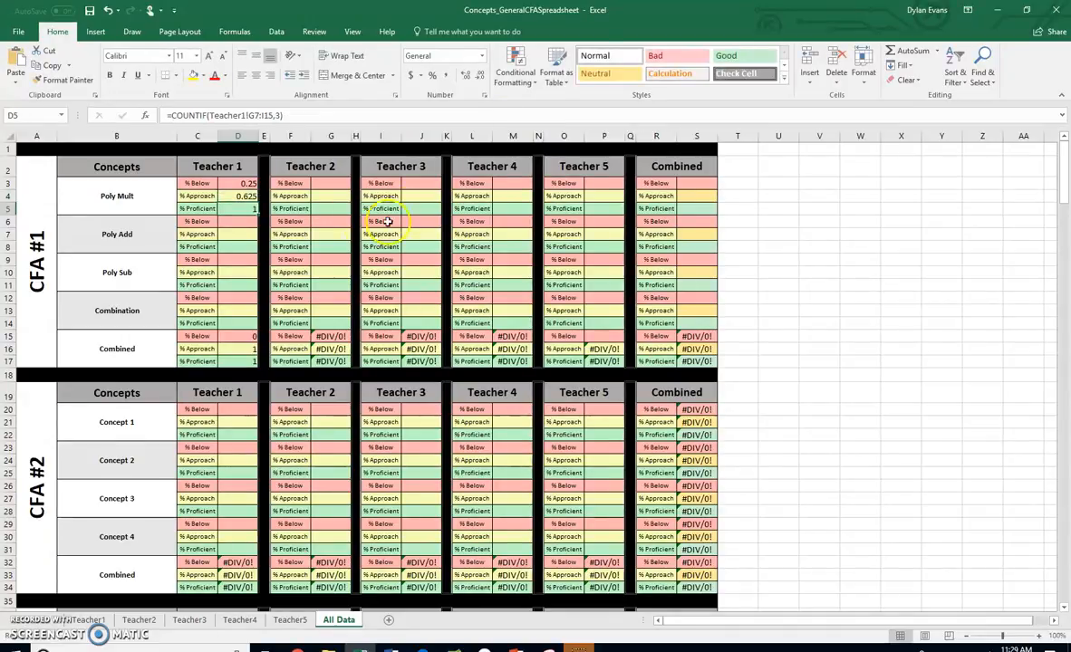
In D5, enclose COUNTIF(Teacher1!G7:I15,3) in parentheses and divide it by the copied SUM of COUNTIFs
click(172, 115)
text(()
click(317, 113)
text())
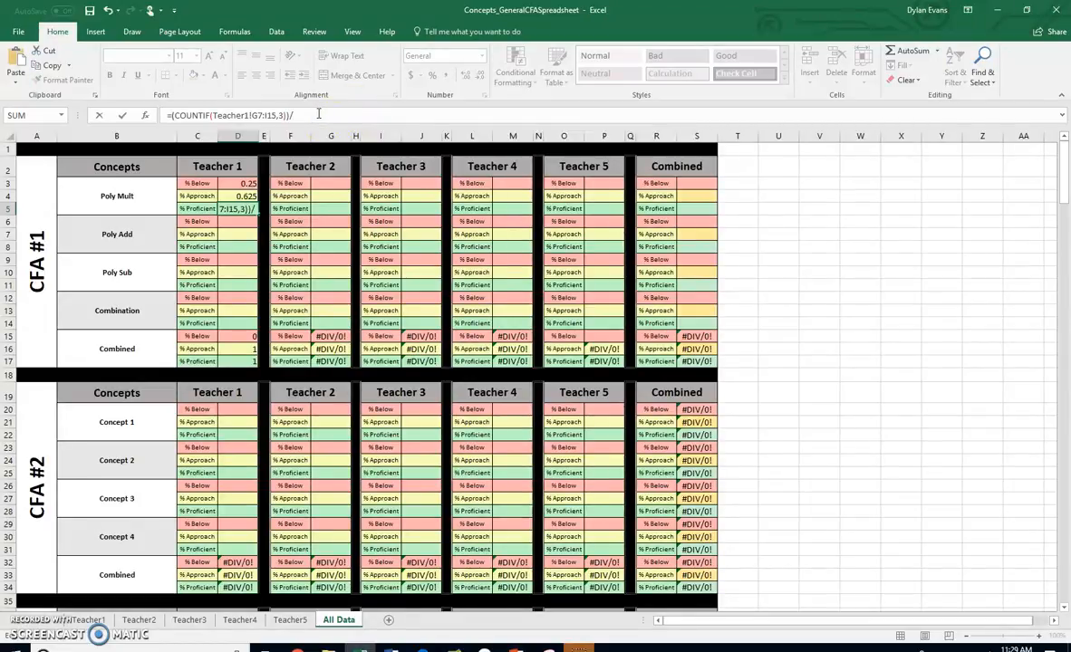
text(/)
key(ctrl+v)
key(Return)
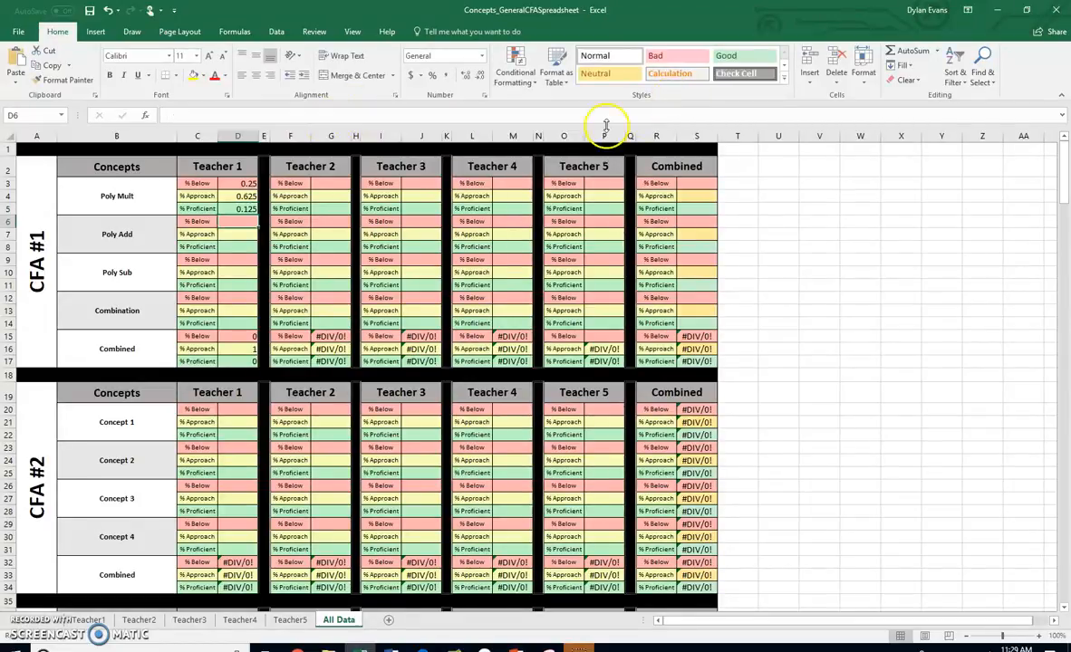
Review the Poly Mult results and formulas for Teacher 1 in cells D3, D4 and D5
click(248, 209)
click(248, 197)
click(247, 183)
click(247, 196)
click(247, 209)
click(247, 184)
click(248, 196)
click(249, 208)
click(251, 198)
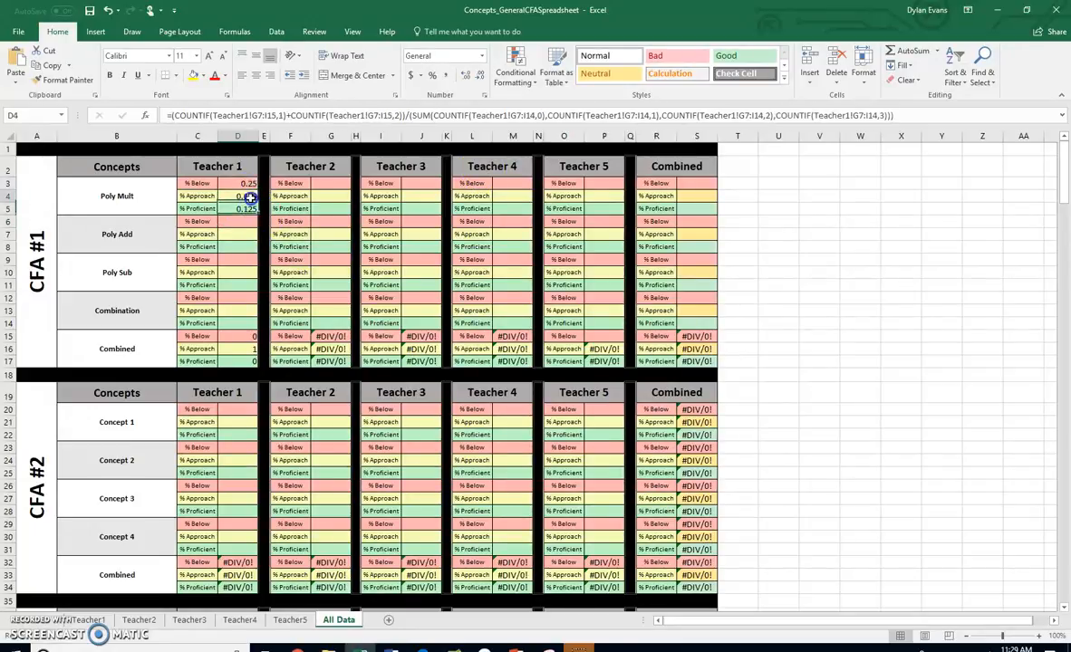
Multiply D3's quotient by 100, wrapping the whole expression in parentheses
click(246, 183)
click(171, 115)
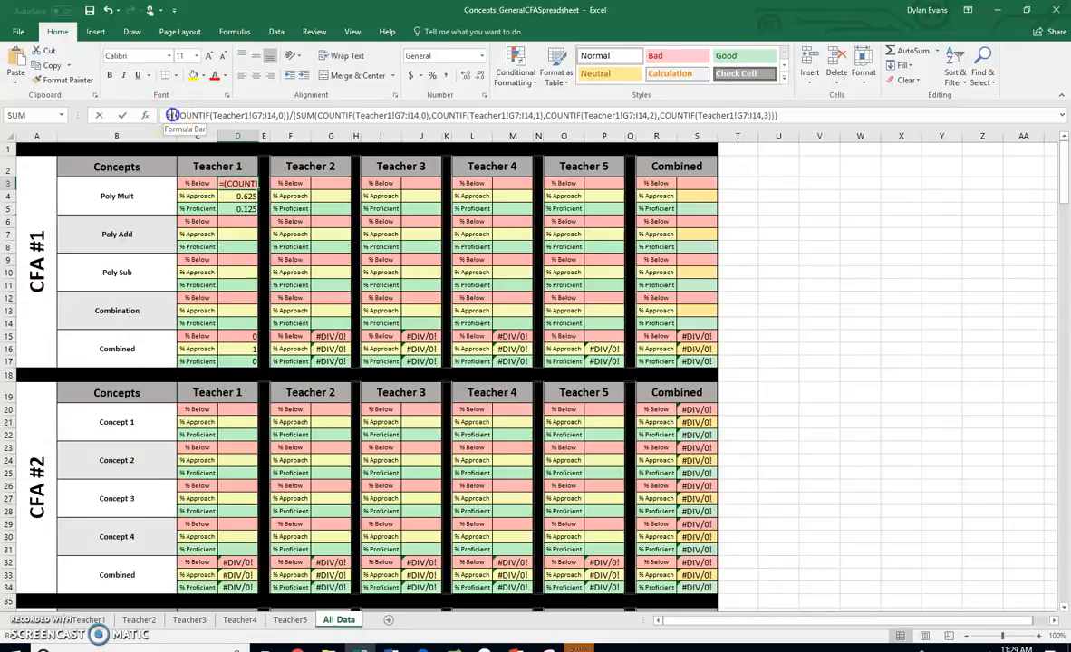
click(319, 117)
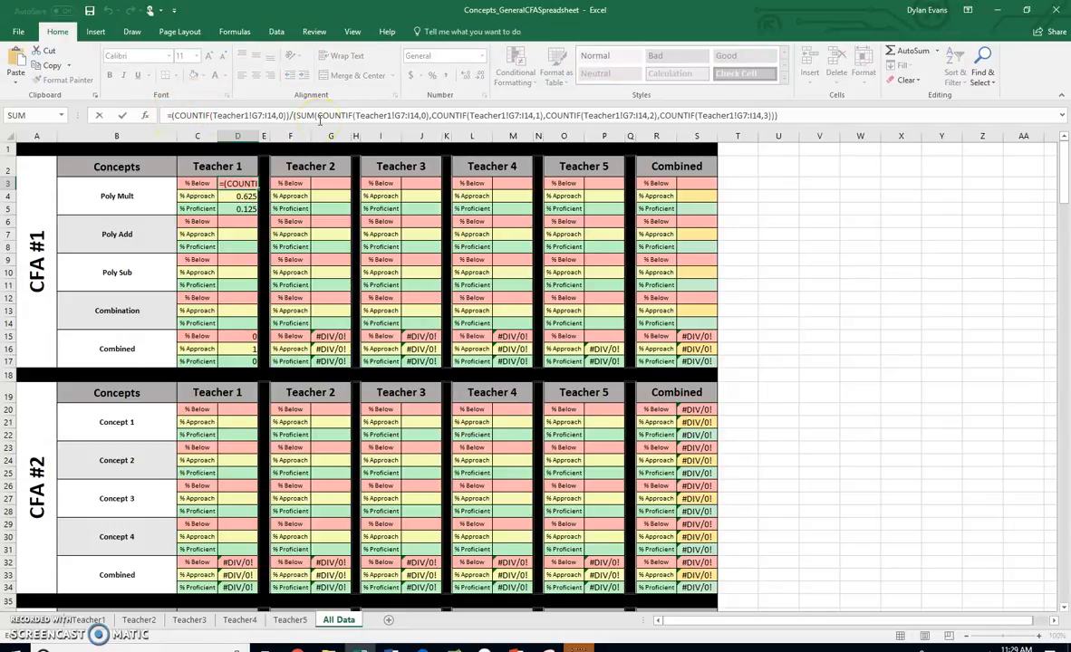
text(()
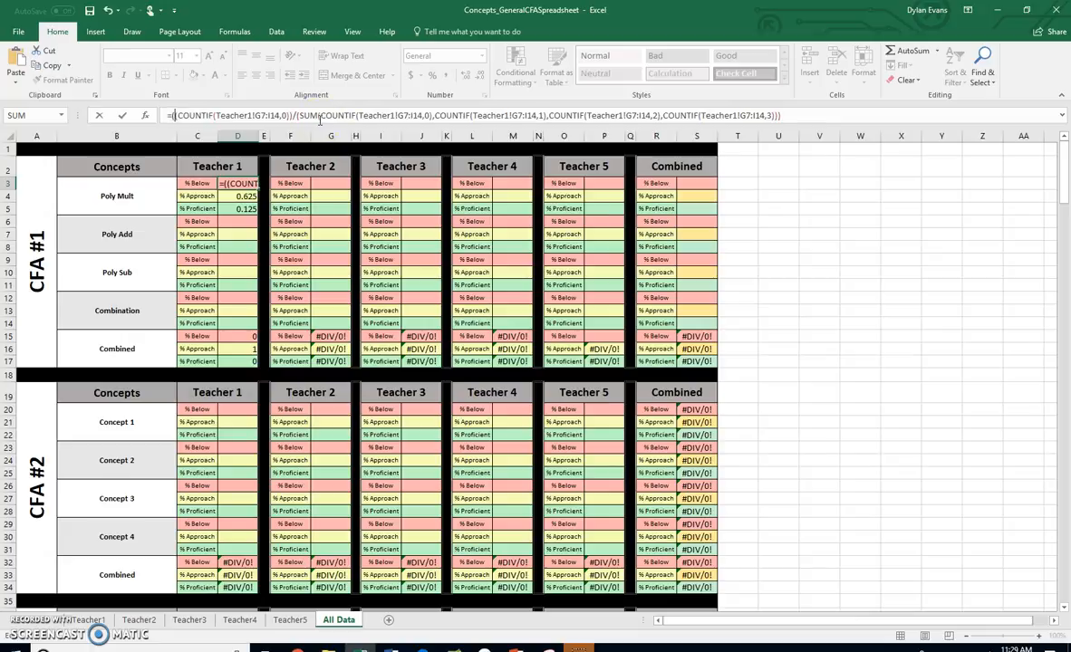
text(100)
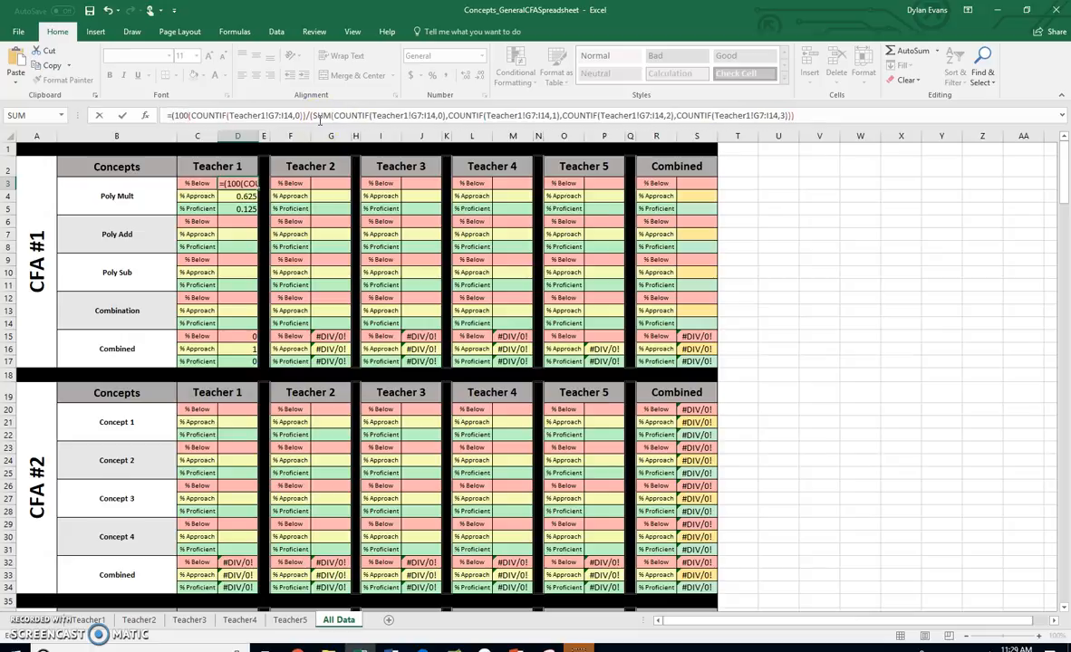
text(*)
click(815, 116)
text())
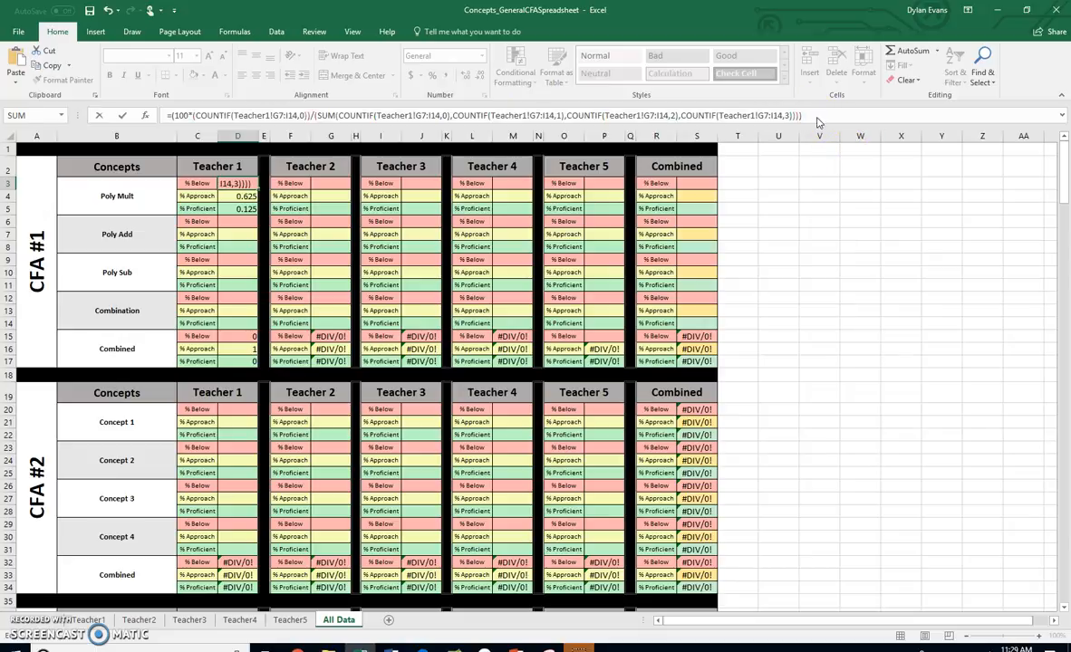
key(Return)
Multiply D4's quotient by 100 inside an outer pair of parentheses
click(174, 115)
text(()
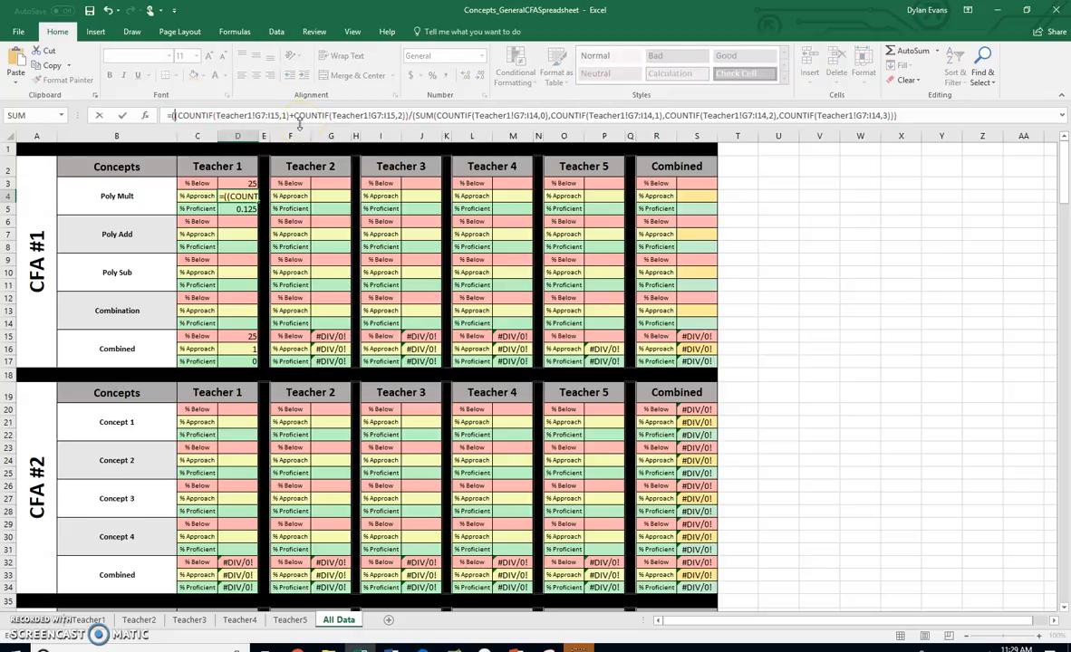
text(100*)
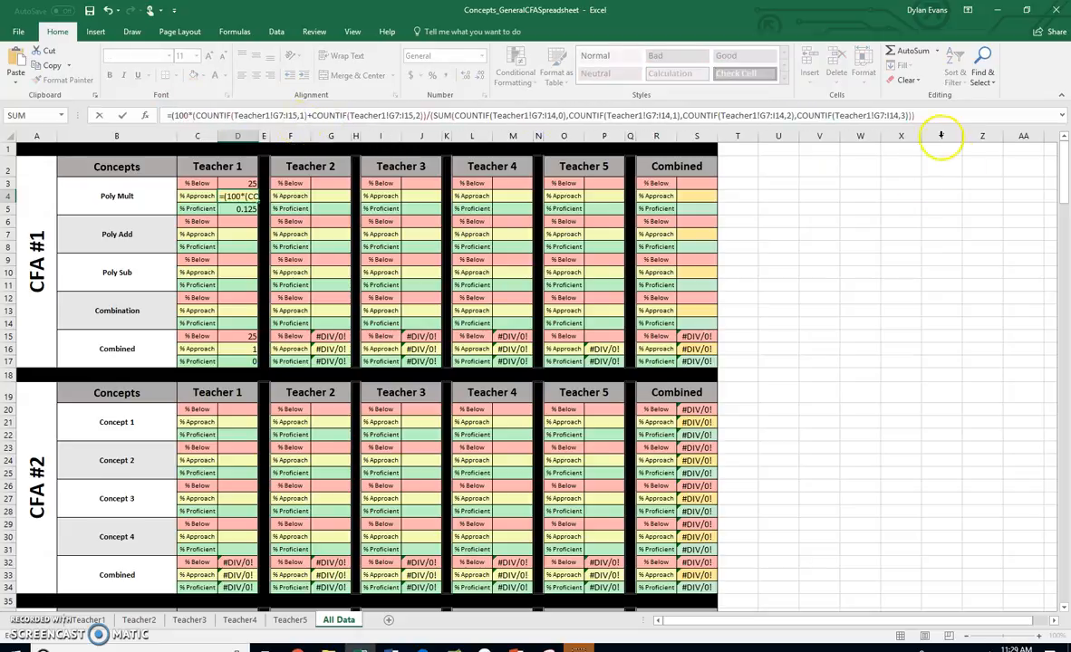
click(926, 118)
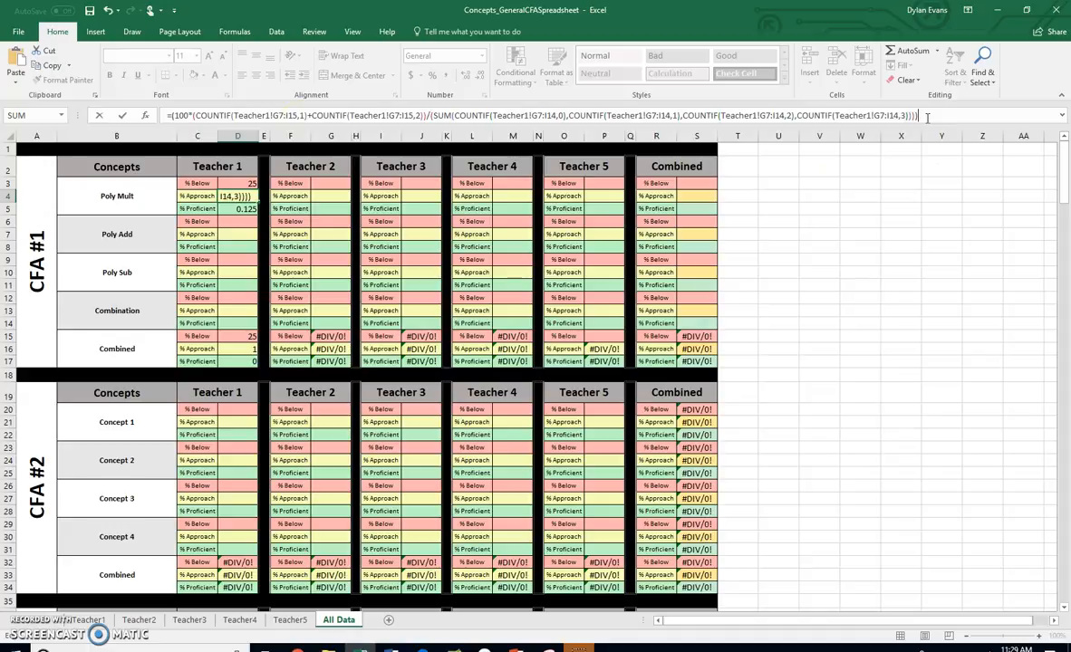
key(Return)
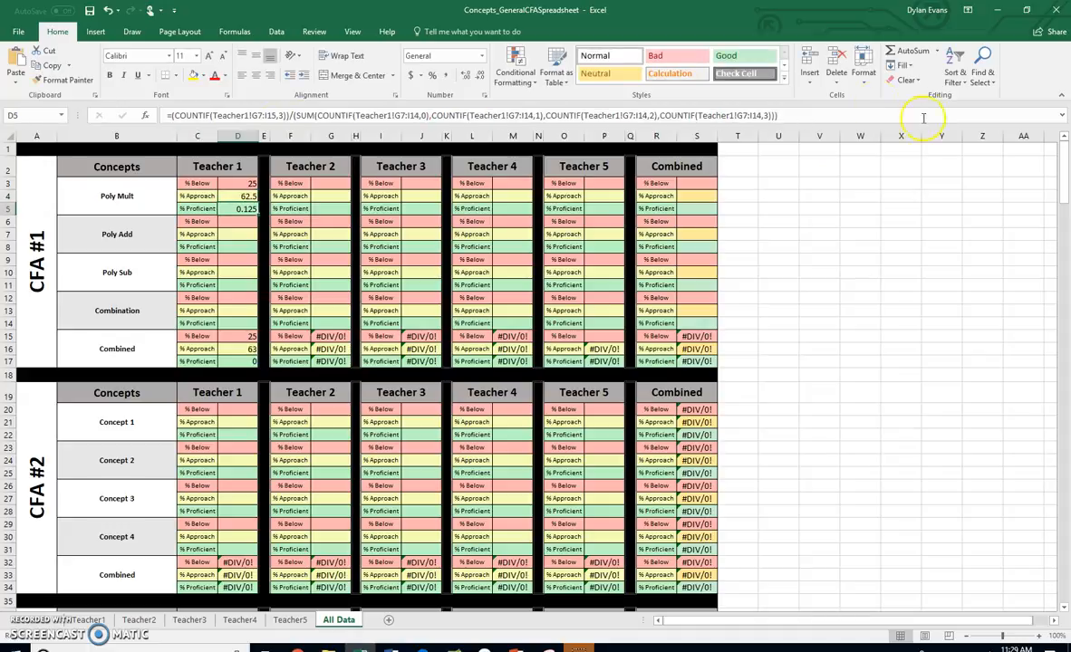
Multiply D5's quotient by 100 and enclose the full expression in parentheses
click(170, 115)
text((1-)
text(00)
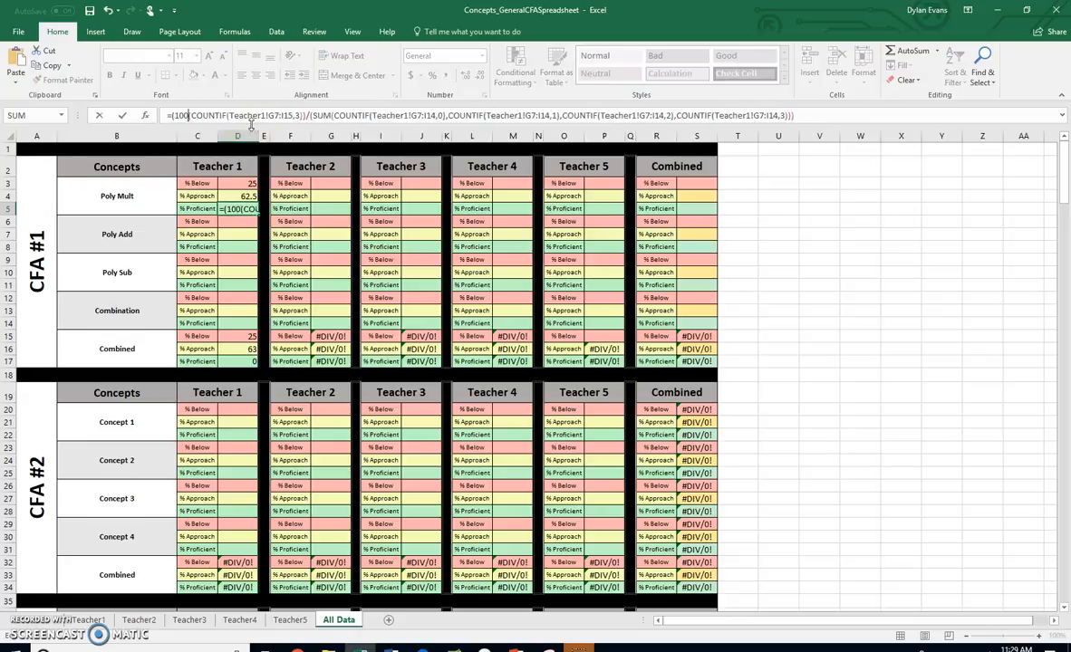
text(*)
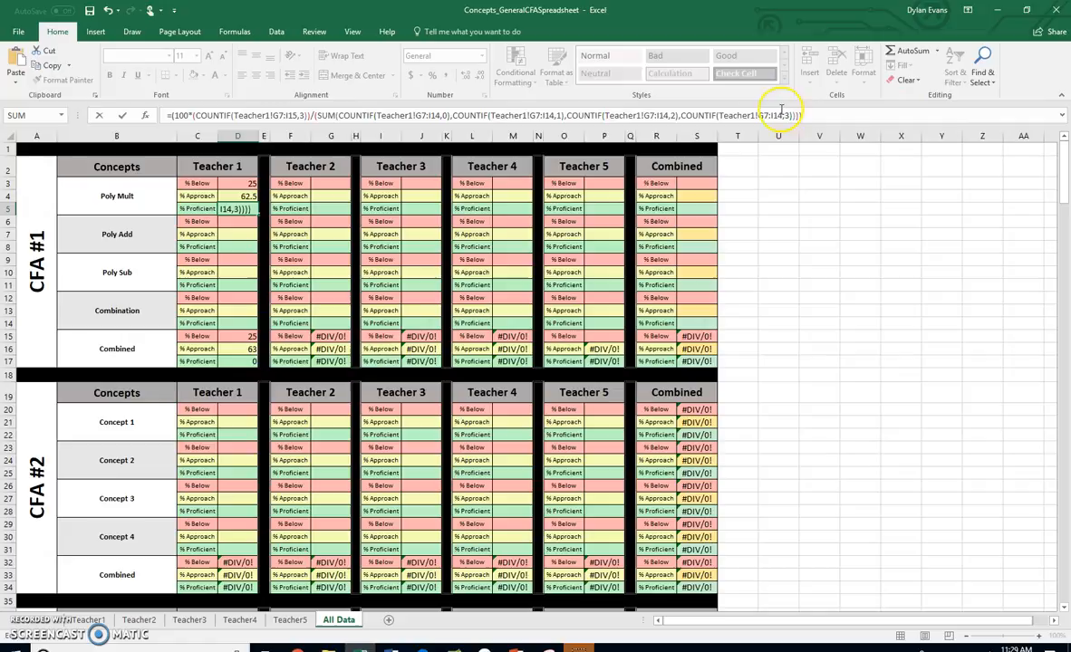
key(Return)
Wrap D5's percentage formula in a ROUND function with 0 decimal digits
click(245, 185)
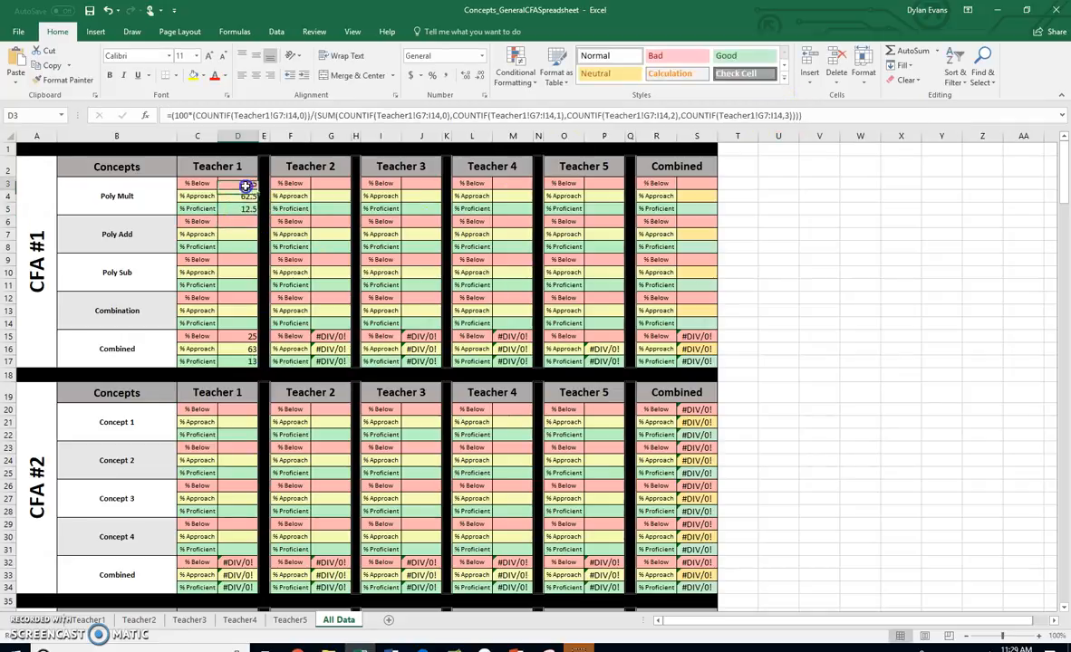
click(243, 208)
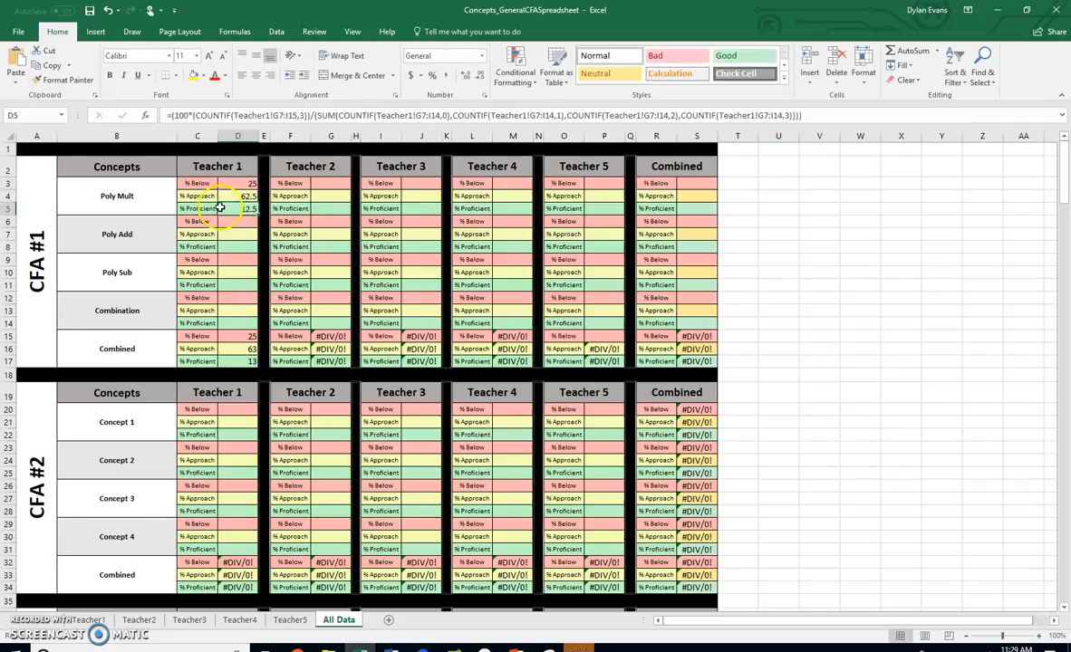
click(168, 115)
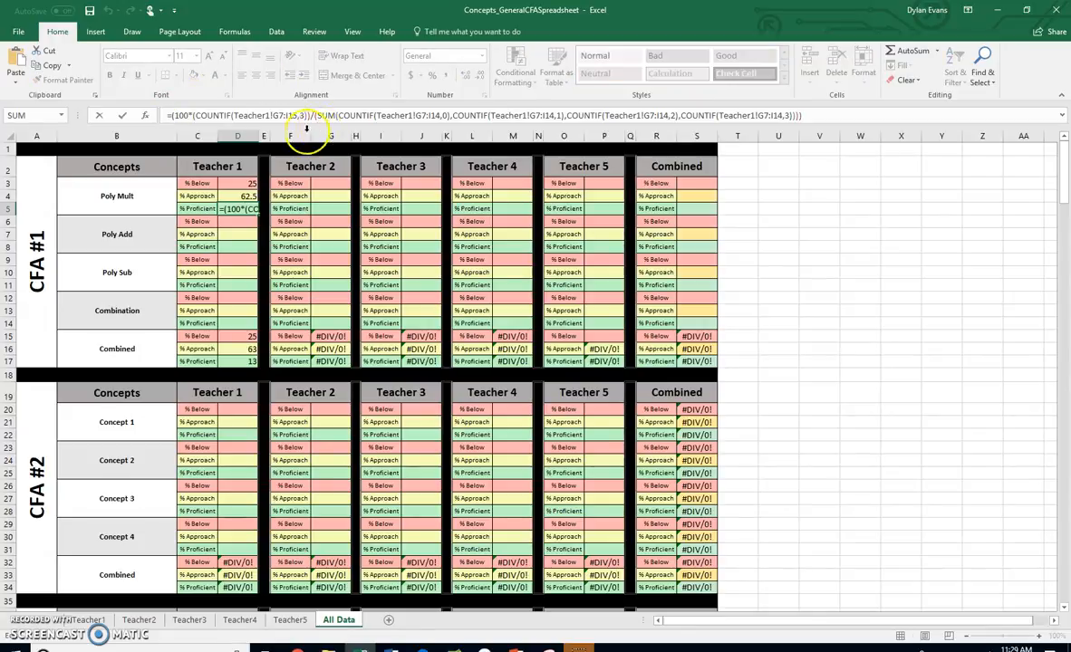
text(Round)
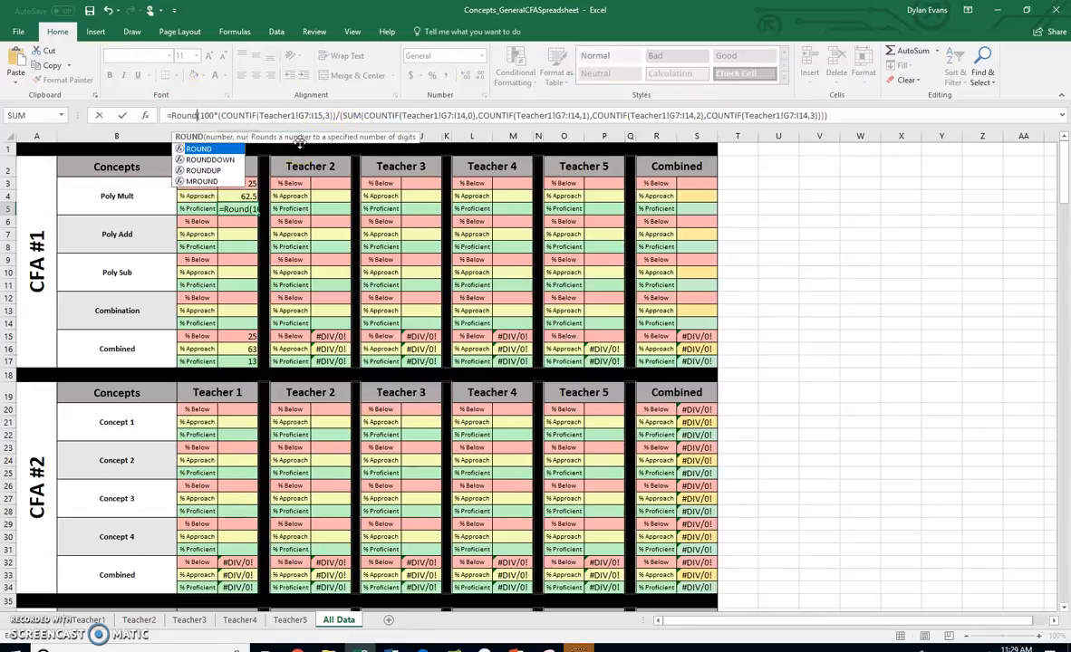
text((()
click(835, 118)
text(,0))
click(830, 120)
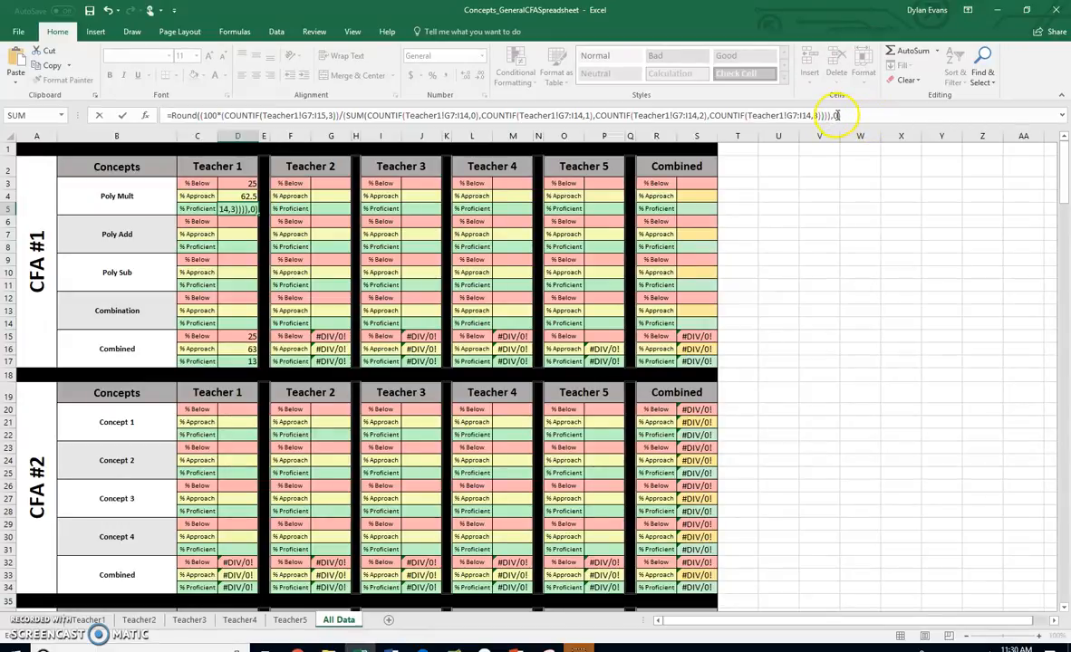
Round D4's percentage formula to 0 digits with the ROUND function
click(238, 196)
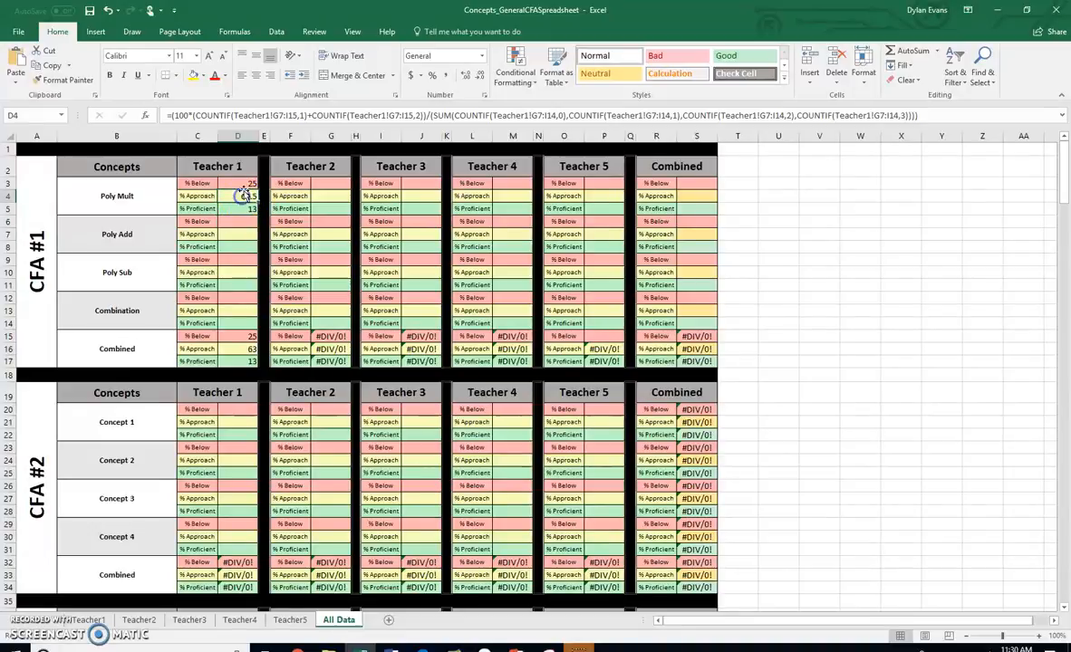
click(446, 118)
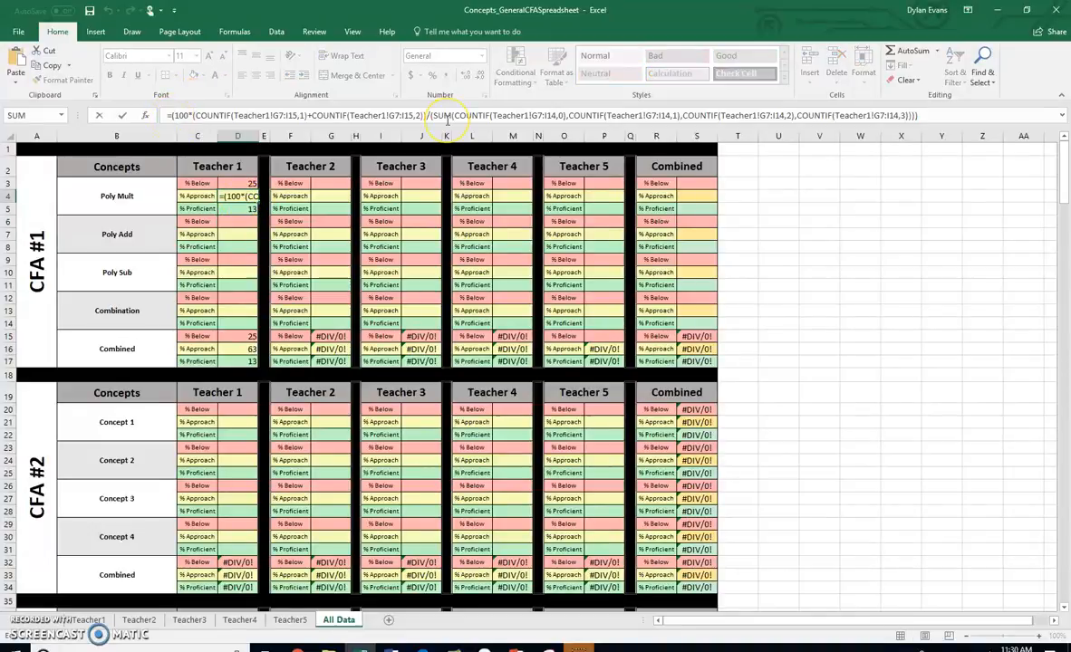
key(Home)
key(Right)
text(Round()
click(957, 114)
text(,0))
key(Return)
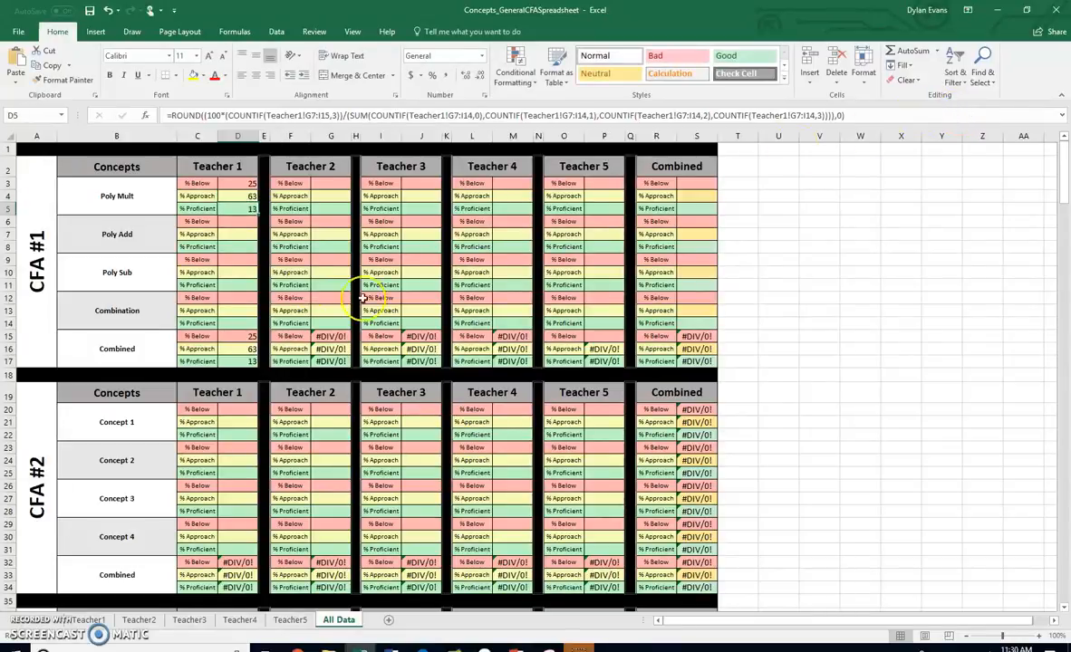
Enclose D3's percentage formula in ROUND with 0 as the number of digits
click(238, 183)
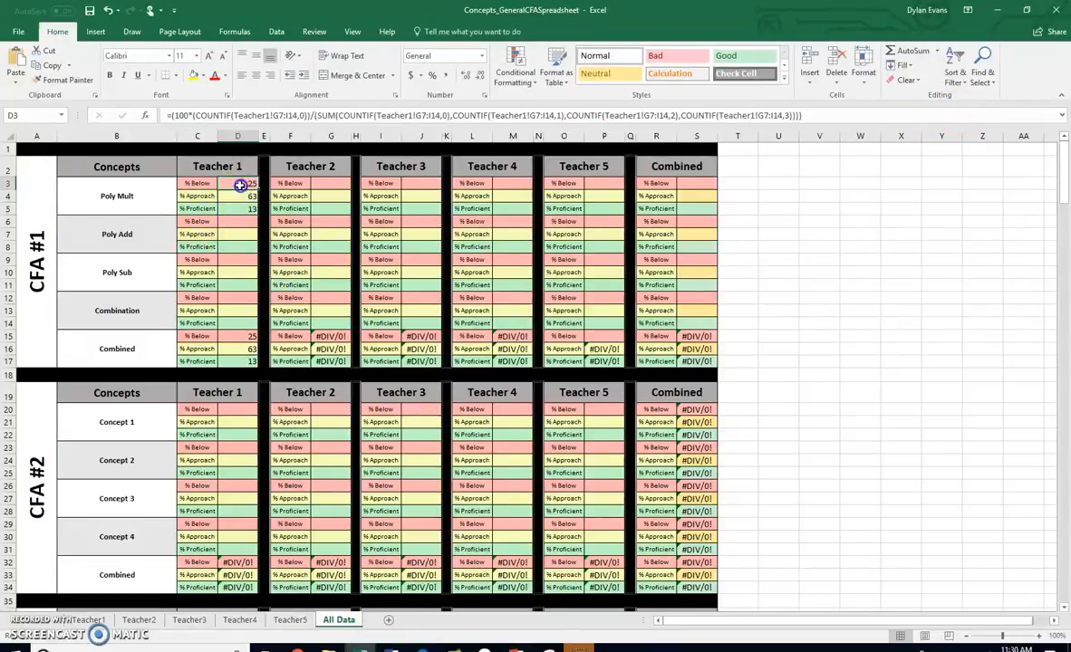
click(171, 115)
text(ROUN)
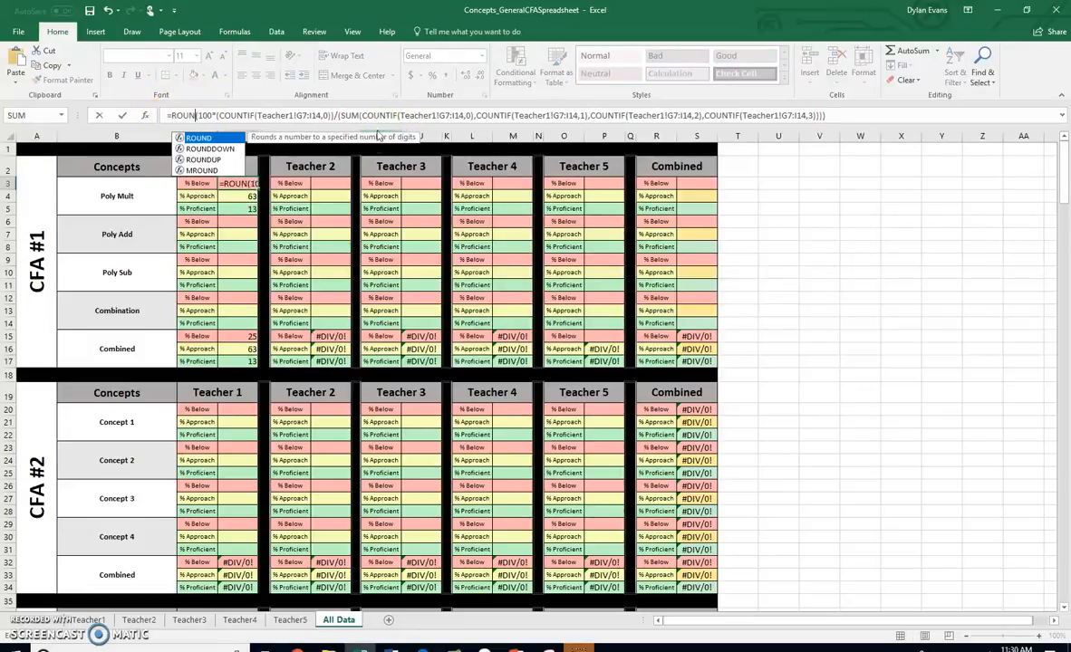
key(Tab)
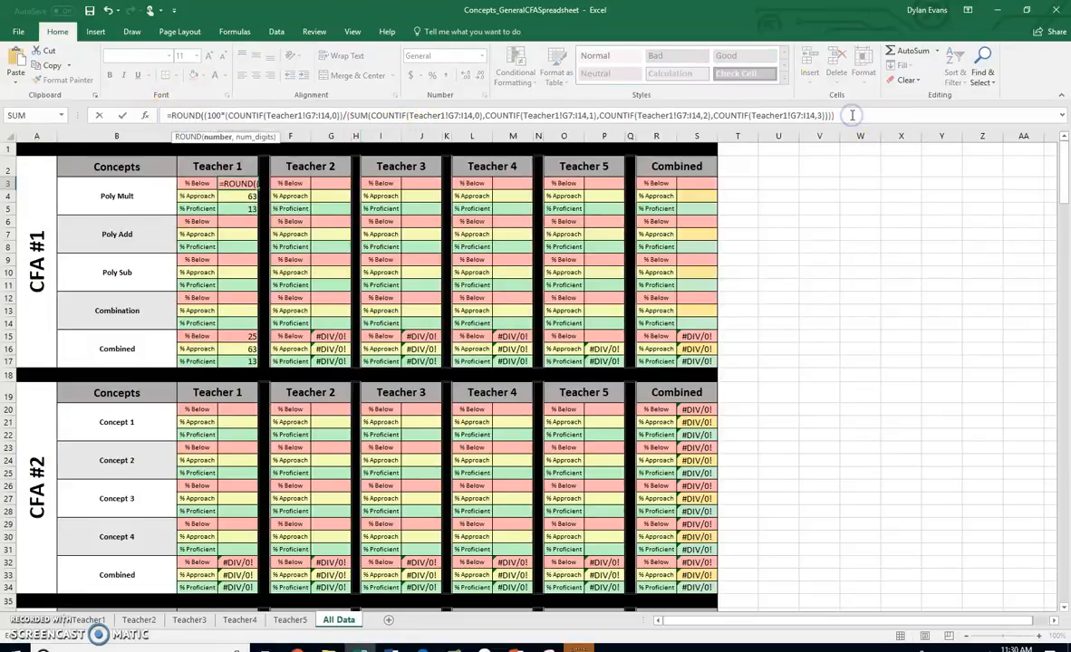
text(,0))
key(Return)
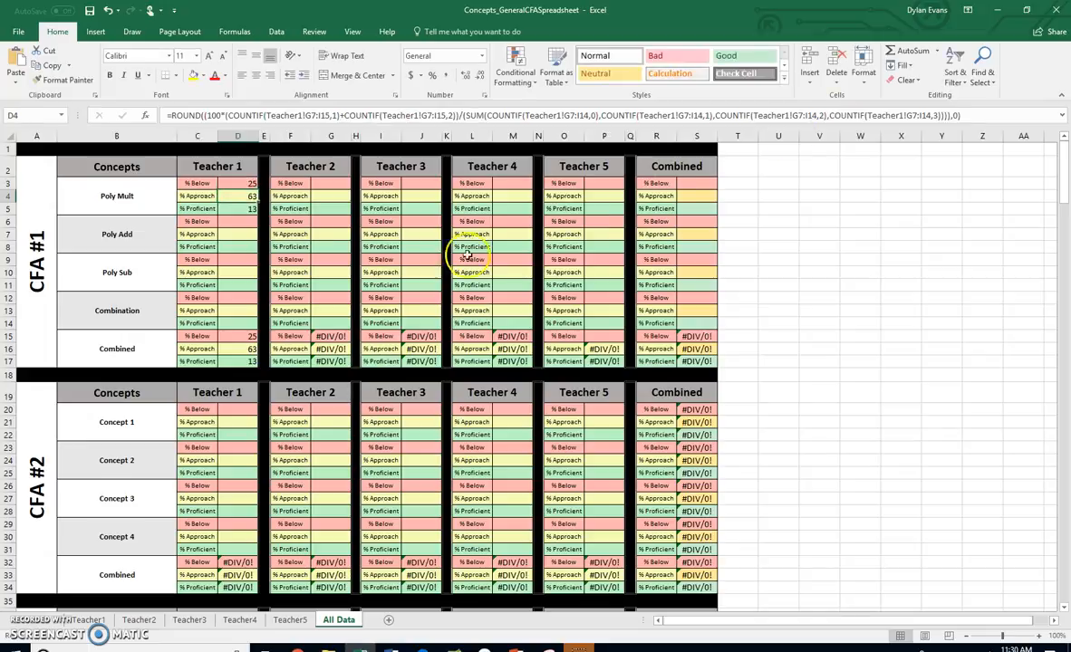
click(244, 207)
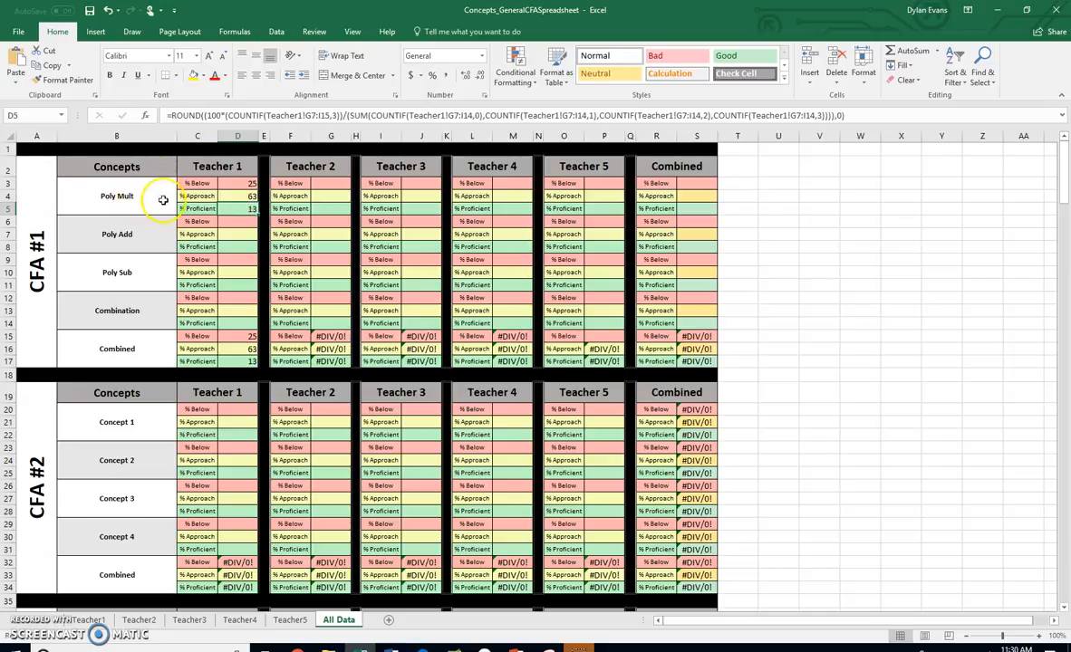
Examine the CFA 1 score columns on the Teacher1 sheet to identify the first and last cells of the PolyAdd range
click(92, 619)
drag(593, 229, 593, 320)
drag(635, 229, 629, 320)
drag(579, 231, 579, 318)
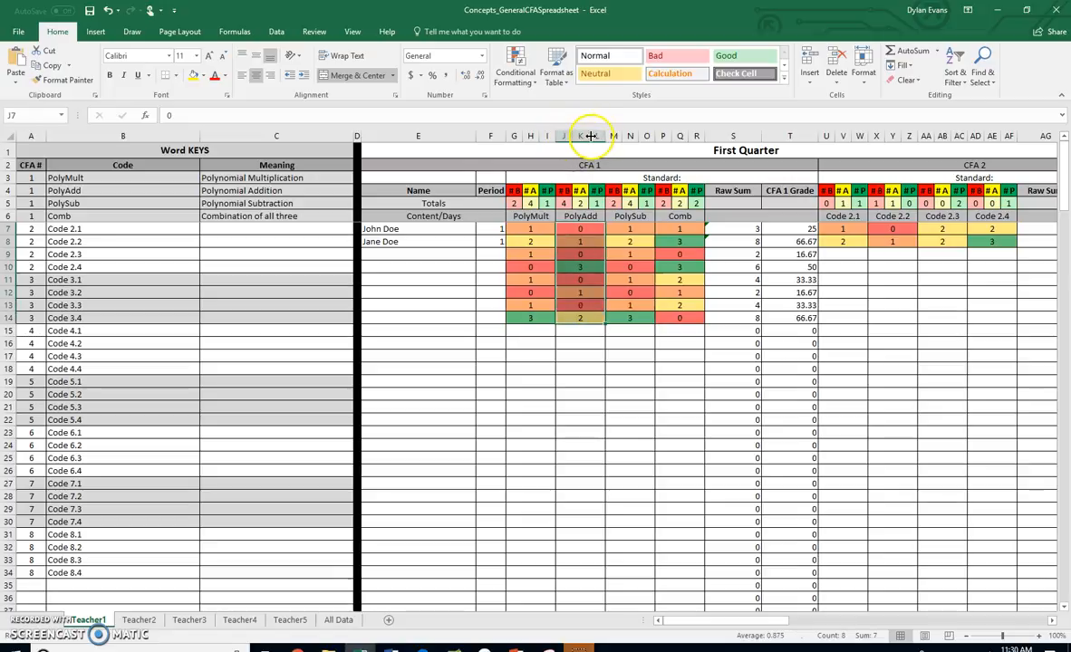
click(566, 229)
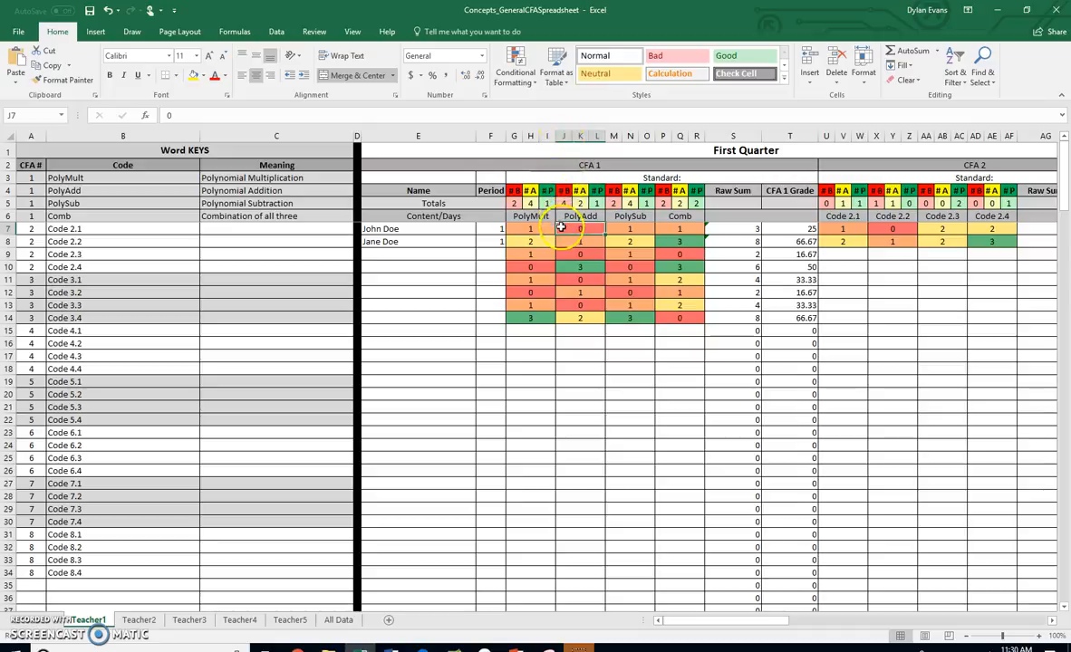
click(599, 318)
right_click(599, 319)
key(Escape)
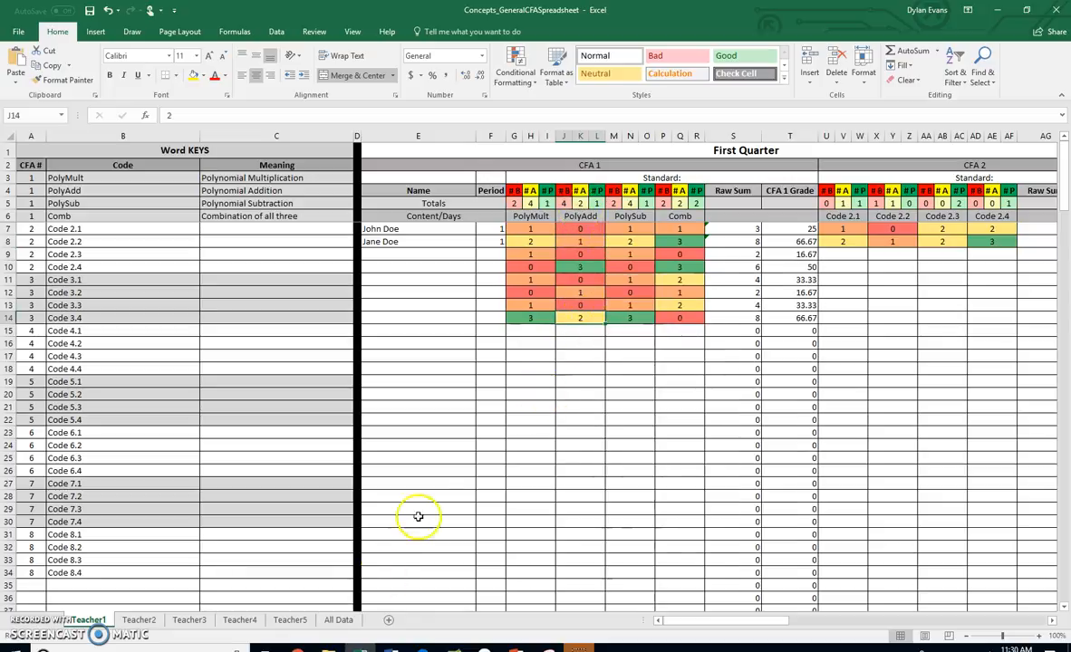
Inspect the Teacher1 range references inside D5's formula on the All Data sheet
click(338, 619)
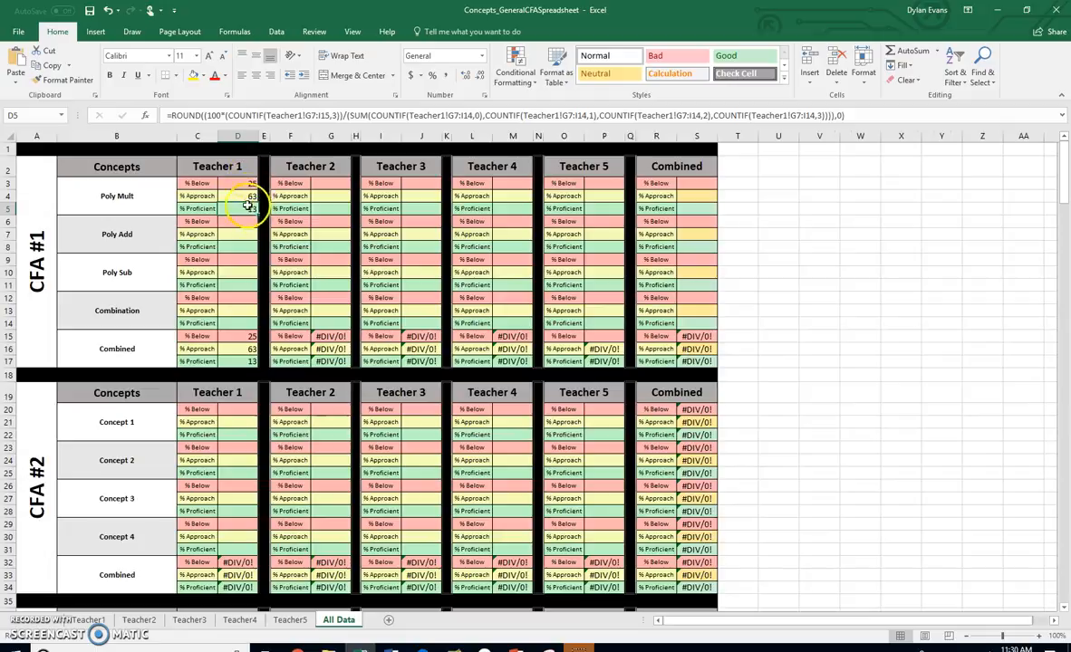
click(308, 115)
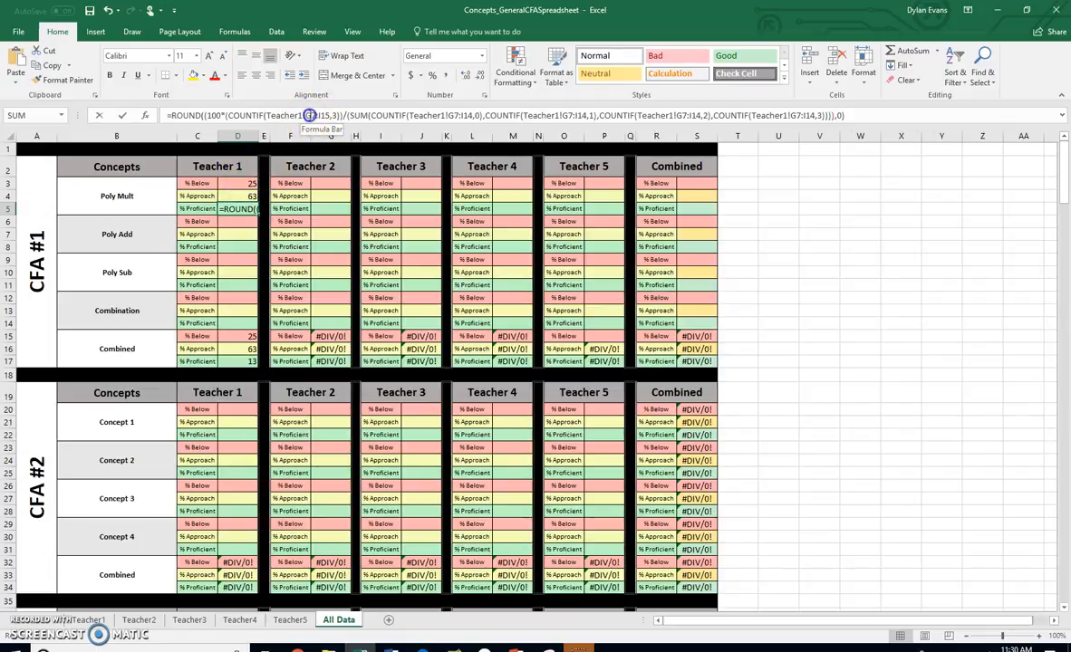
drag(331, 115, 334, 115)
drag(449, 116, 472, 120)
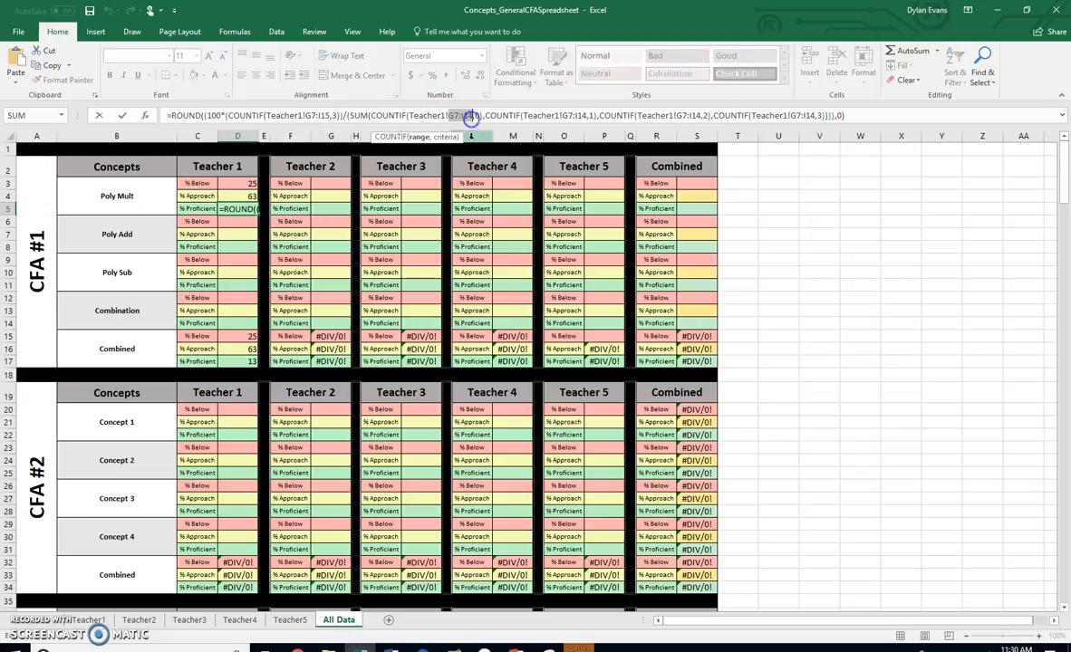
key(Return)
Replace every = with ## in the Poly Mult formulas in D3:D5 to turn them into plain text
click(236, 185)
drag(238, 184, 241, 209)
click(982, 76)
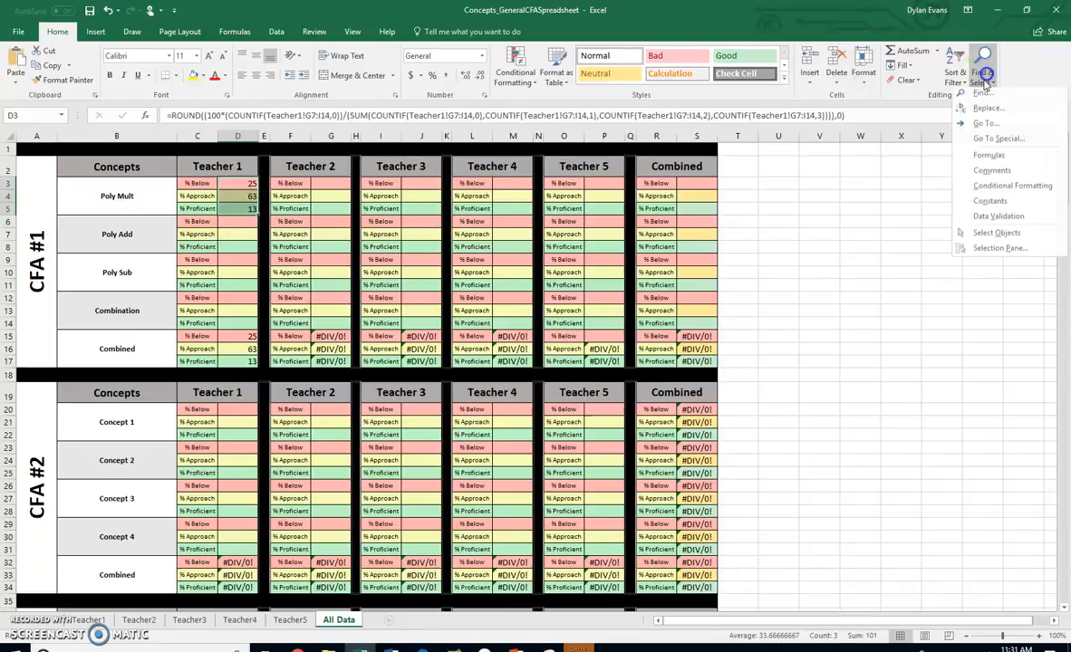
click(986, 112)
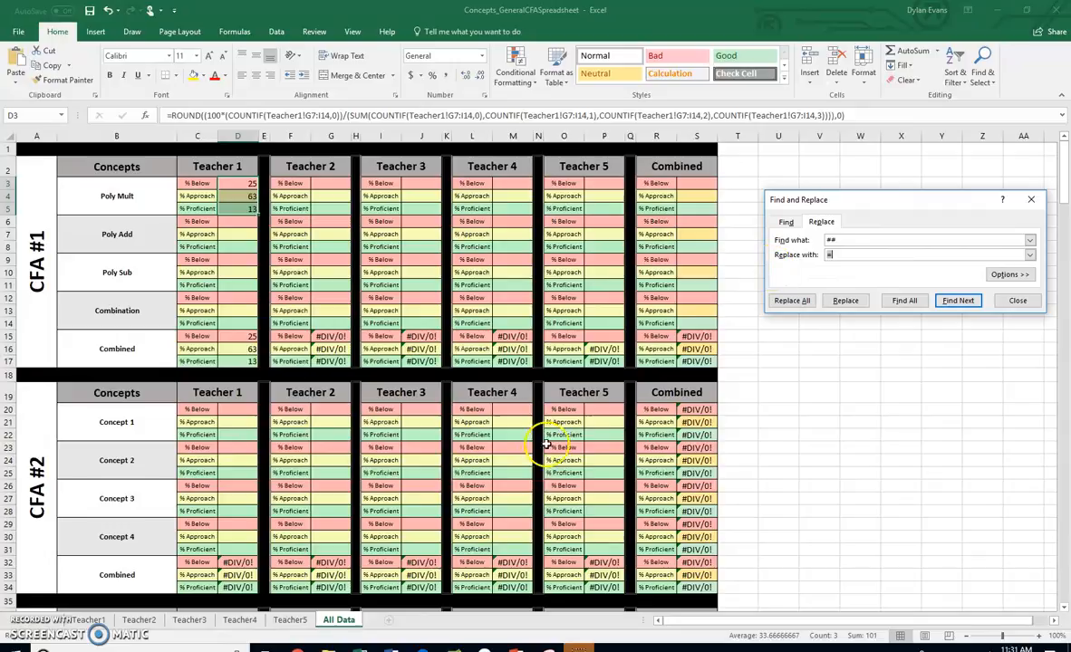
drag(843, 243, 812, 241)
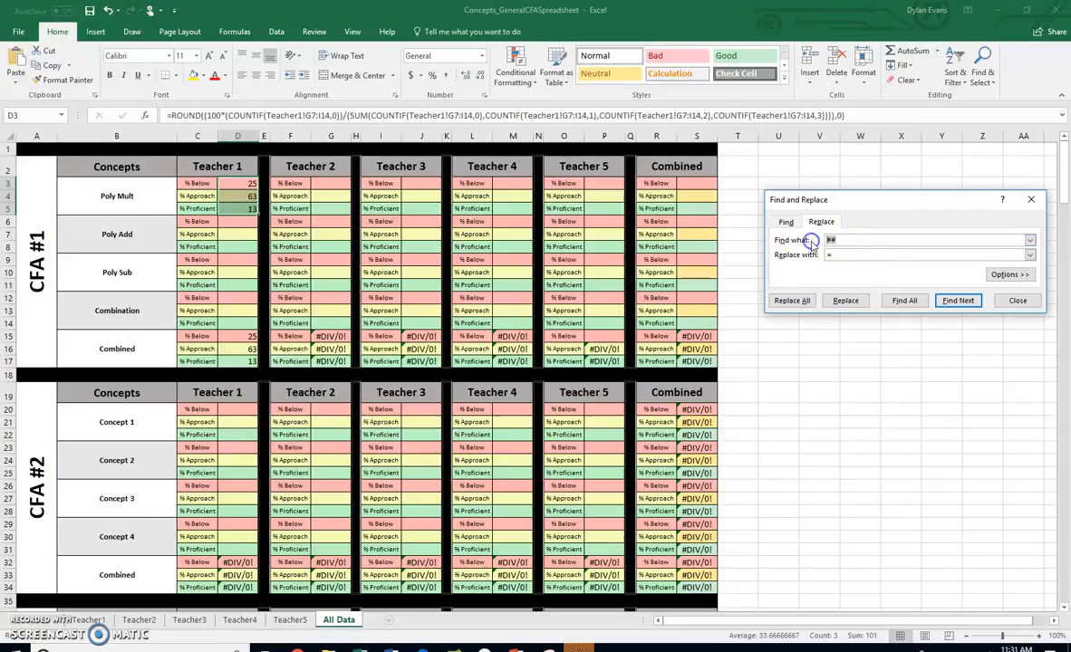
text(=)
click(844, 254)
text(##)
click(793, 301)
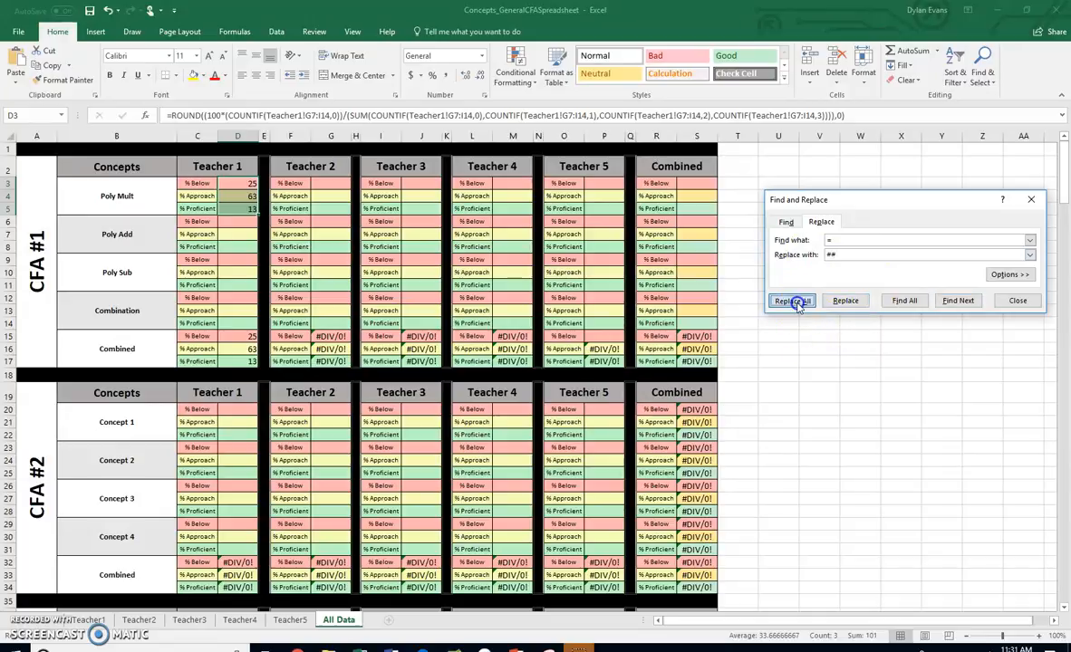
click(507, 363)
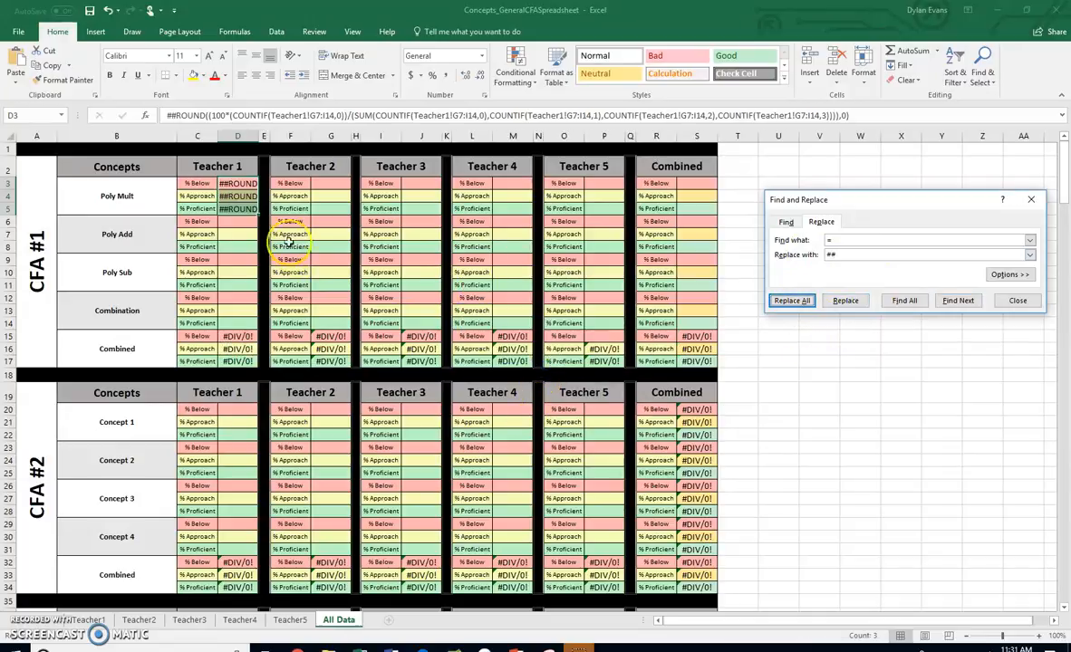
Copy the text formulas in D3:D5 to the Poly Add, Poly Sub and Combination cells starting at D6, D9 and D12
drag(240, 181, 241, 200)
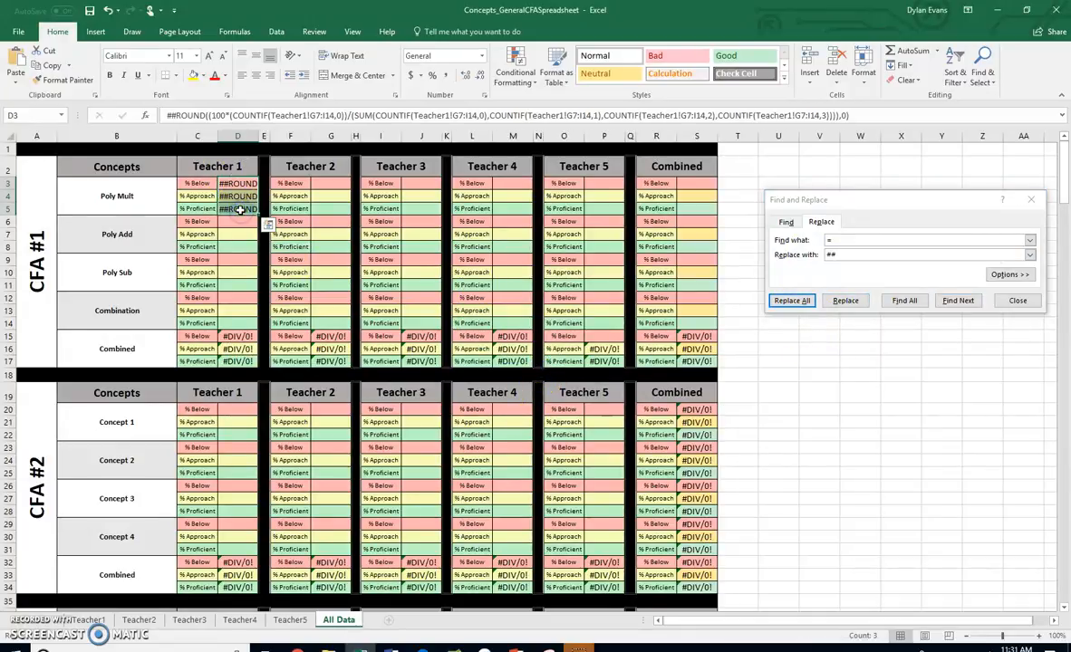
click(239, 222)
key(ctrl+v)
click(241, 260)
key(ctrl+v)
click(239, 299)
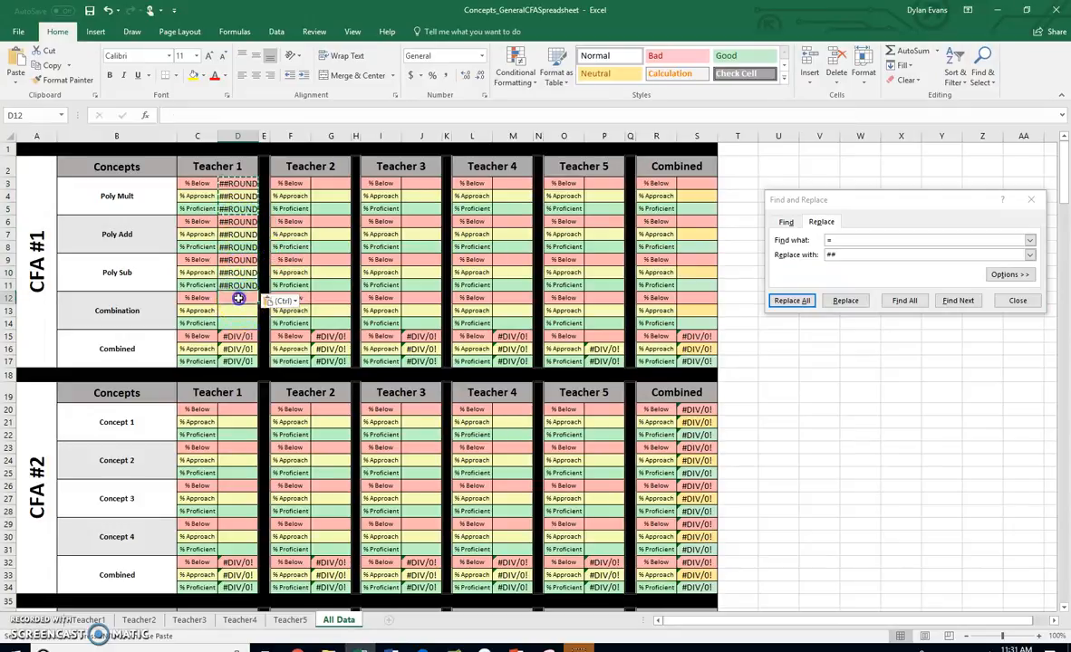
key(ctrl+v)
Replace all G7:I14 references with J7:L14 in the Poly Add cells D6:D8
click(236, 224)
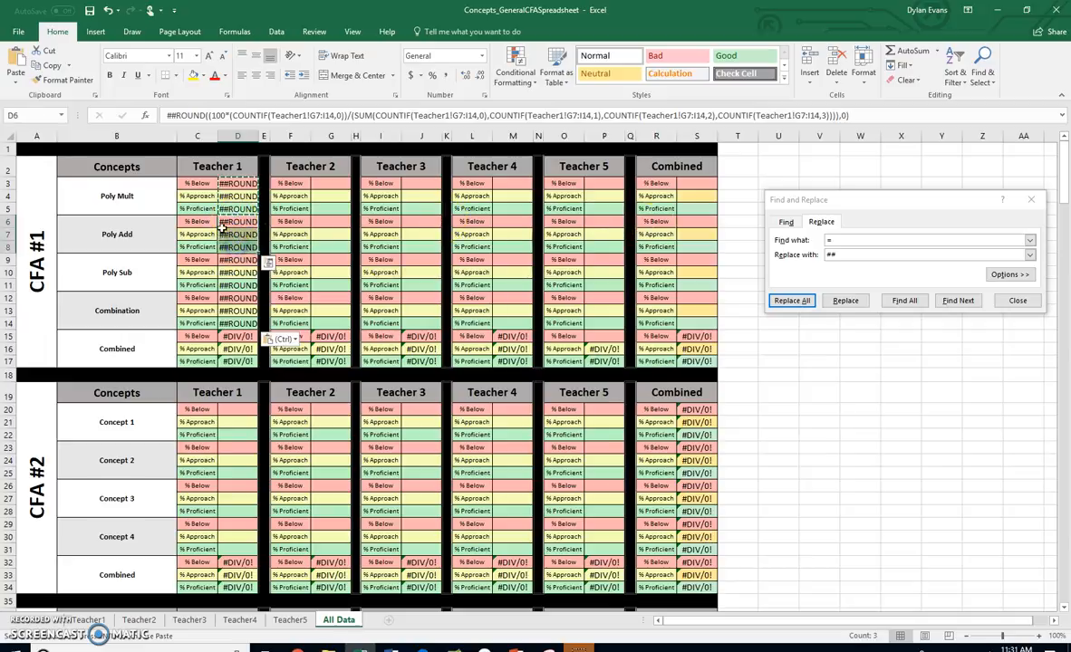
click(846, 240)
drag(846, 240, 814, 241)
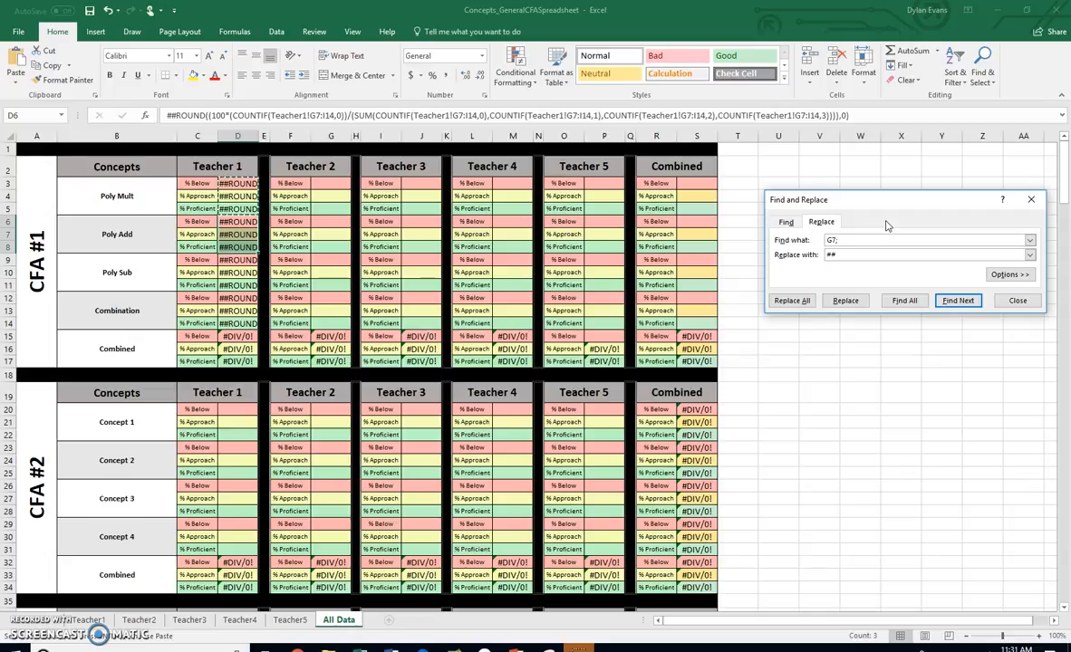
click(837, 240)
text(:)
click(815, 254)
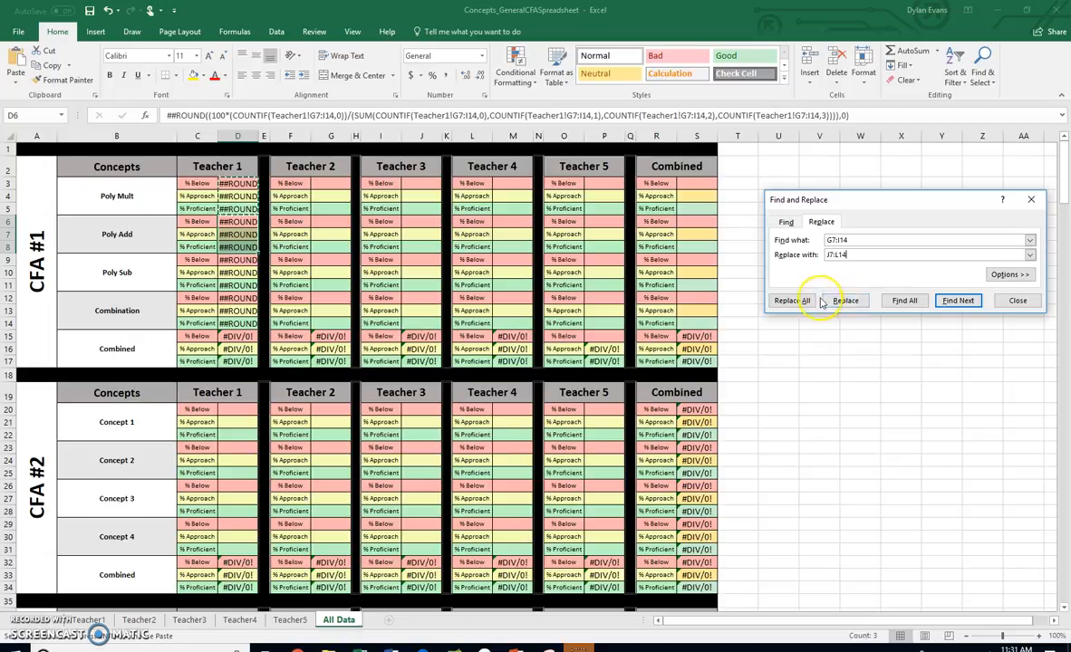
click(791, 300)
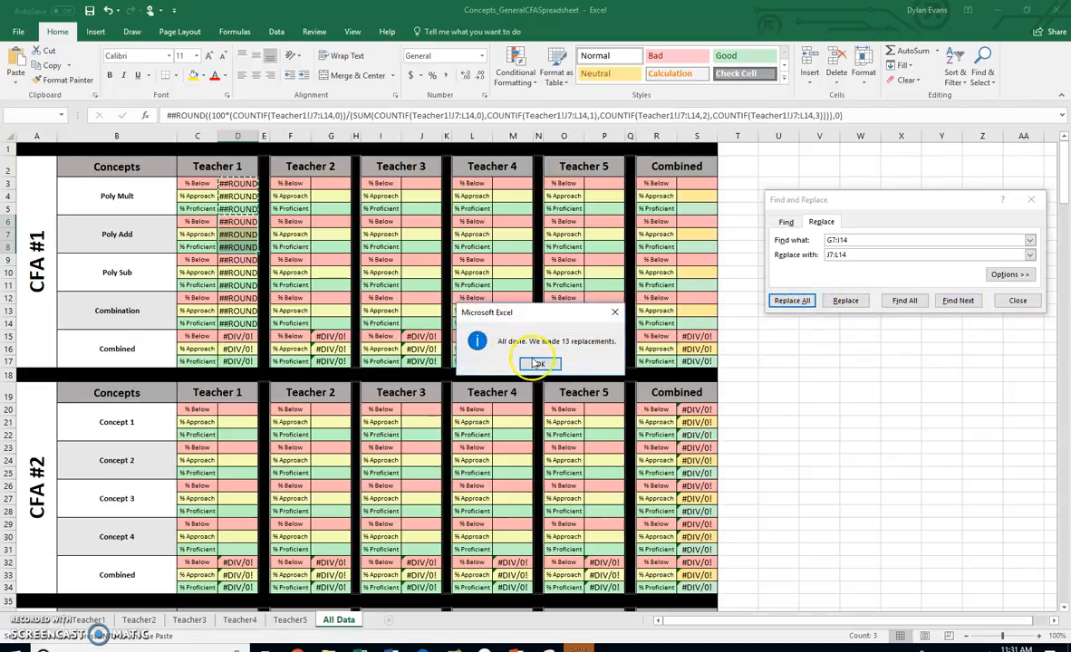
click(539, 364)
click(1018, 301)
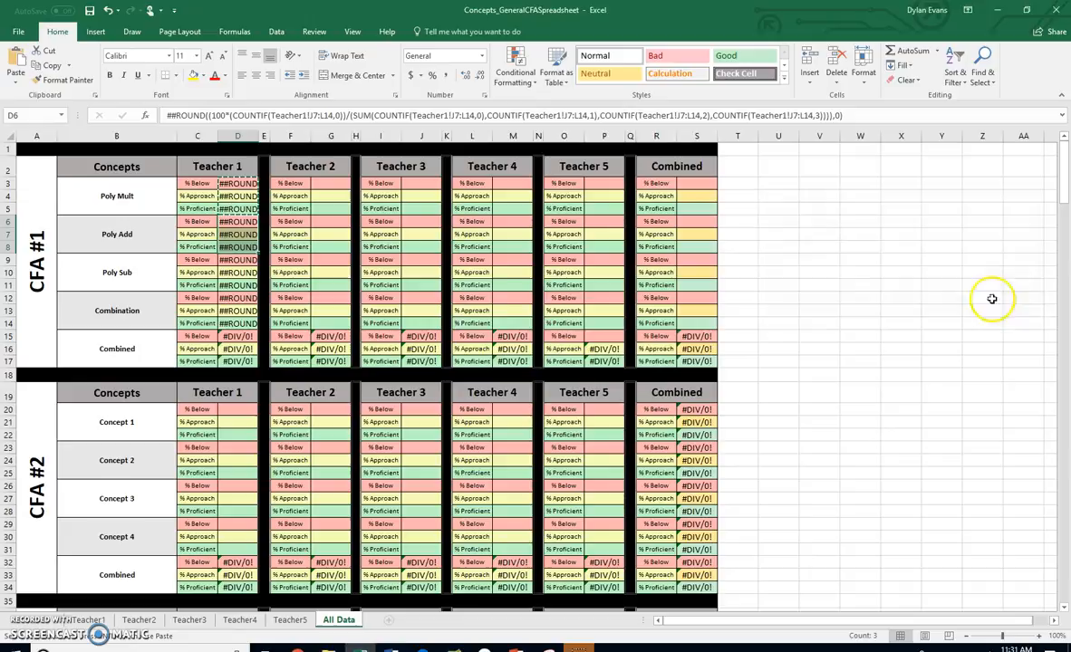
Check the first and last cells of the PolySub scores on the Teacher1 sheet and return to All Data
click(136, 272)
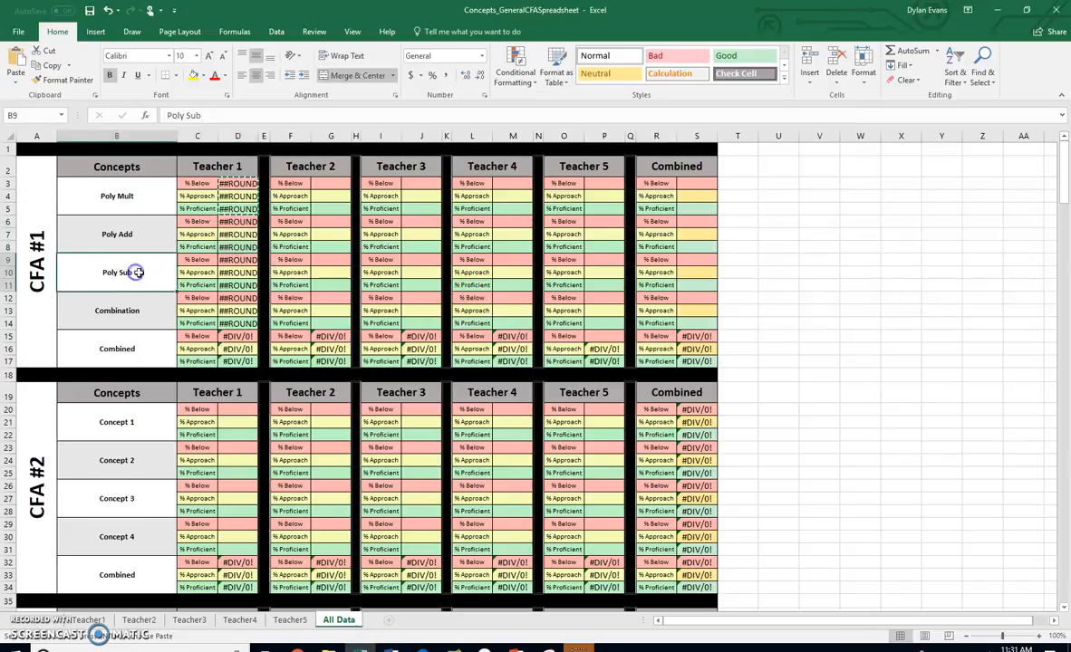
click(86, 620)
click(581, 217)
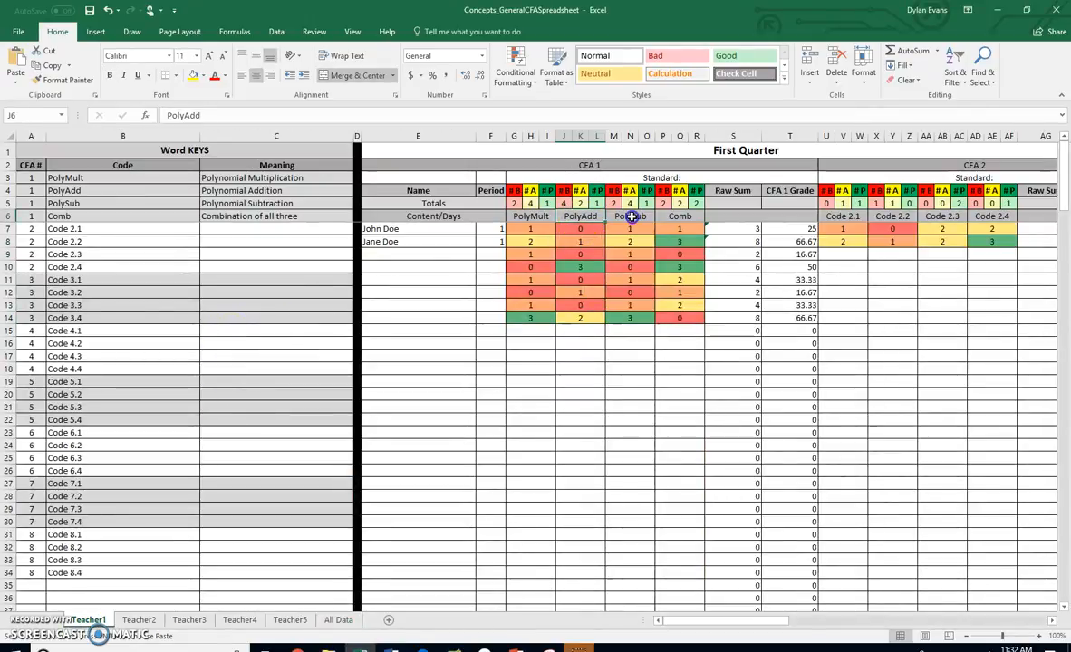
drag(632, 227, 635, 321)
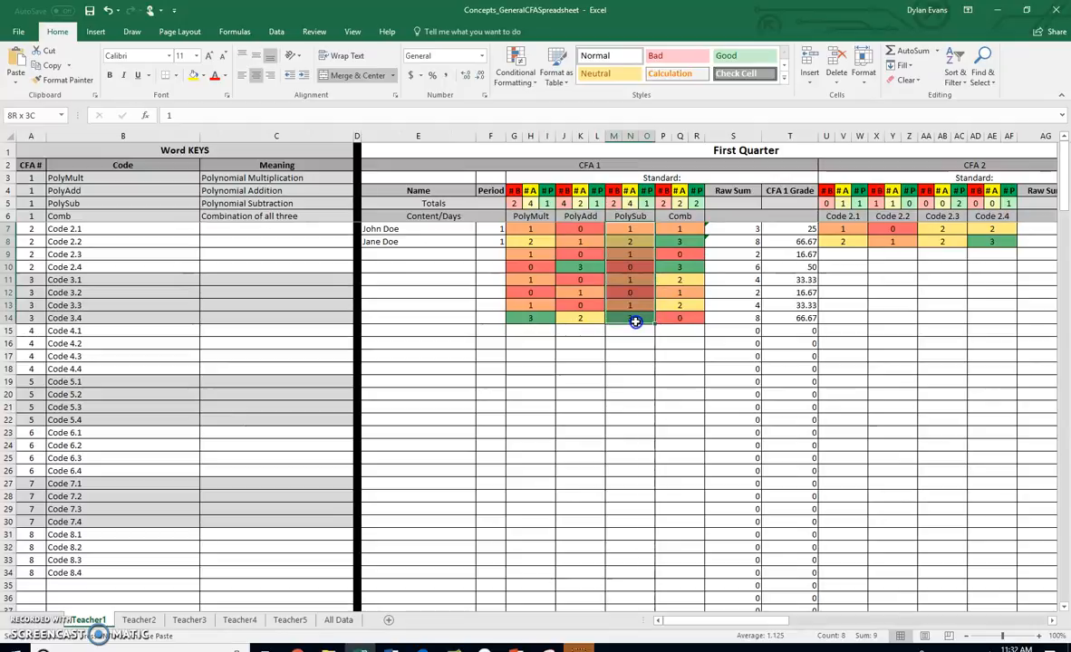
click(615, 229)
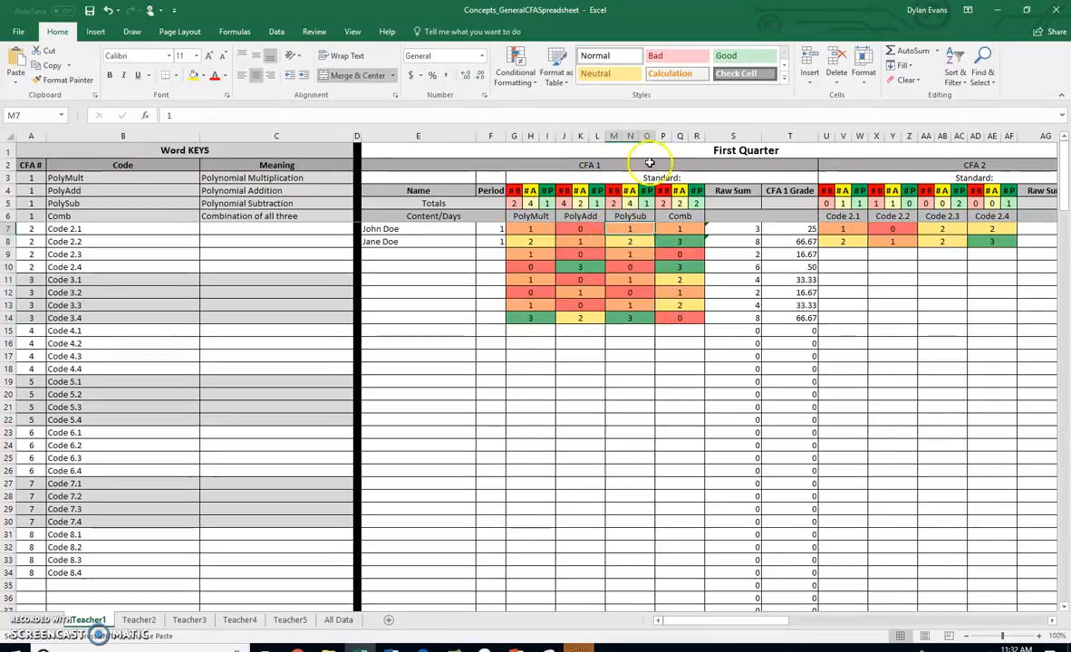
click(648, 316)
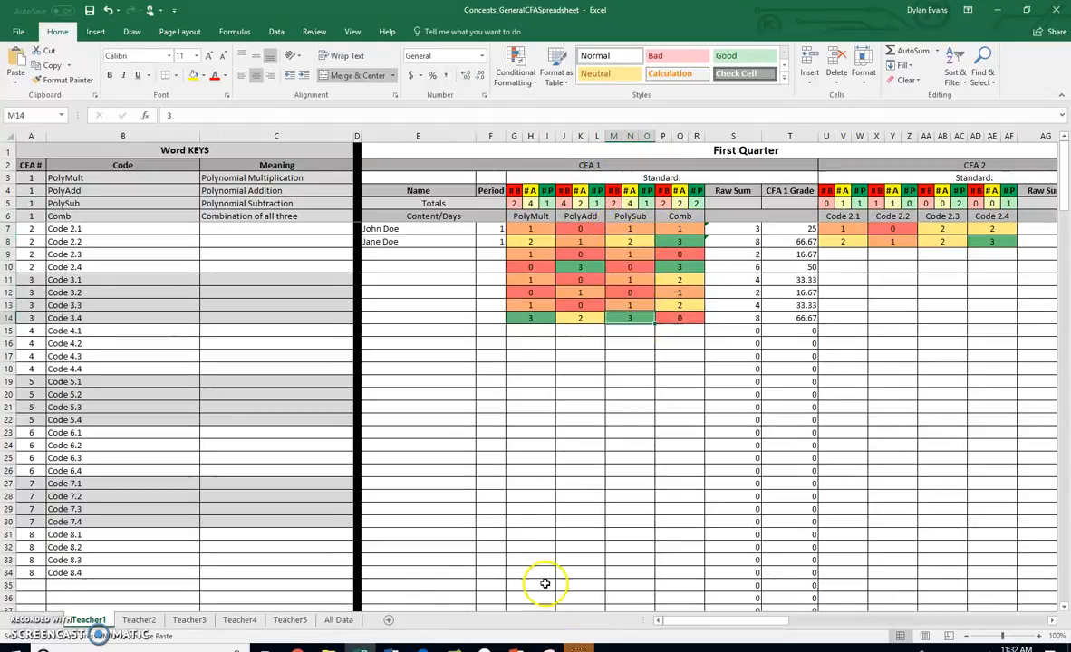
click(339, 620)
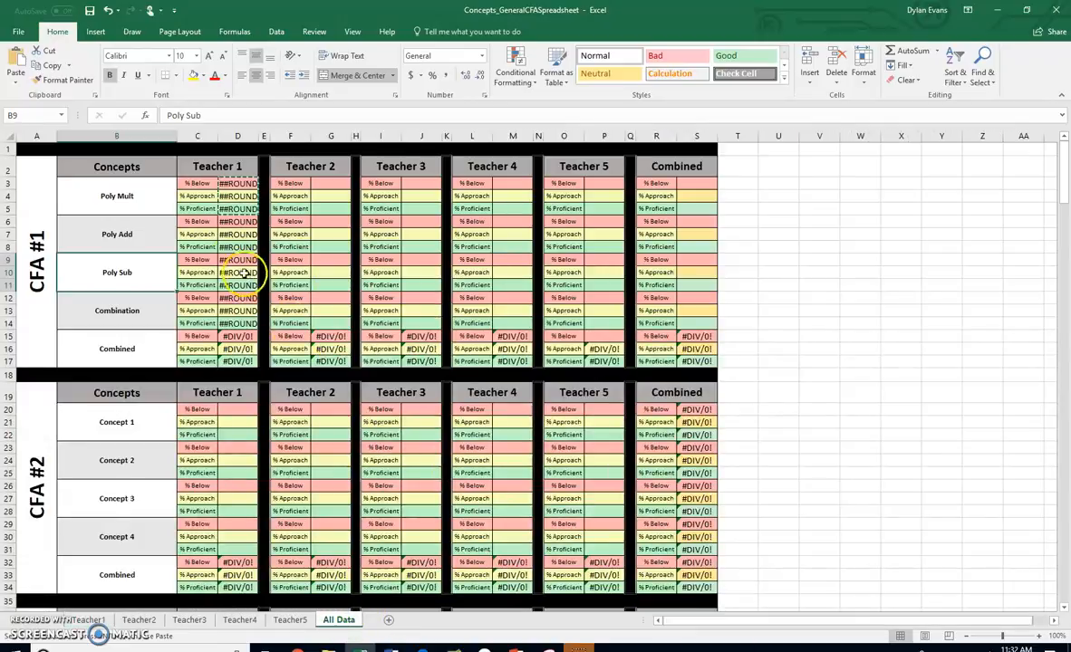
Replace all G7:I14 references with M7:O14 in the Poly Sub cells D9:D11
drag(233, 262, 239, 286)
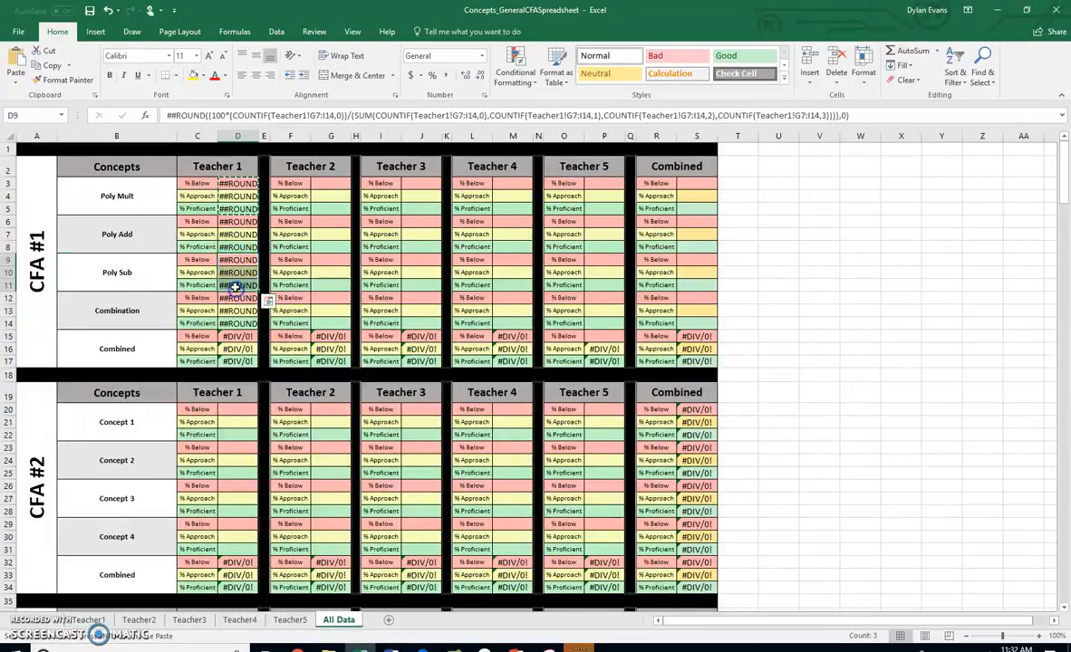
click(983, 65)
click(987, 110)
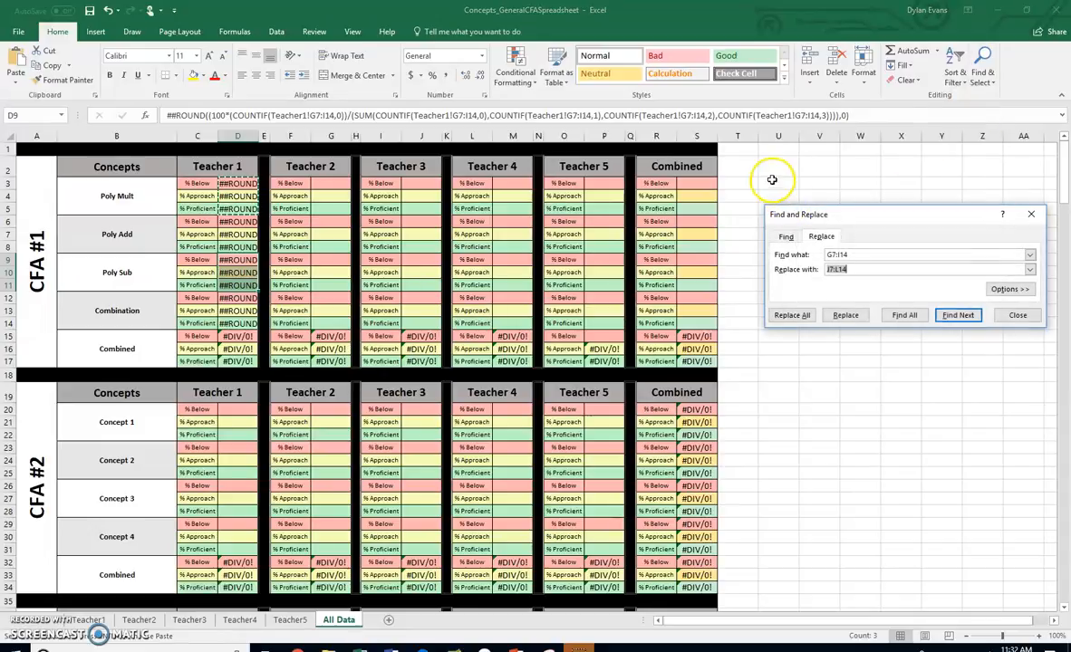
click(829, 269)
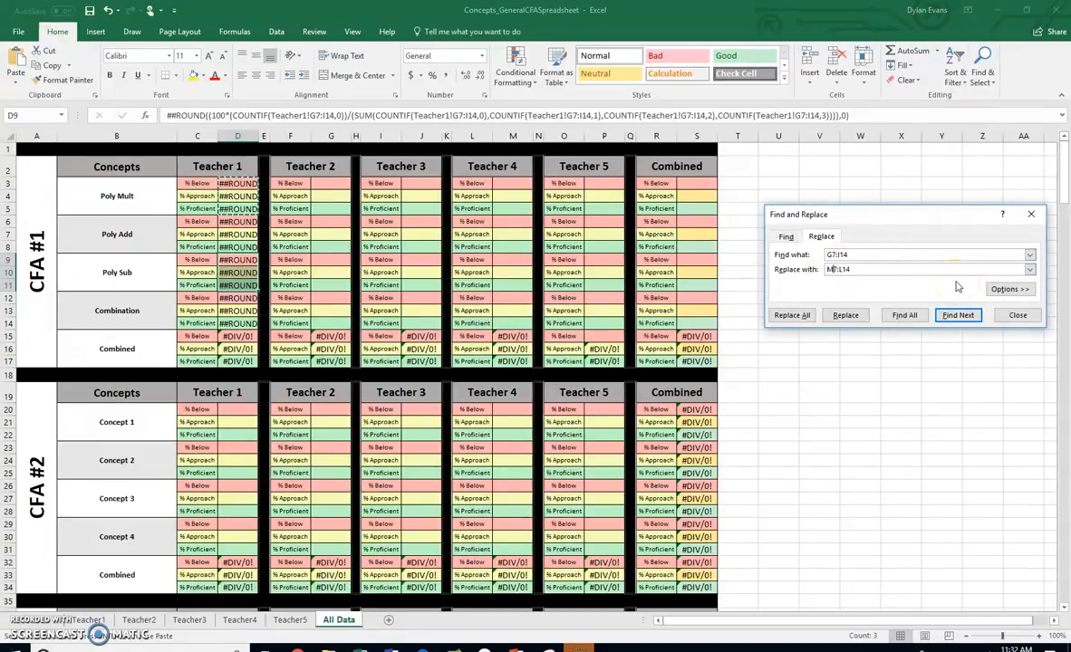
click(843, 269)
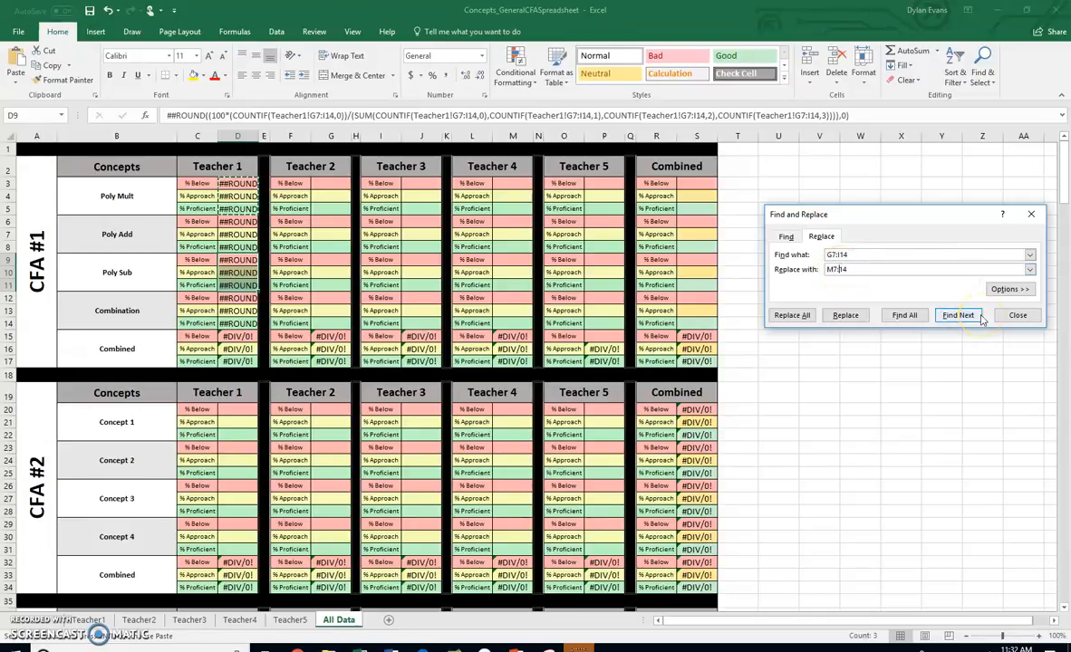
click(792, 315)
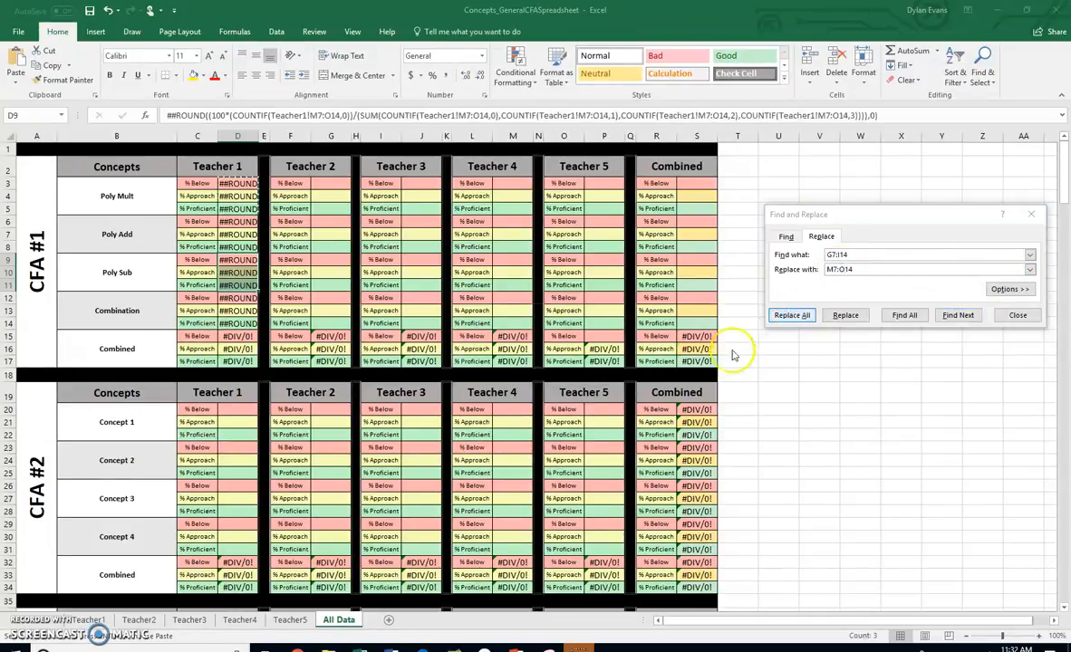
click(540, 364)
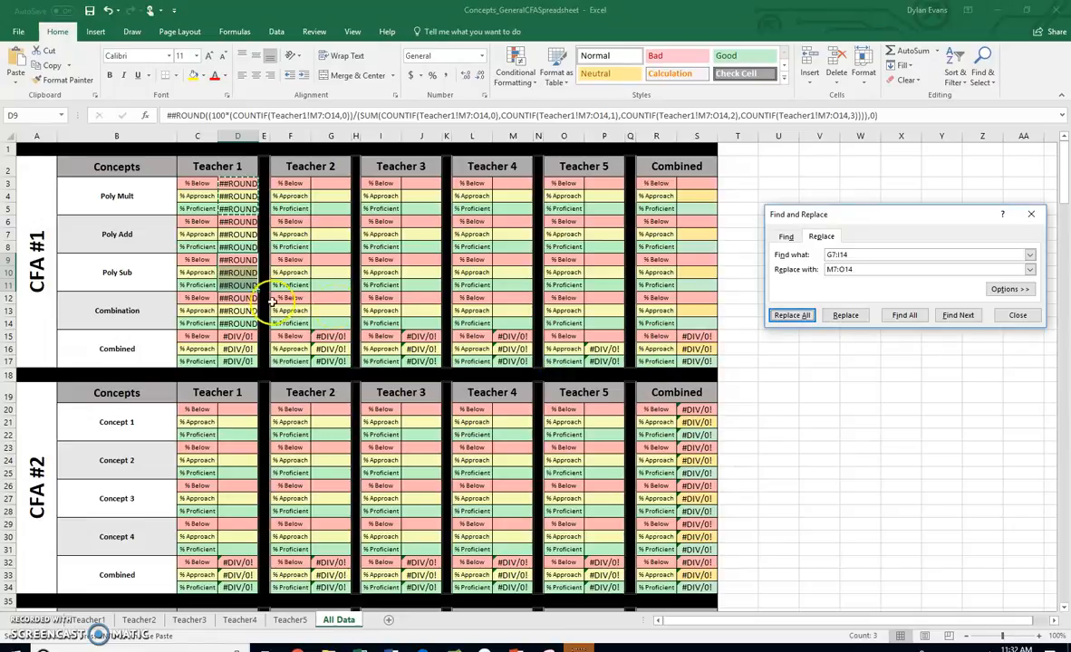
Check which columns and rows hold the Comb scores on the Teacher1 sheet and return to All Data
drag(237, 298, 234, 323)
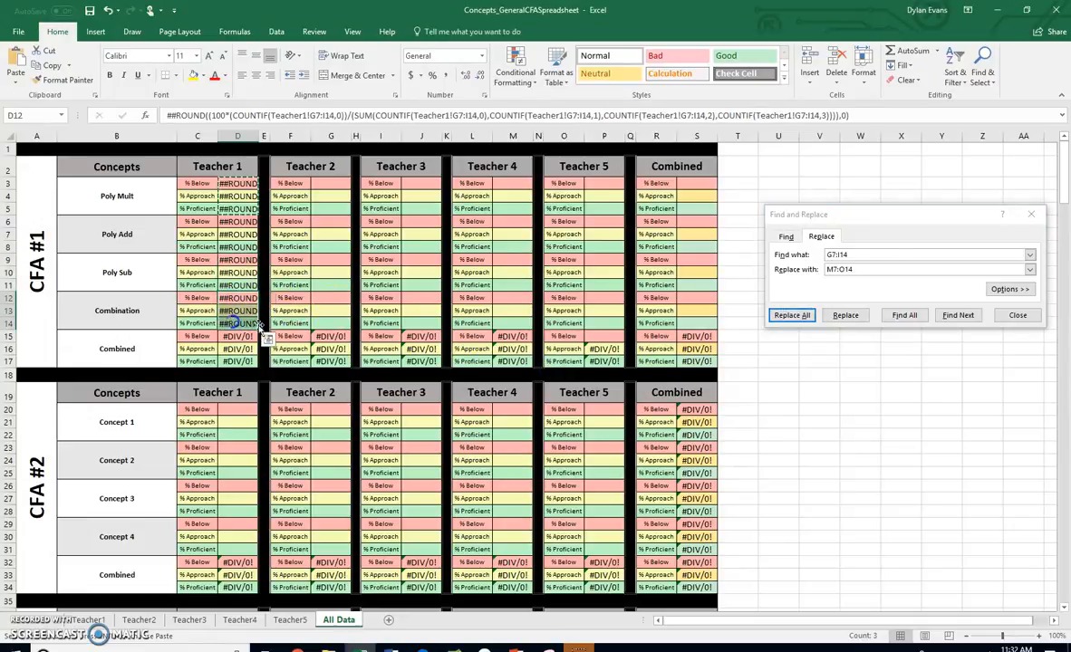
click(994, 221)
click(1017, 315)
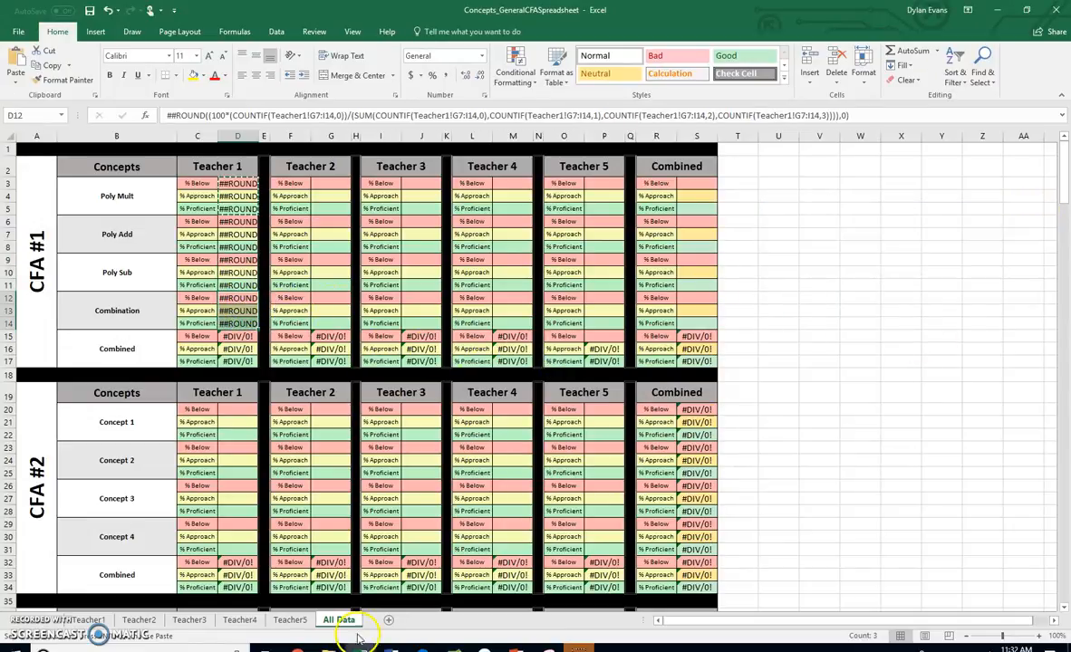
click(89, 620)
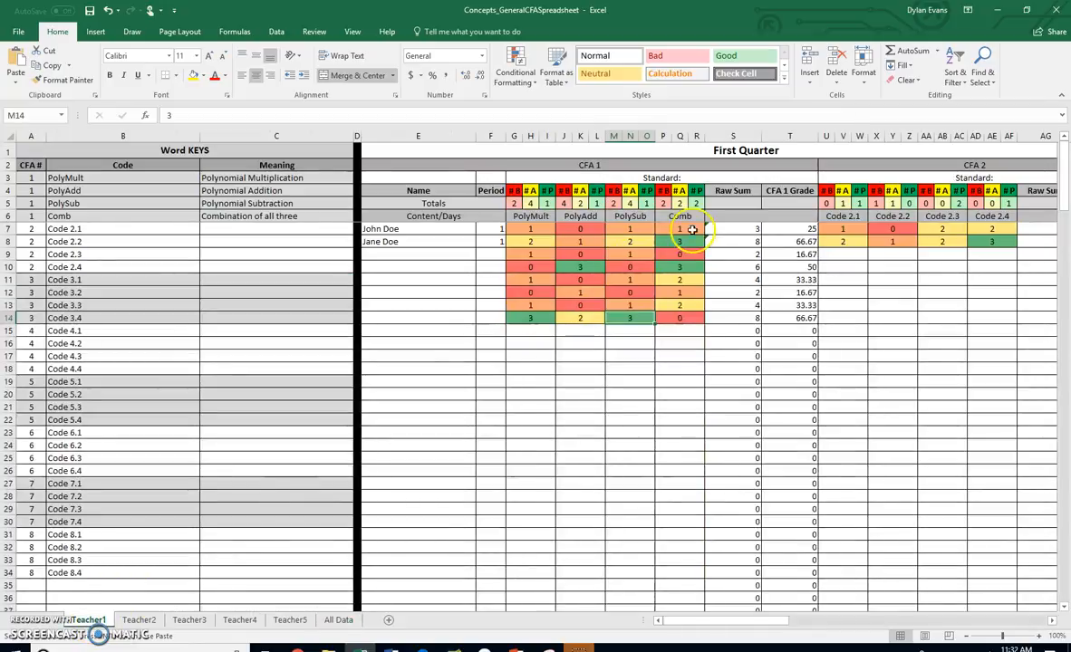
click(665, 137)
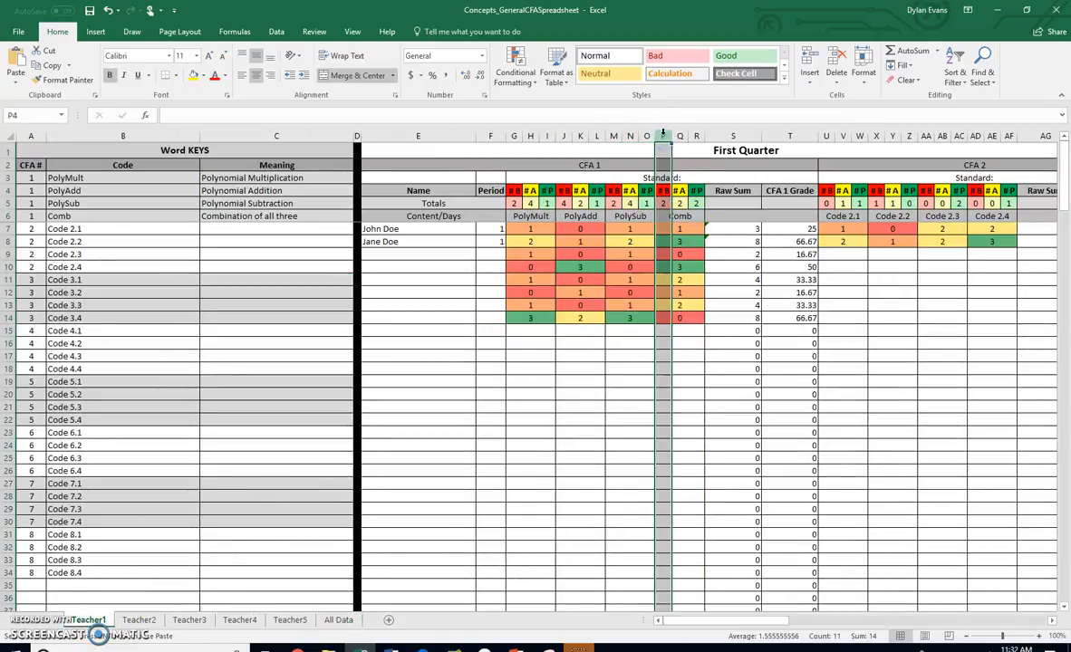
click(679, 230)
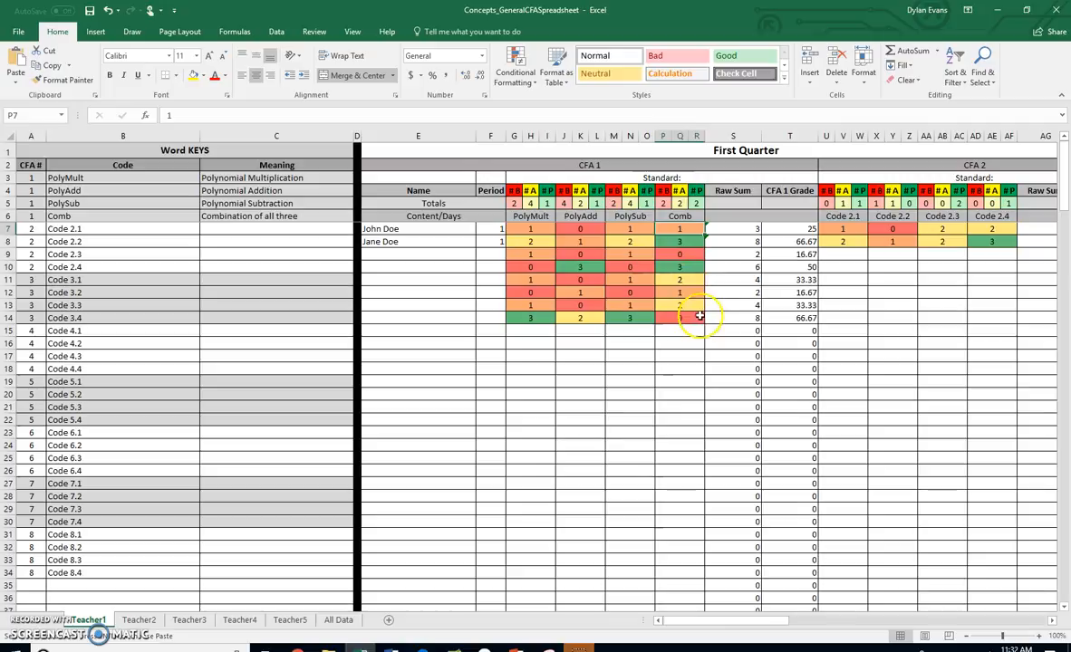
click(340, 620)
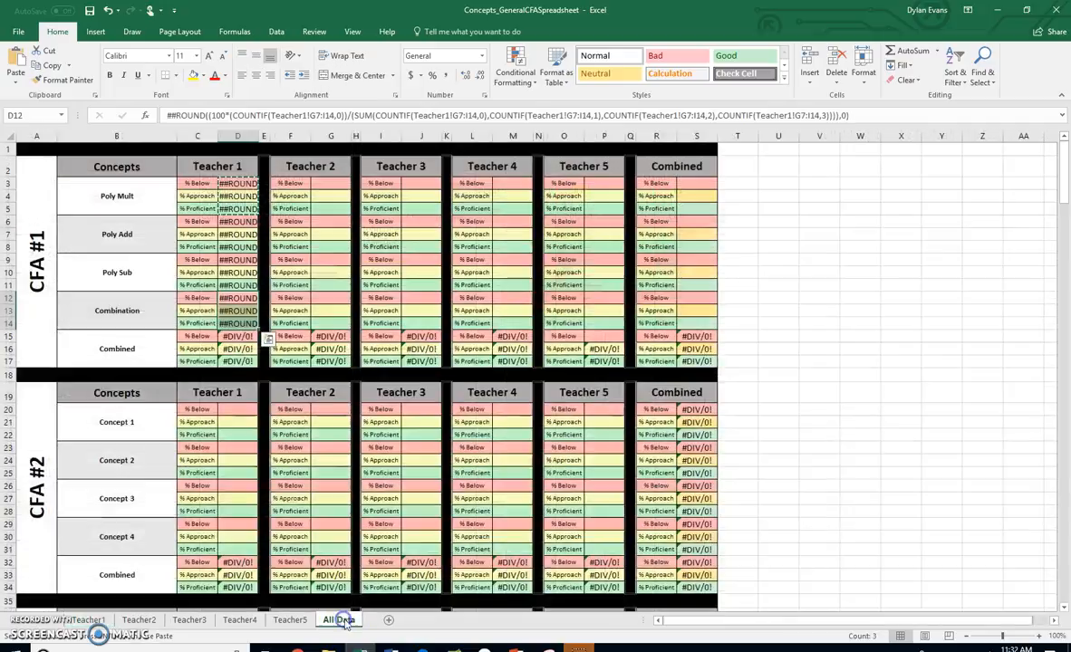
Replace all G7:I14 references with P7:R14 in the Combination cells D12:D14
drag(237, 298, 237, 319)
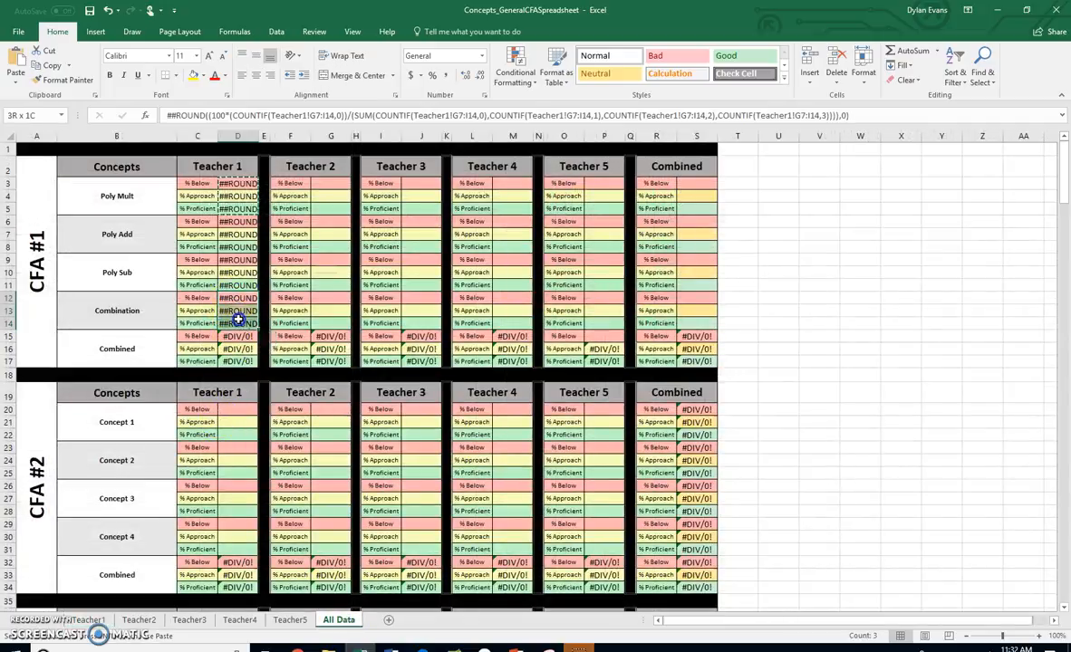
click(983, 76)
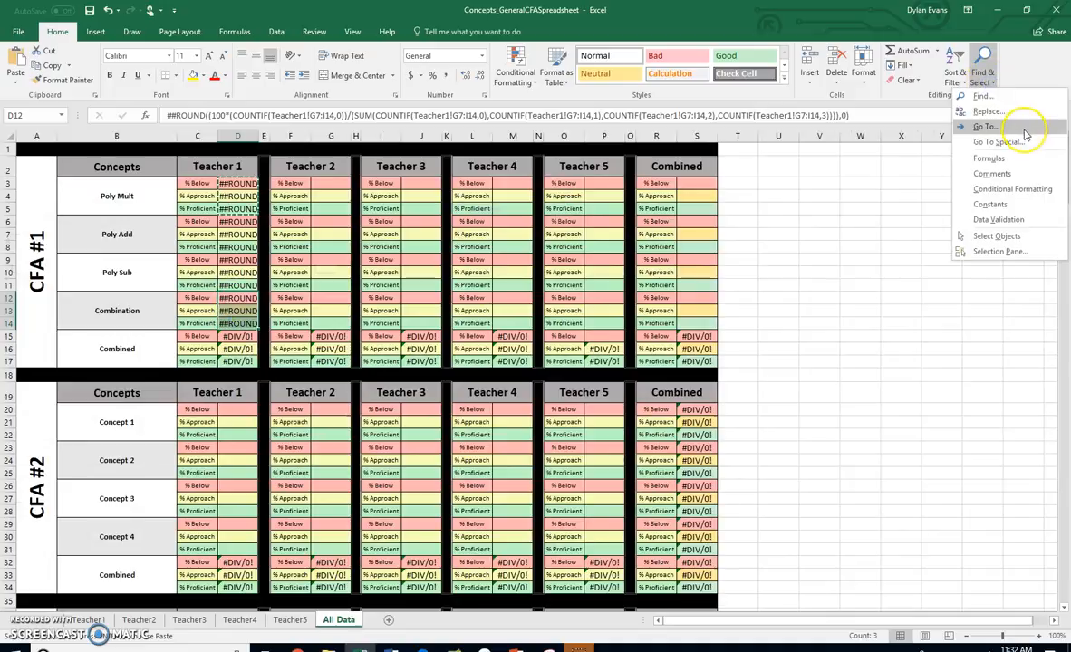
click(987, 101)
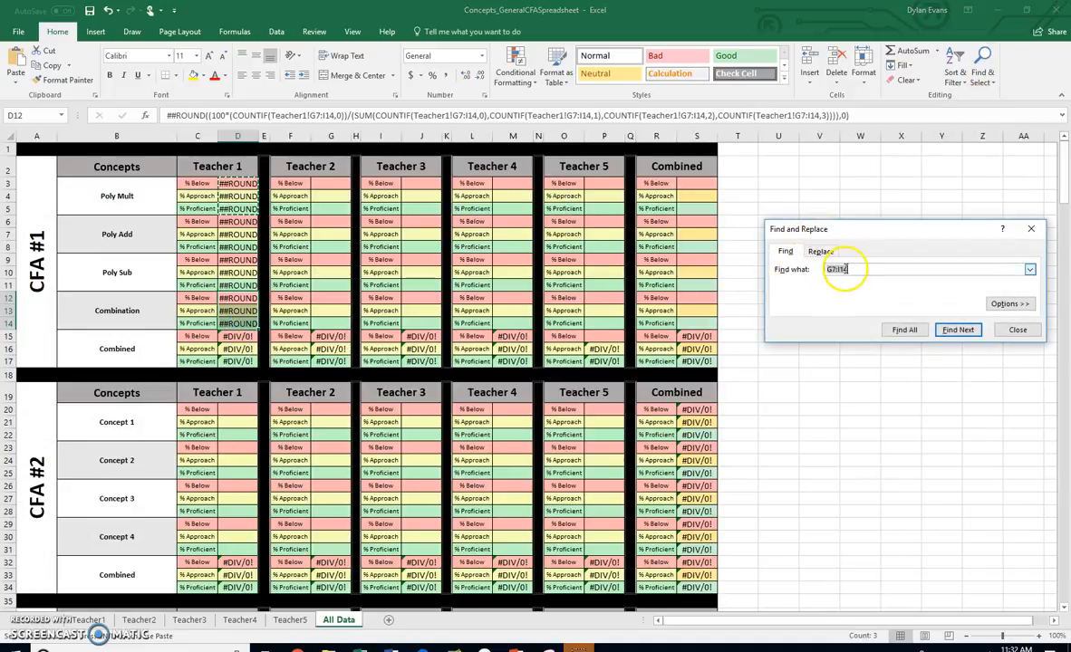
click(820, 252)
double_click(851, 283)
click(834, 284)
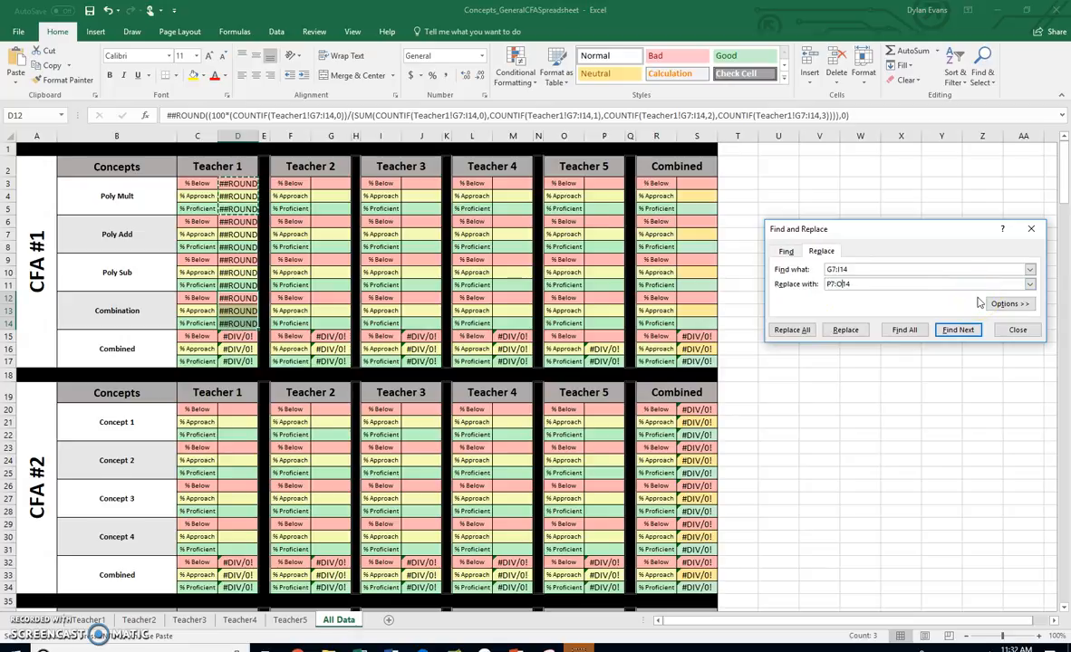
click(791, 330)
click(539, 364)
Turn the Teacher 1 text in D3:D14 into live formulas by replacing every ## with =
drag(238, 184, 226, 322)
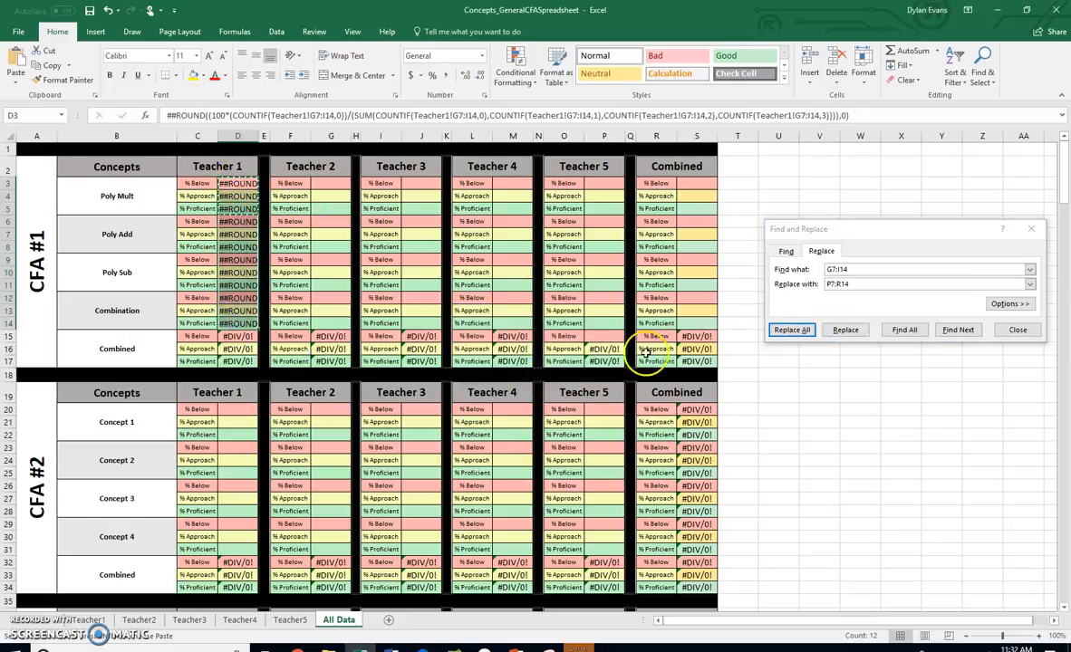
click(859, 268)
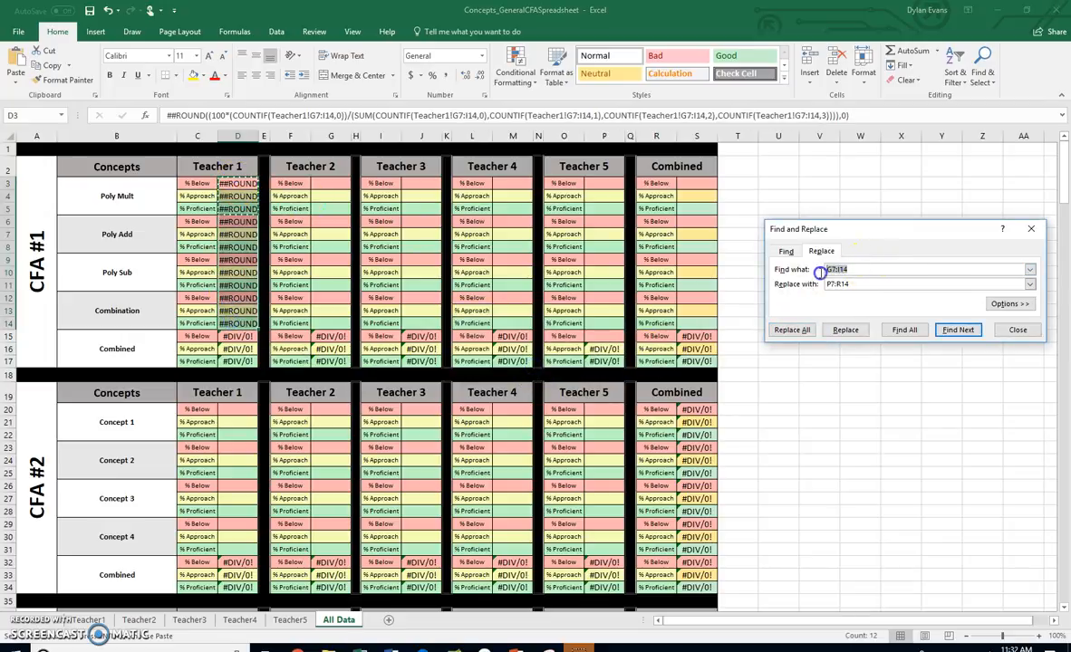
text(##)
drag(865, 280, 820, 285)
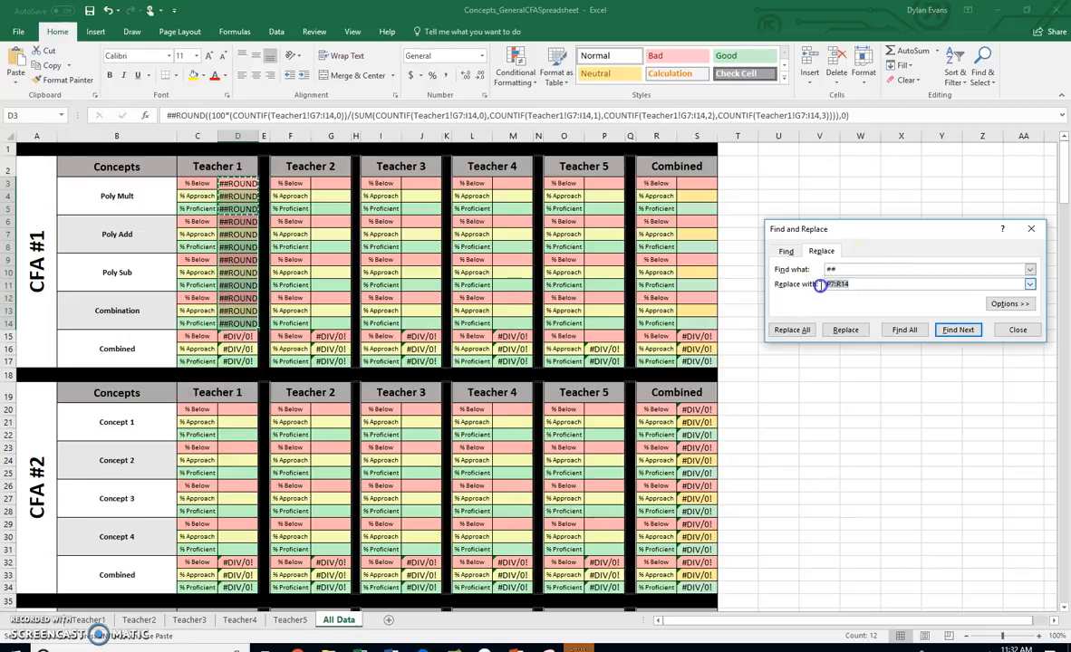
text(=)
click(805, 331)
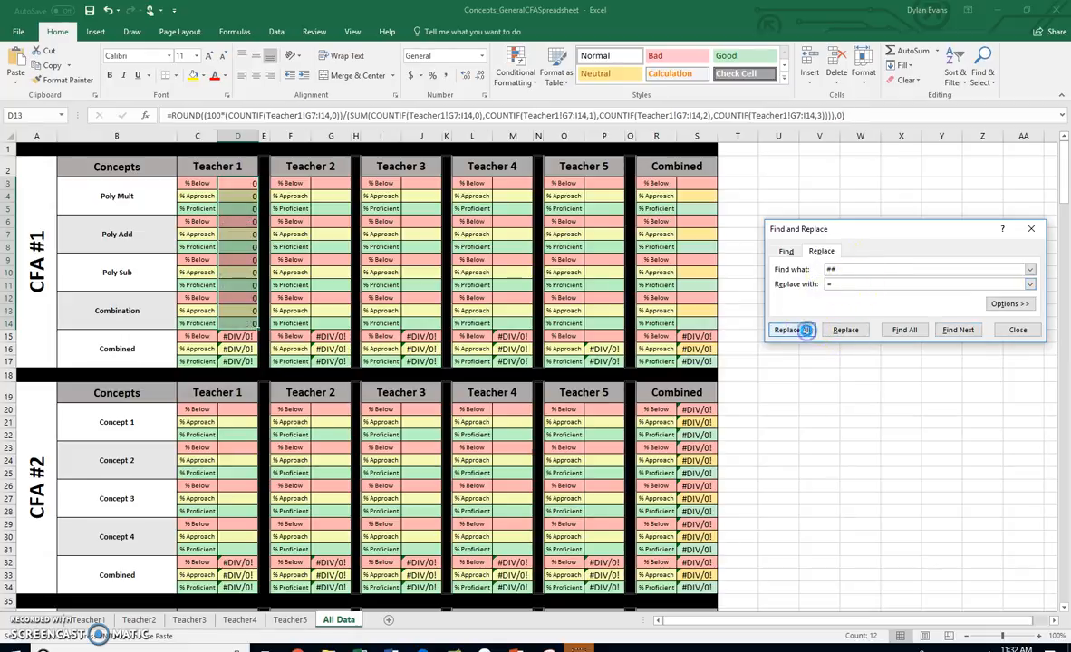
click(539, 363)
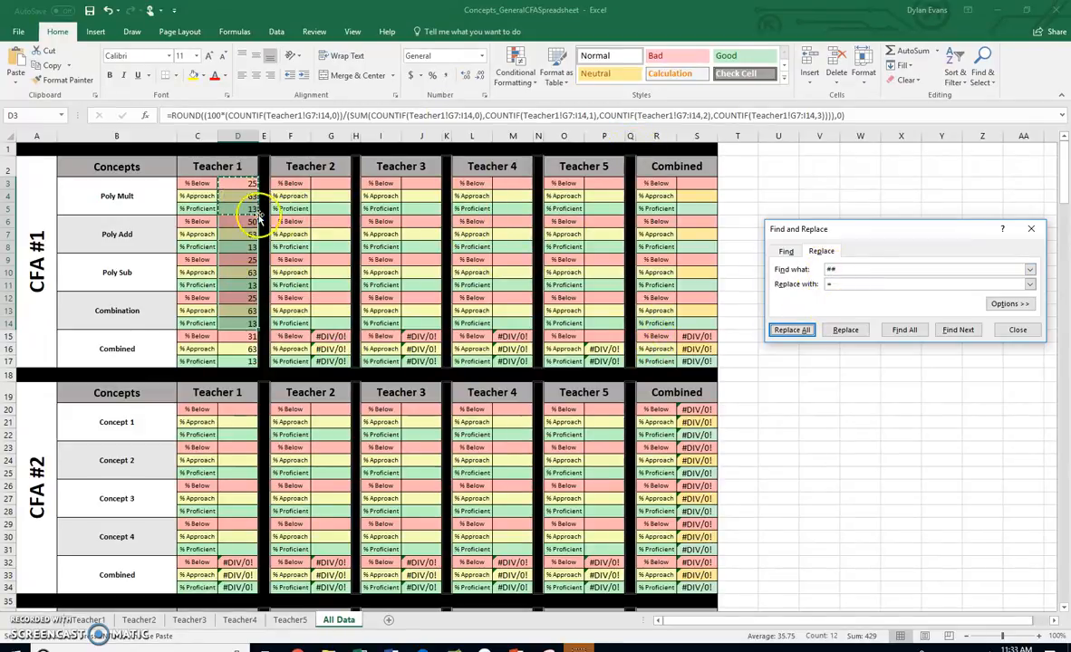
Turn the Teacher 1 formulas in D3:D14 back into text by replacing every = with ##
click(827, 269)
text(=)
click(818, 284)
text(##)
click(790, 330)
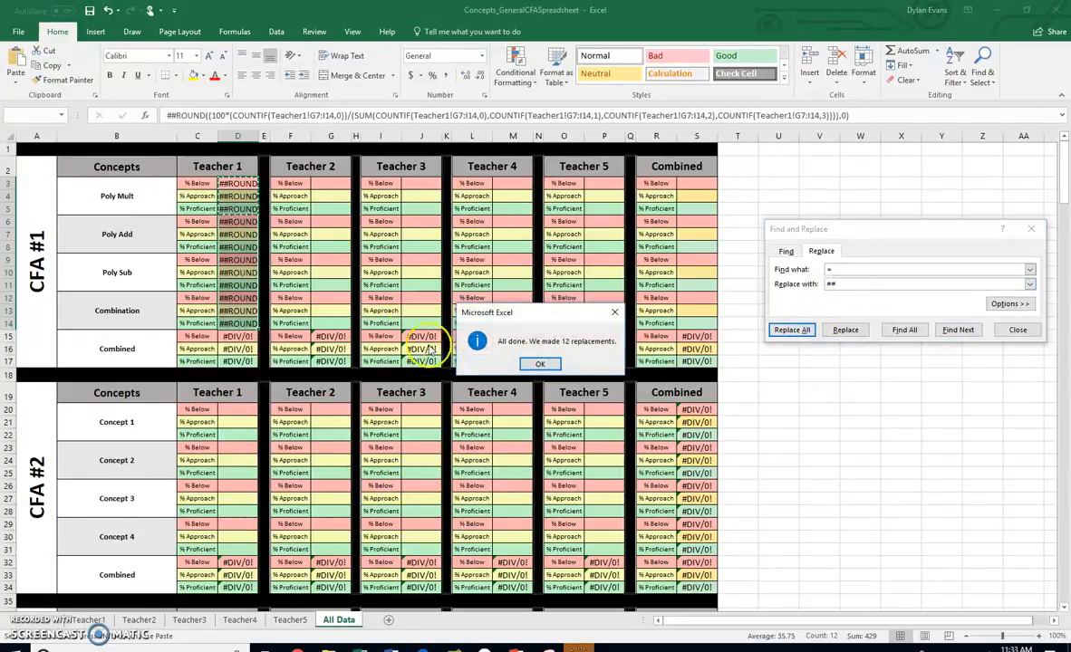
click(539, 364)
Copy the Teacher 1 text formulas in D3:D14 to the Teacher 2 to Teacher 5 columns, starting at G3, J3, M3 and P3
drag(239, 184, 238, 303)
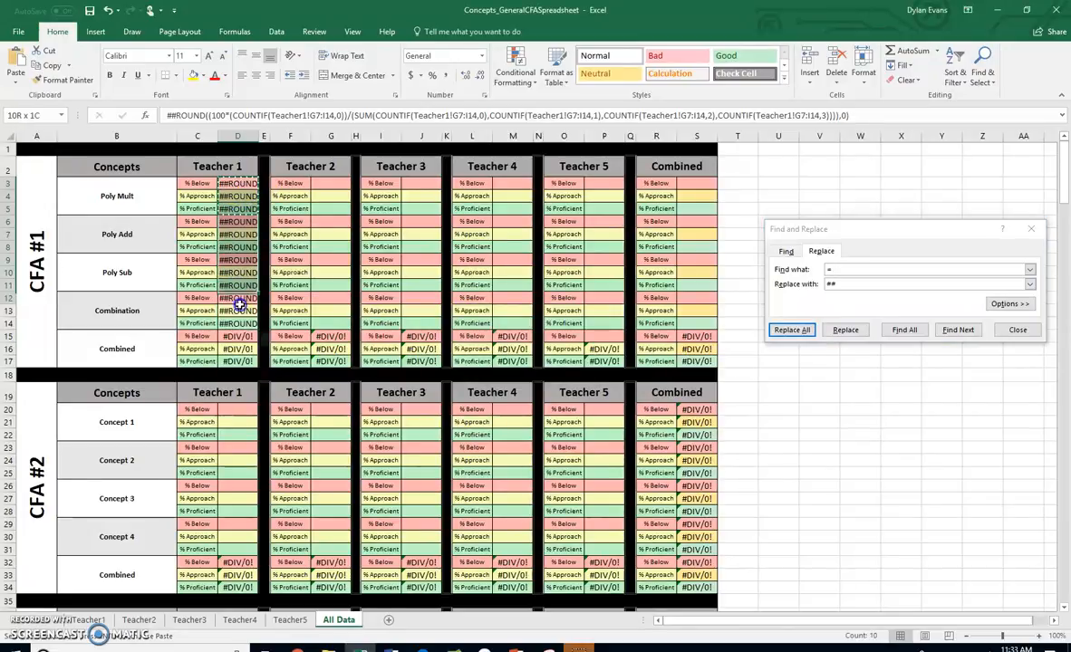
click(332, 190)
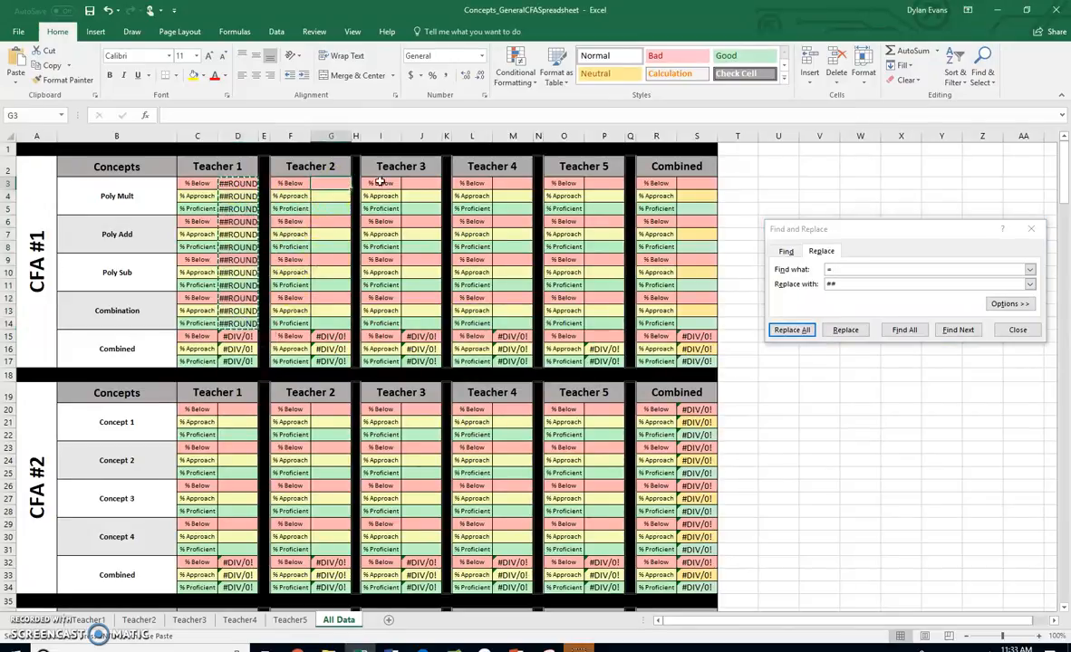
key(ctrl+v)
click(426, 183)
key(ctrl+v)
click(512, 183)
key(ctrl+v)
click(611, 185)
key(ctrl+v)
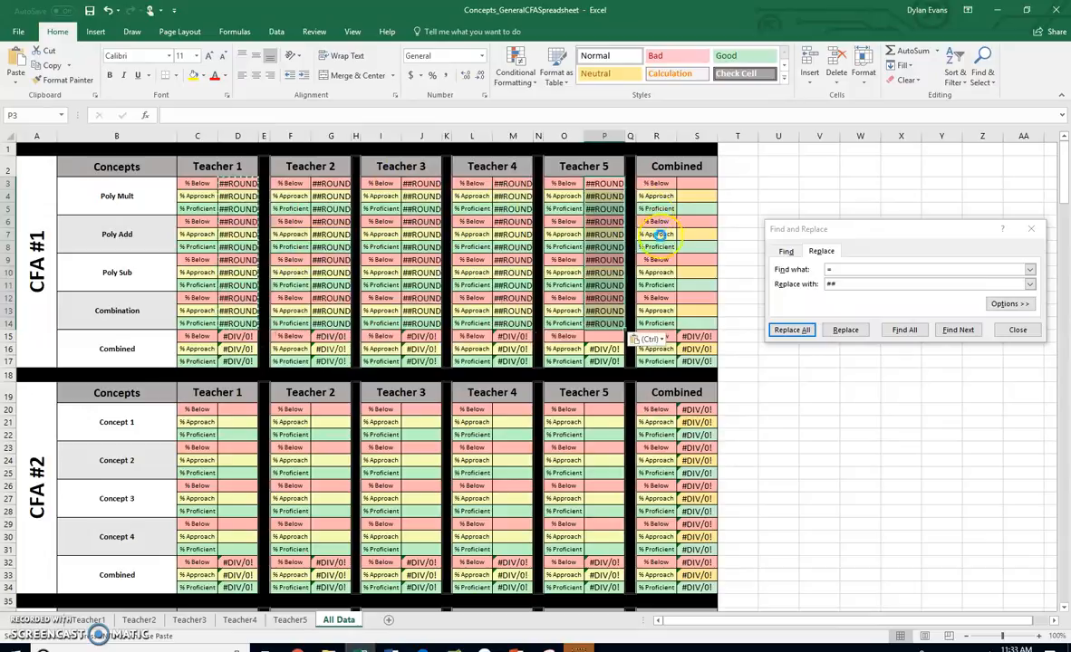
Inspect the sheet and range references in the copied Teacher 2 formulas for Poly Mult, Poly Add and Poly Sub
click(332, 183)
drag(332, 183, 332, 319)
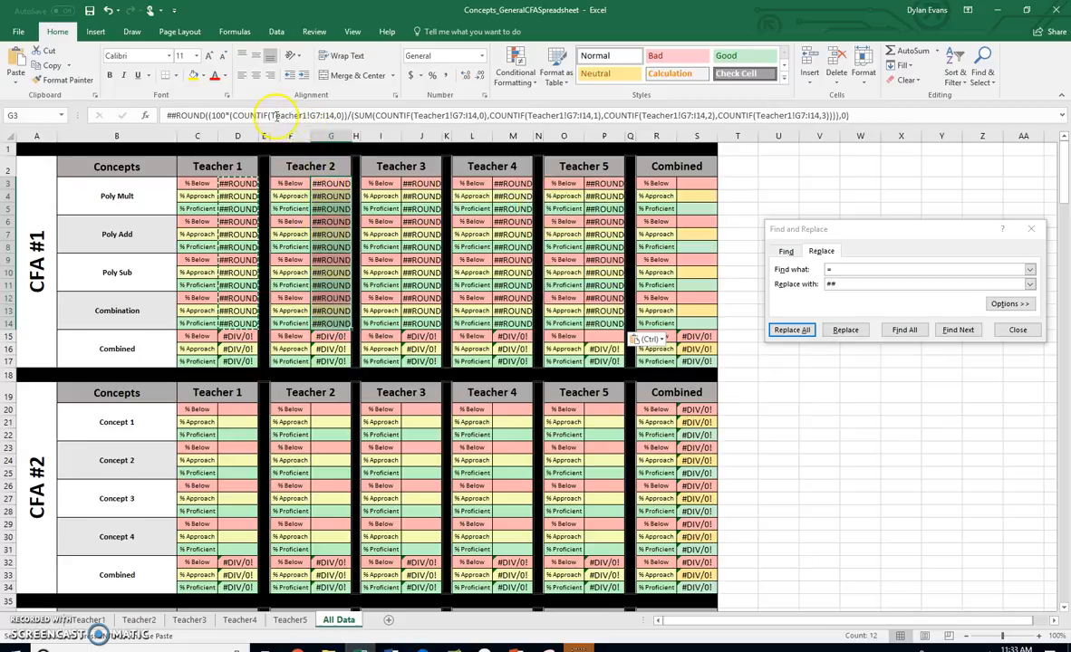
click(332, 209)
click(334, 235)
click(336, 260)
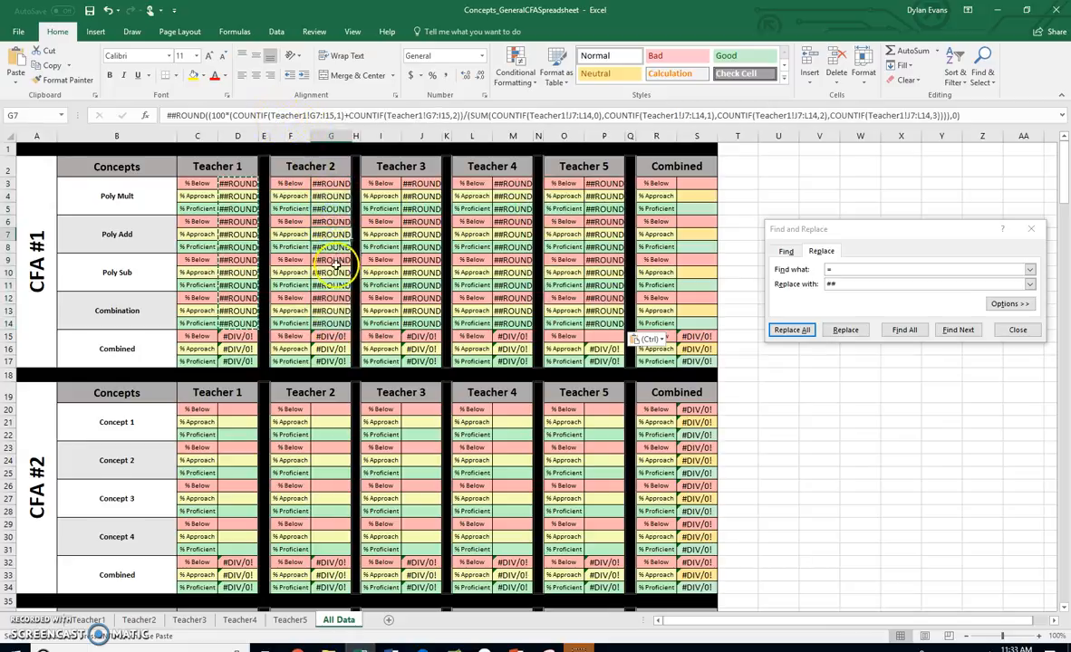
Review which columns hold the PolyMult, PolyAdd and PolySub scores on the Teacher1 sheet, closing Find and Replace
click(84, 621)
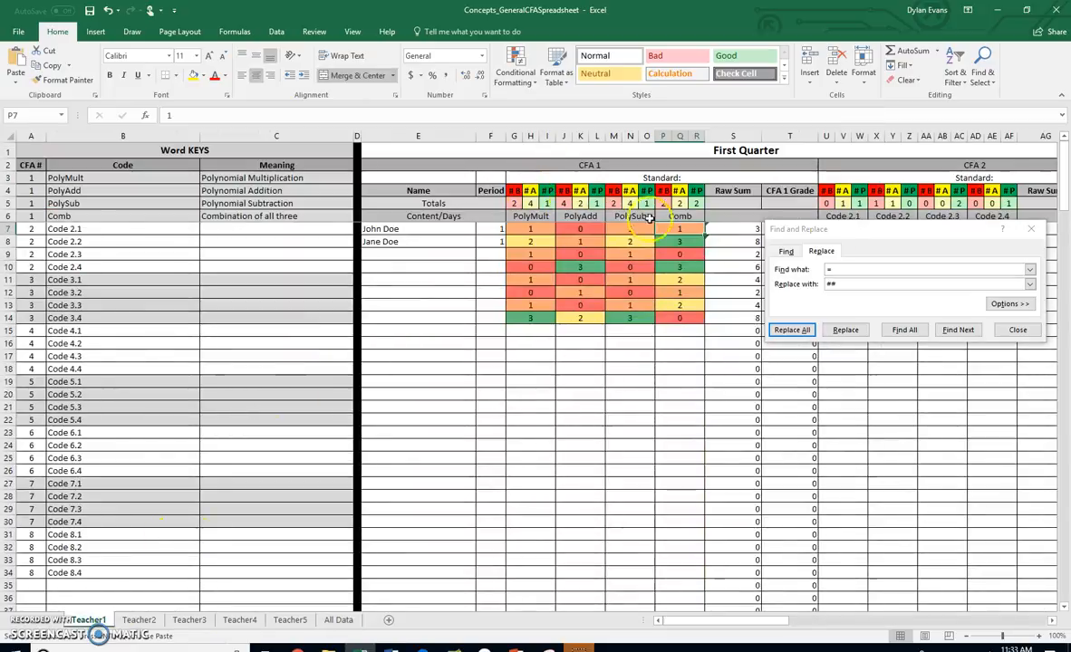
click(1030, 229)
click(538, 214)
click(578, 214)
click(625, 216)
drag(513, 136, 571, 136)
click(598, 135)
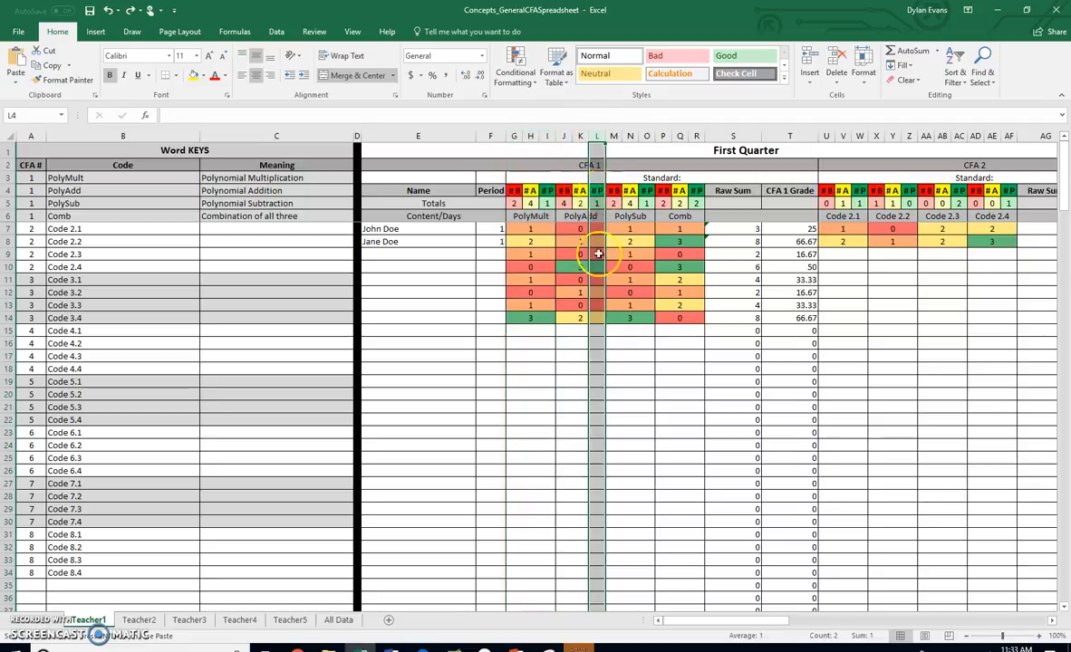
Compare the Teacher2 sheet's CFA 1 column layout with the Teacher1 sheet and return to All Data
click(138, 619)
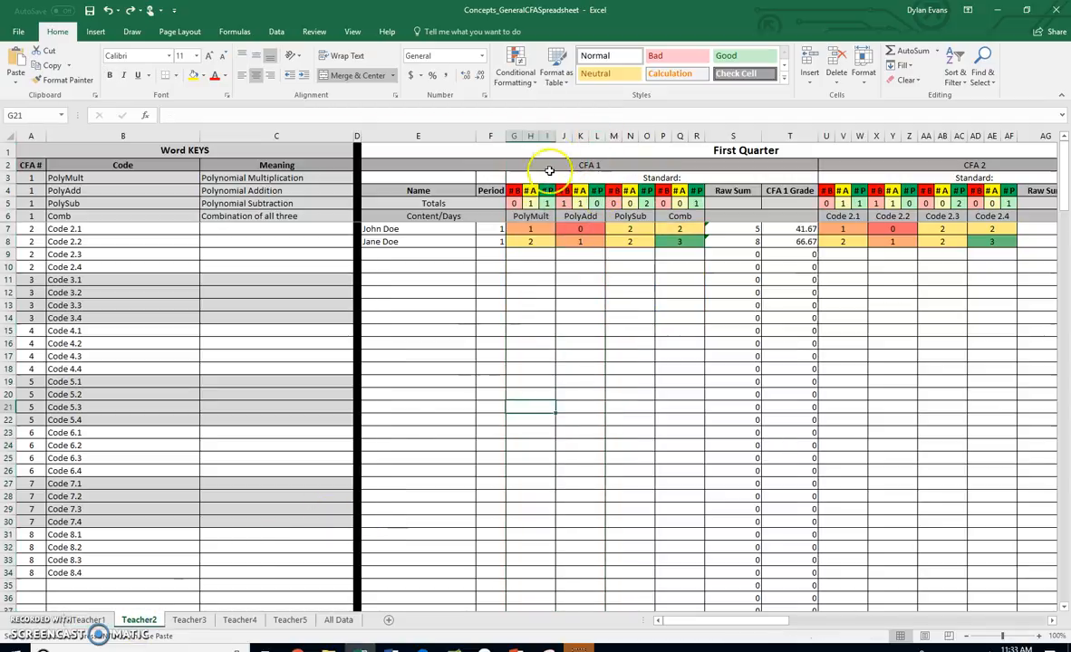
click(563, 136)
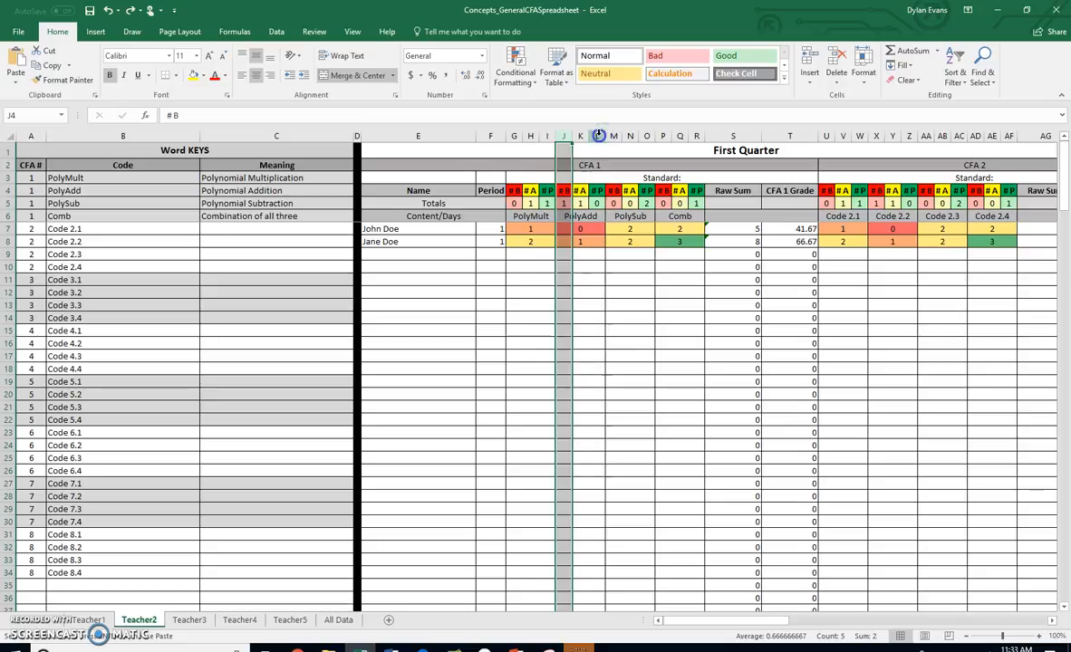
click(613, 136)
click(132, 623)
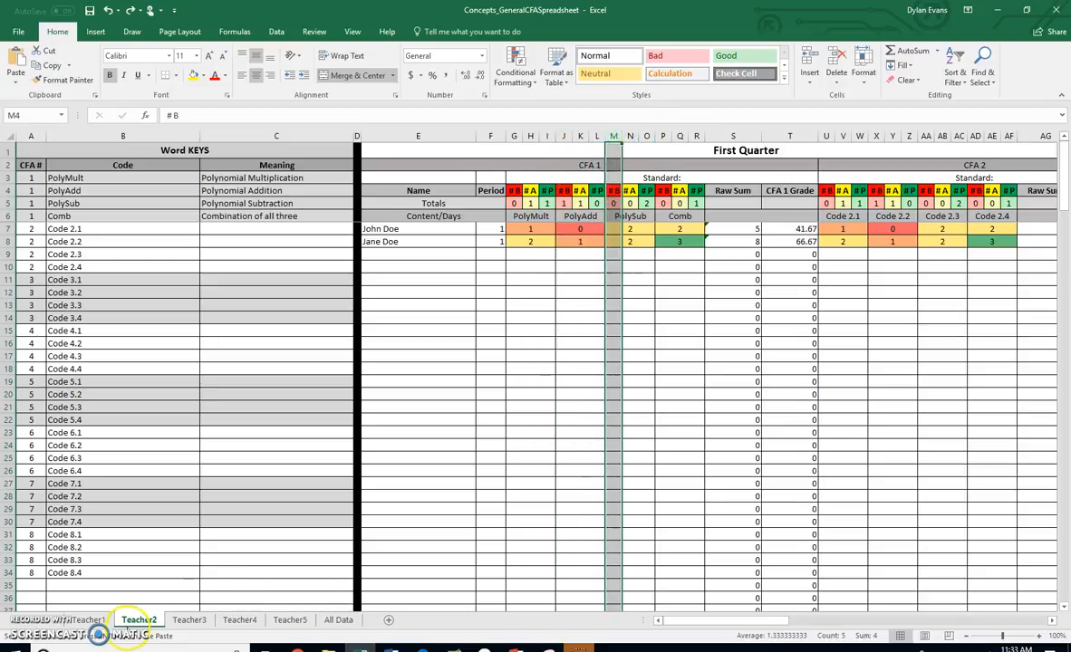
click(97, 623)
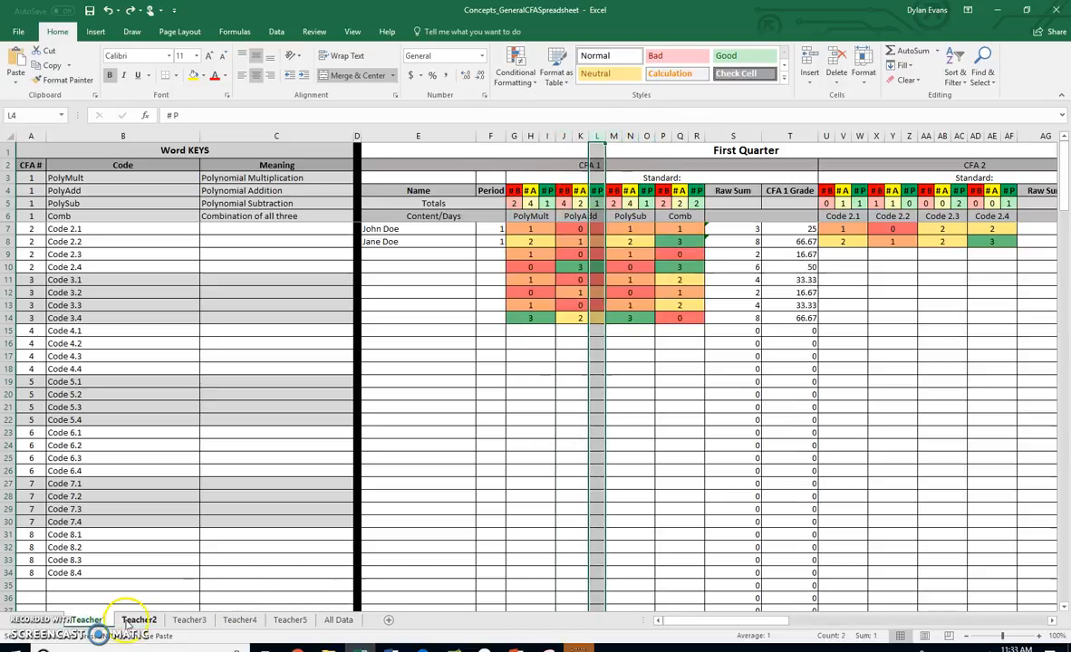
click(130, 622)
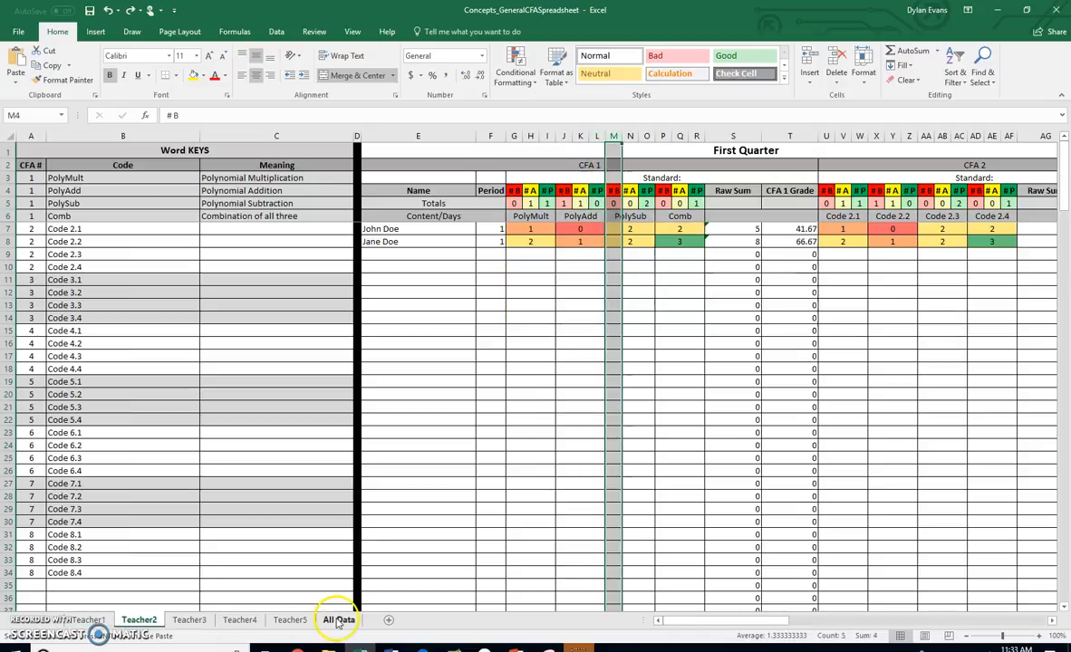
click(338, 621)
Replace all Teacher1 references with Teacher2 in the CFA #1 Teacher 2 cells G3:G14
click(340, 184)
drag(339, 184, 341, 322)
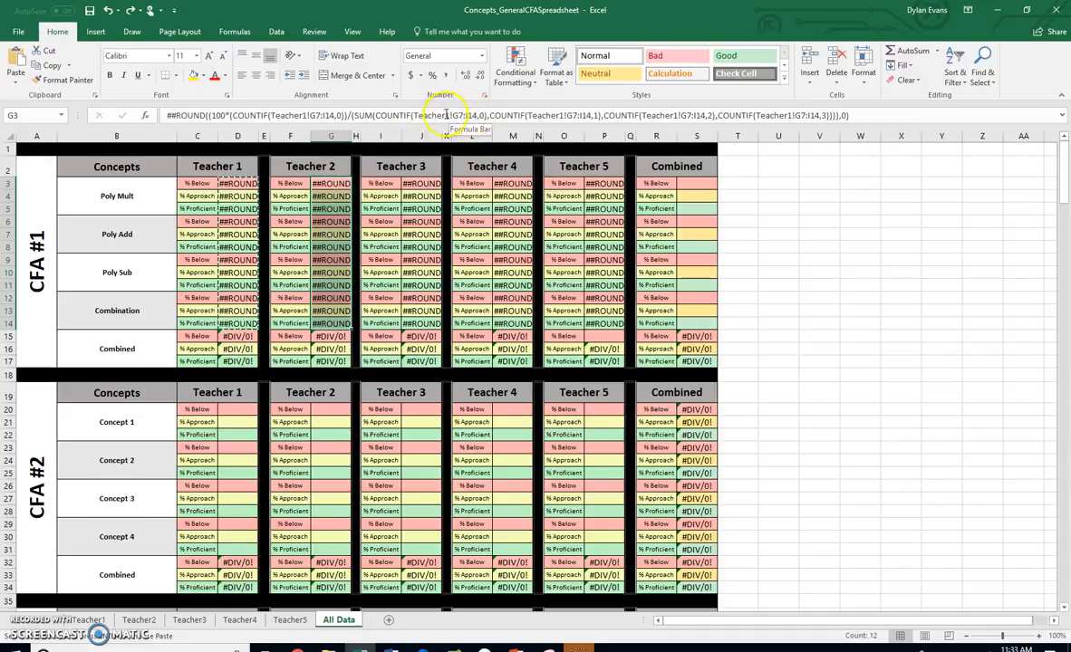
click(982, 76)
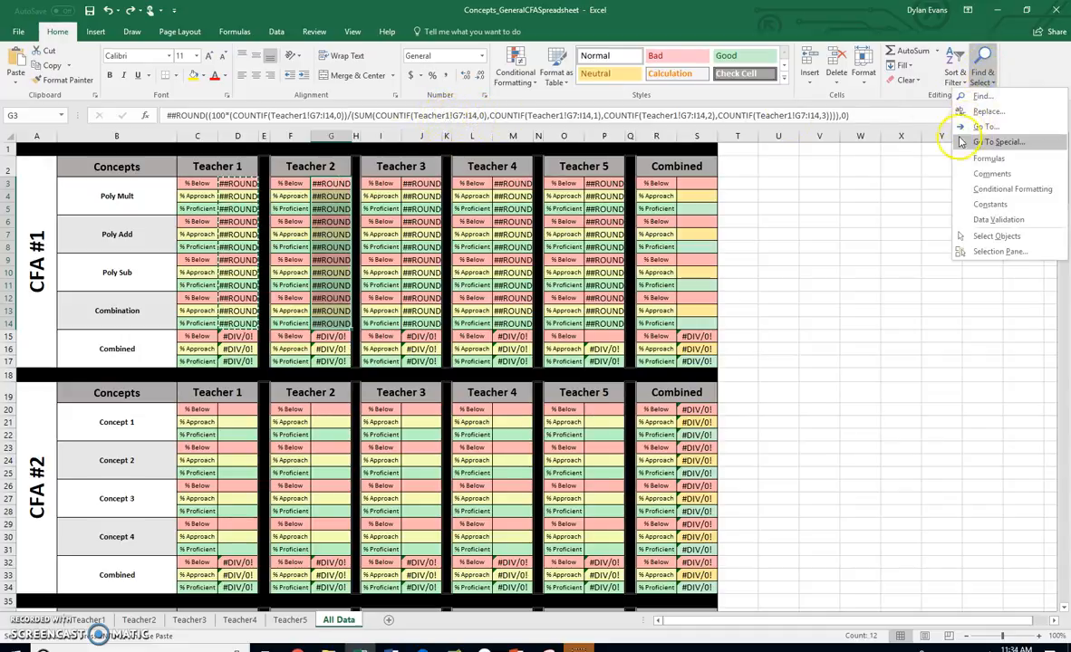
click(988, 113)
click(847, 283)
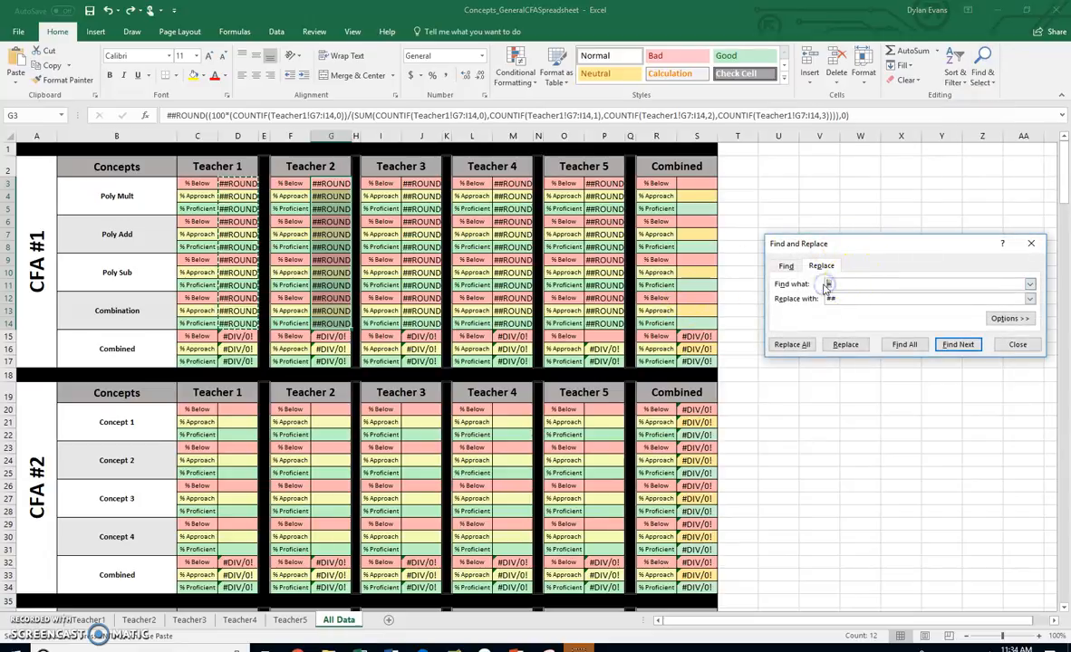
click(863, 298)
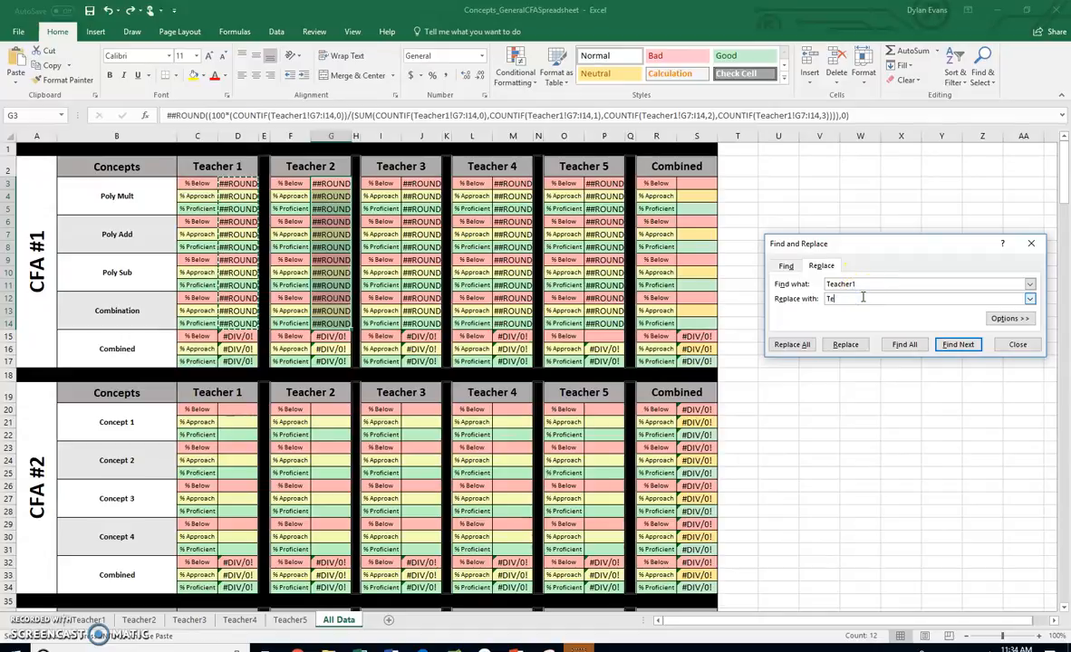
click(794, 344)
click(540, 363)
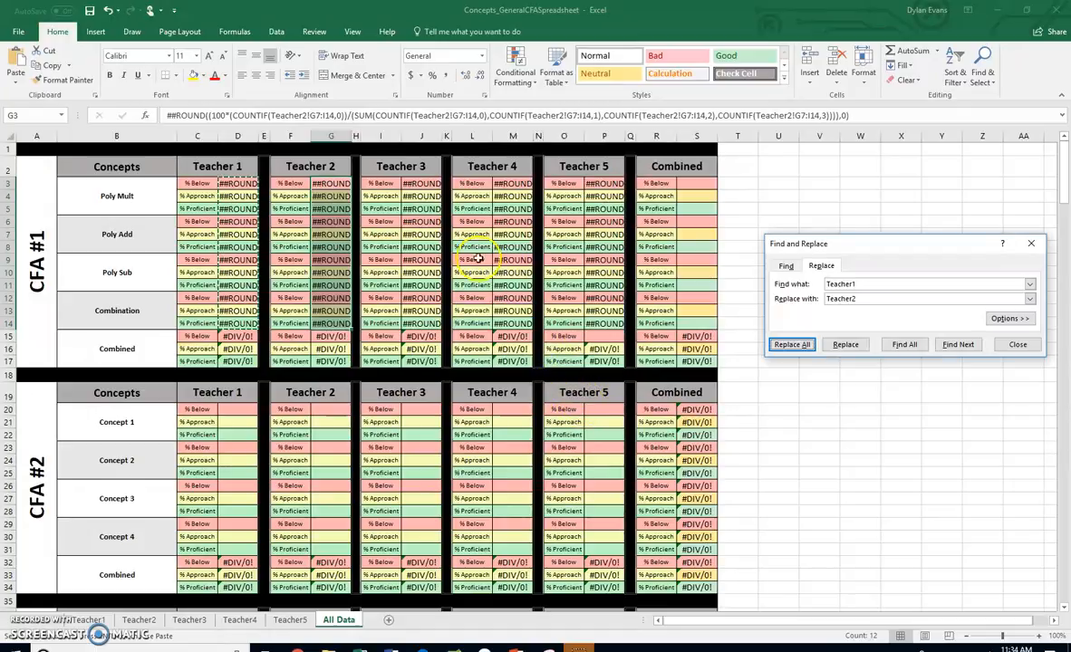
Replace all Teacher1 references with Teacher3 in the CFA #1 Teacher 3 cells J3:J14
drag(421, 183, 425, 318)
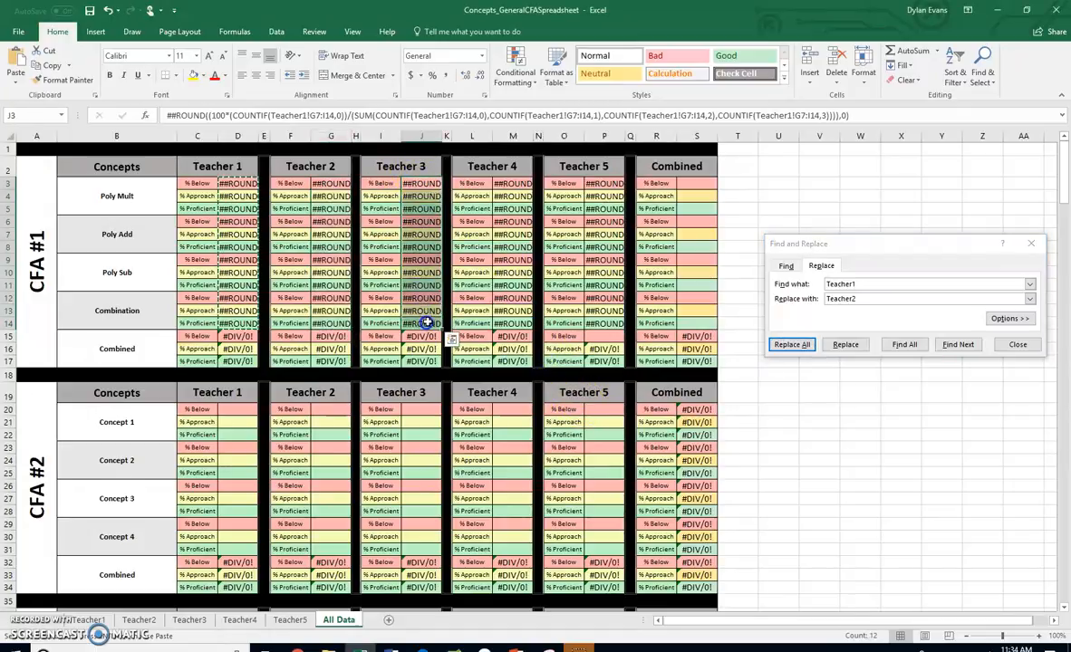
click(857, 299)
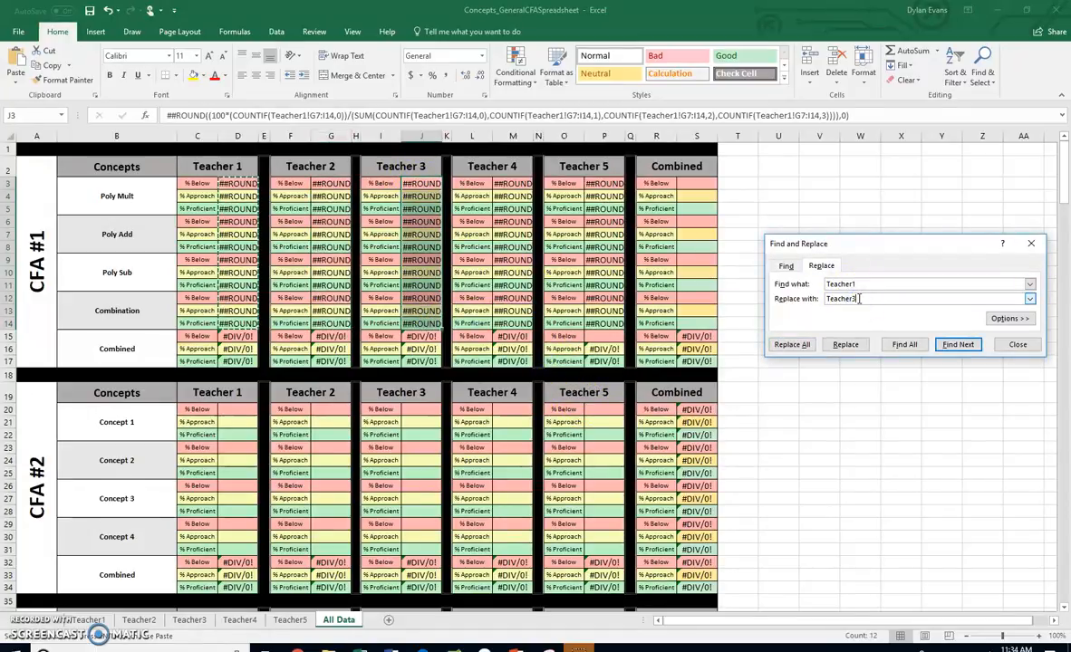
click(791, 345)
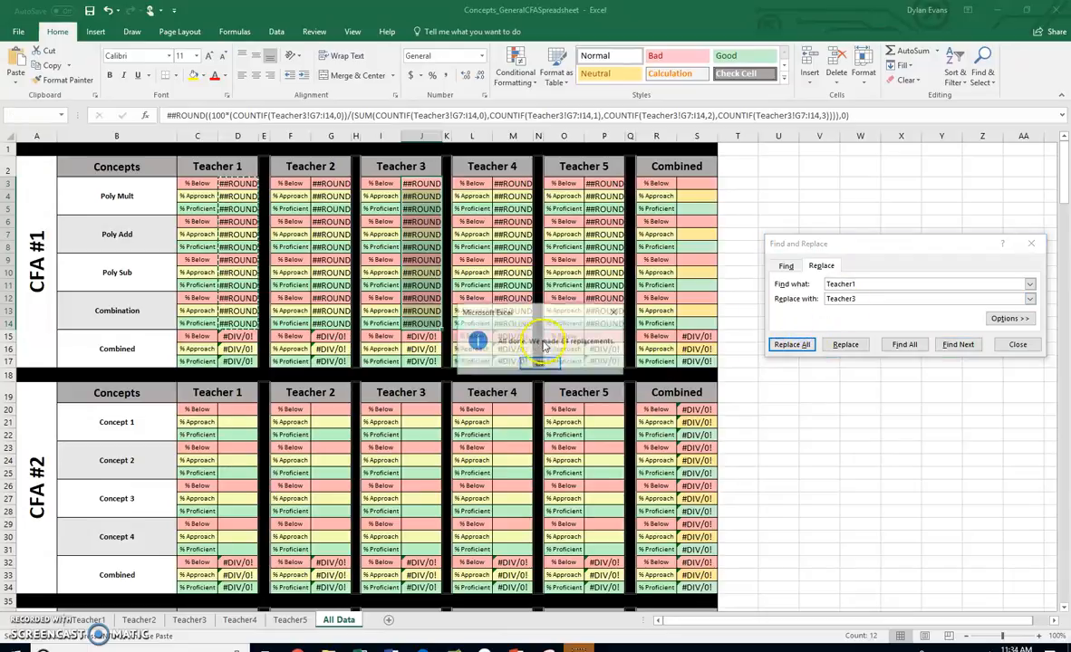
click(540, 360)
Replace all Teacher1 references with Teacher4 in the CFA #1 Teacher 4 cells M3:M14
click(510, 182)
drag(511, 182, 512, 322)
click(869, 299)
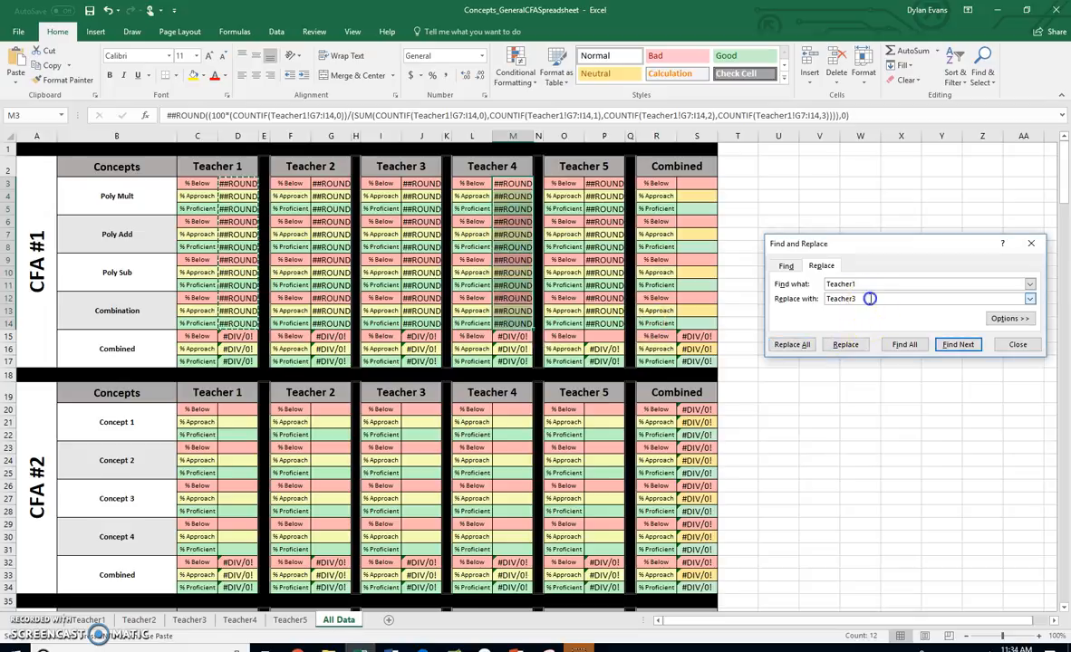
click(790, 344)
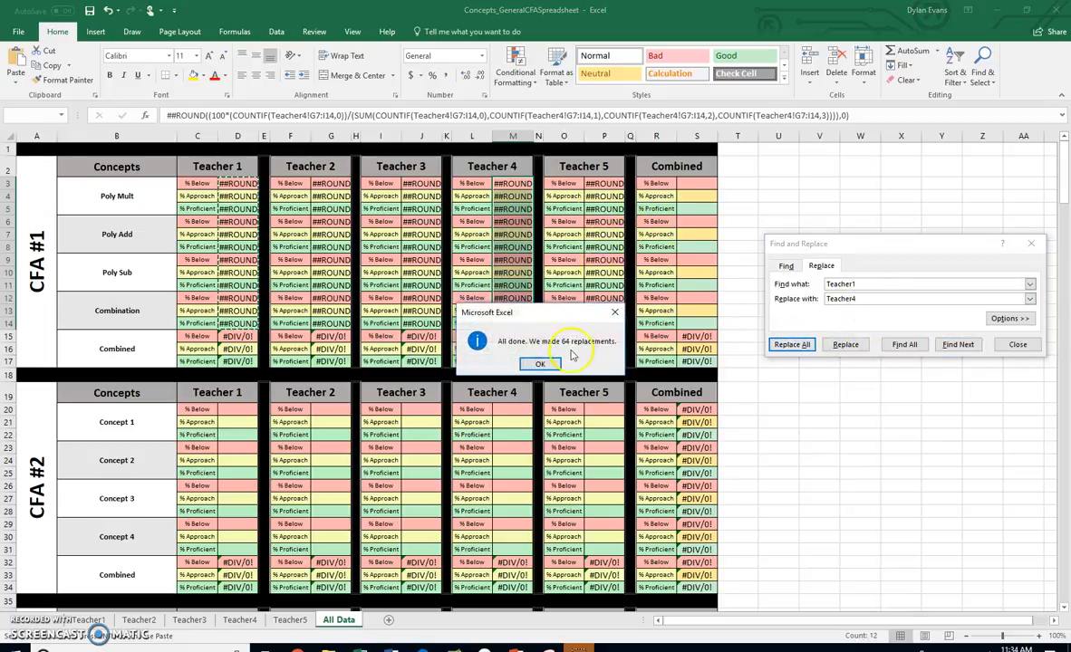
click(563, 363)
Replace all Teacher1 references with Teacher5 in the CFA #1 Teacher 5 cells P3:P14
drag(600, 183, 612, 325)
double_click(864, 298)
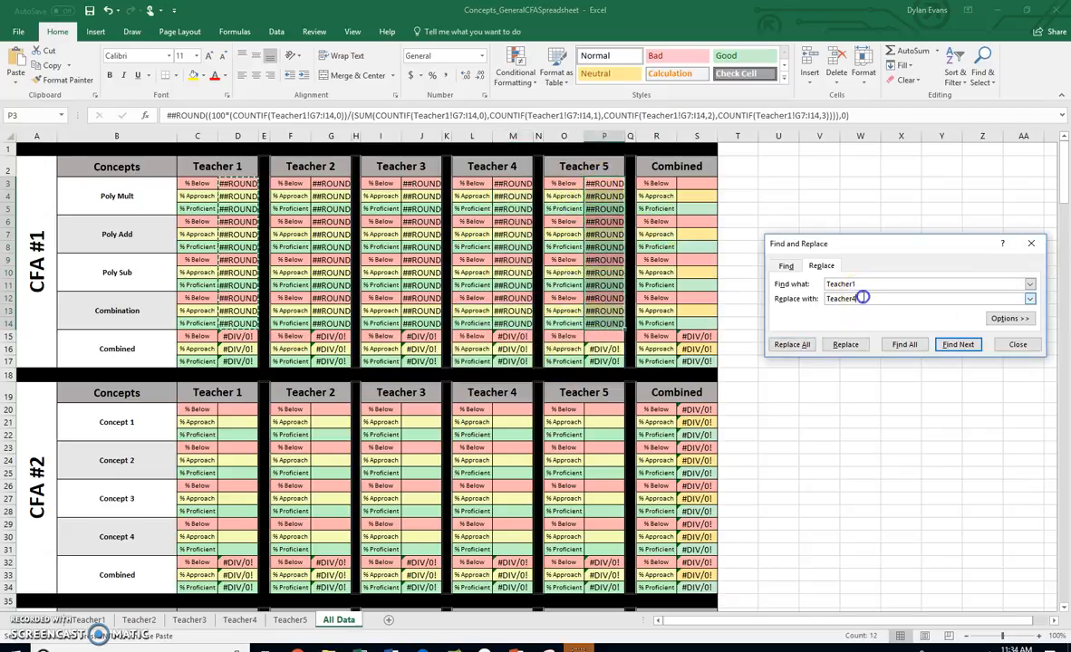
click(789, 344)
click(540, 365)
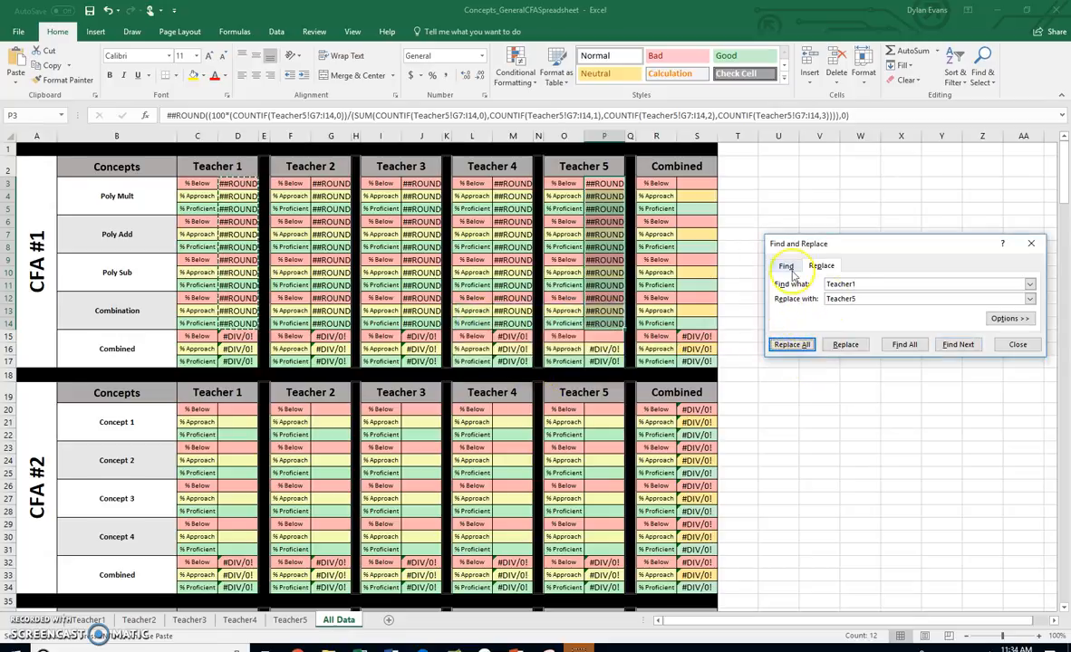
Turn the Teacher 5 text in P3:P14 into live formulas by replacing every ## with =
drag(863, 282, 817, 286)
text(##)
drag(879, 300, 811, 298)
text(=)
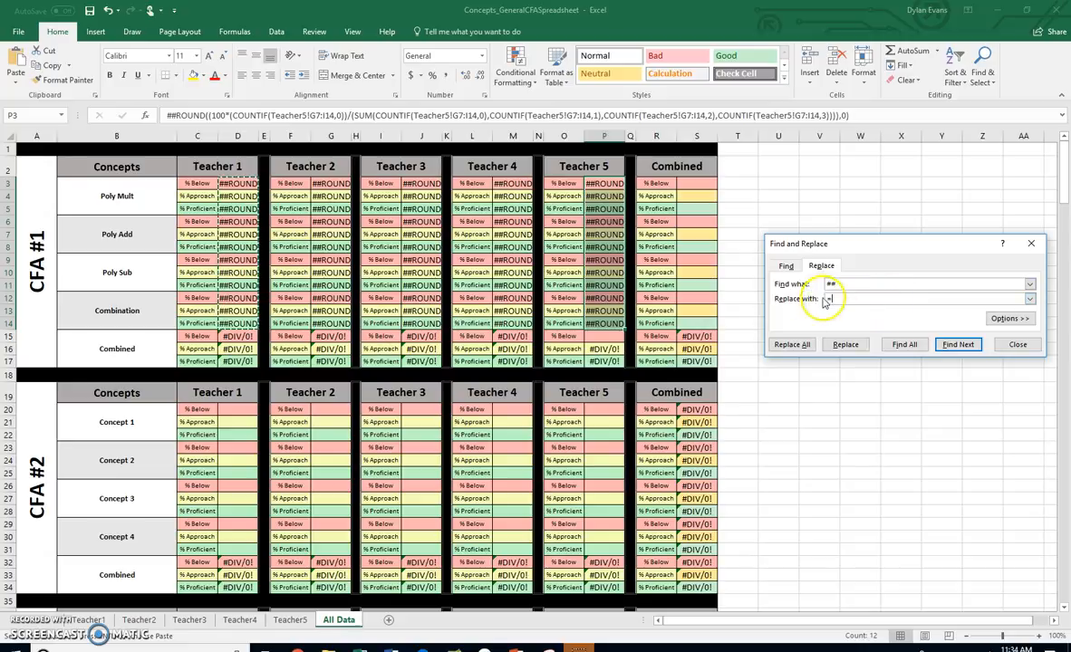
click(793, 344)
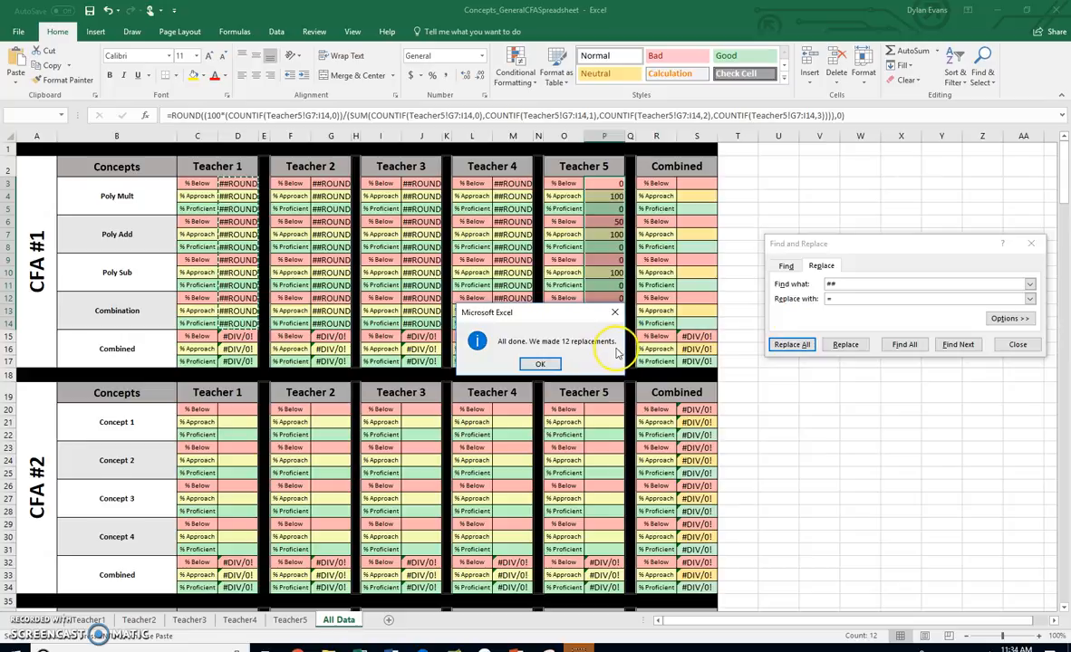
key(Return)
Replace every ## with = in the CFA #1 Teacher 4 cells M3:M14 and Teacher 3 cells J3:J14
drag(512, 184, 509, 324)
click(790, 345)
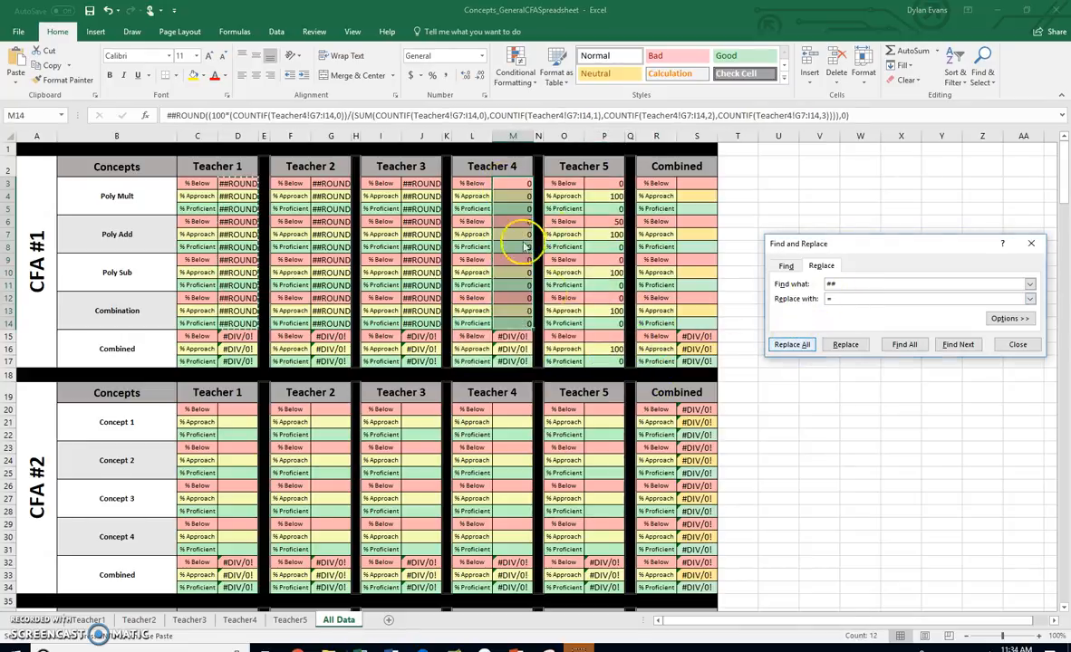
click(540, 333)
drag(421, 184, 430, 326)
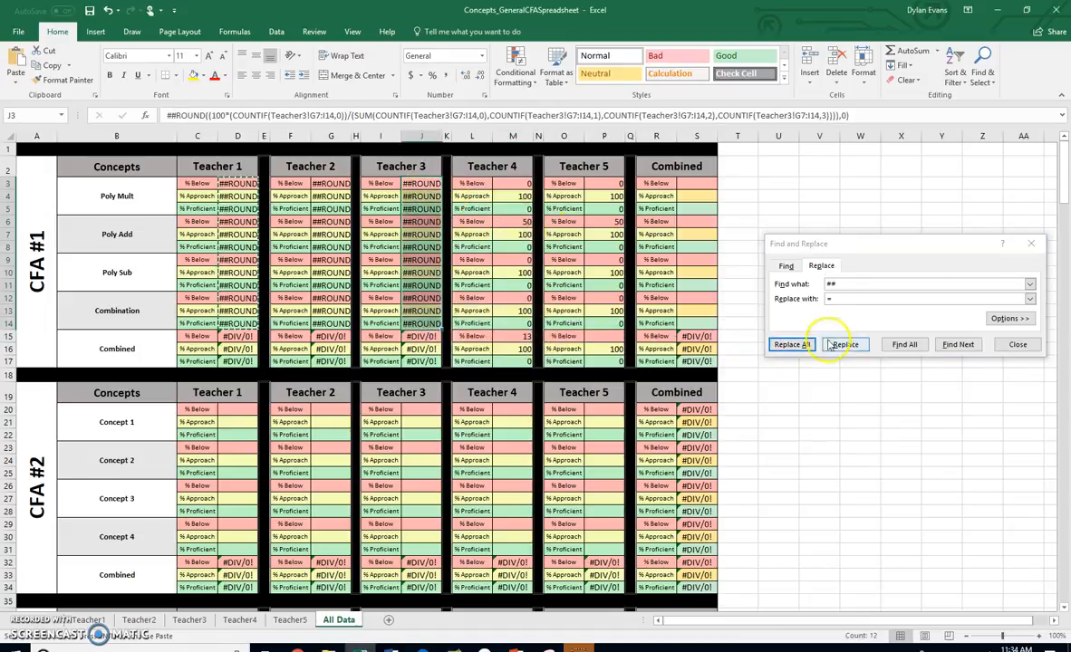
click(790, 346)
key(Return)
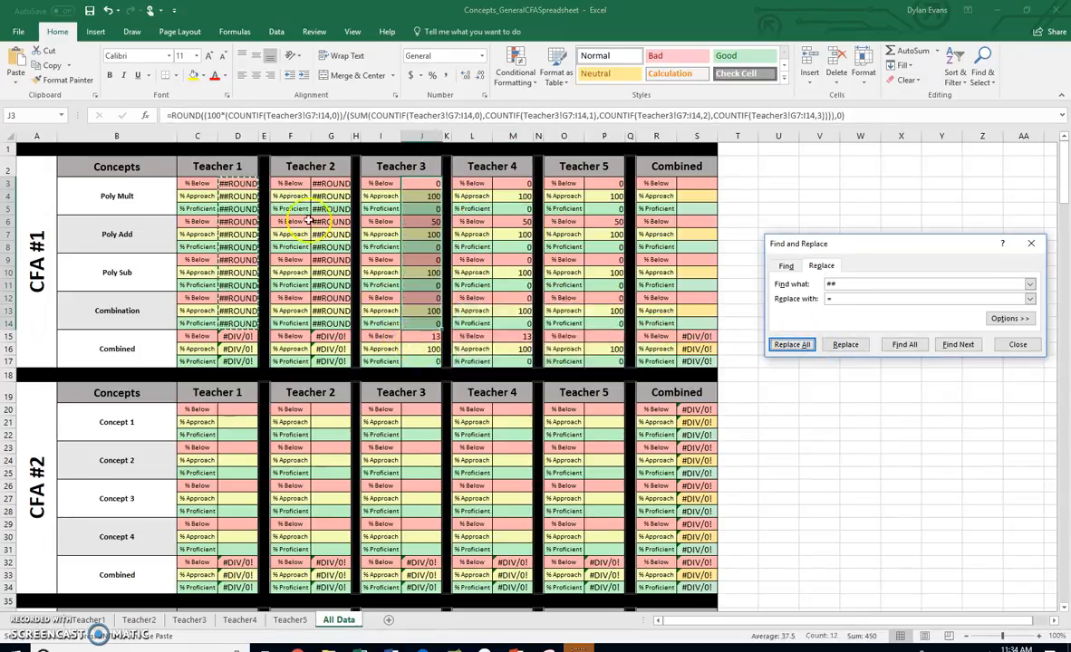
Replace every ## with = in the CFA #1 Teacher 2 cells G3:G14 and Teacher 1 cells D3:D14, and close Find and Replace
drag(331, 184, 333, 321)
click(791, 345)
key(Return)
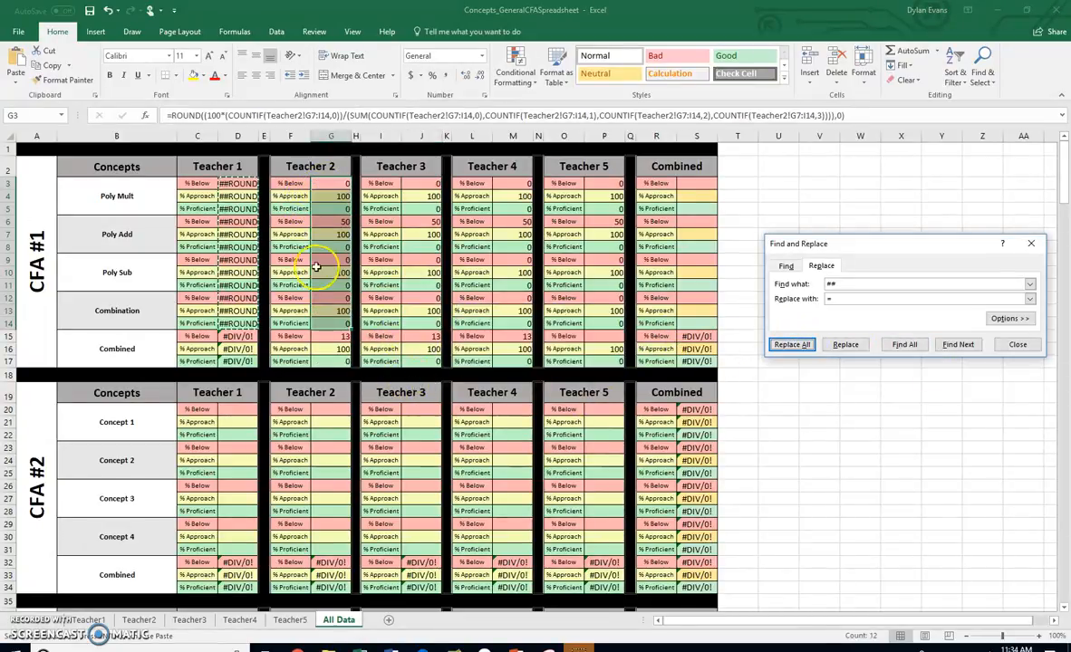
drag(239, 185, 236, 319)
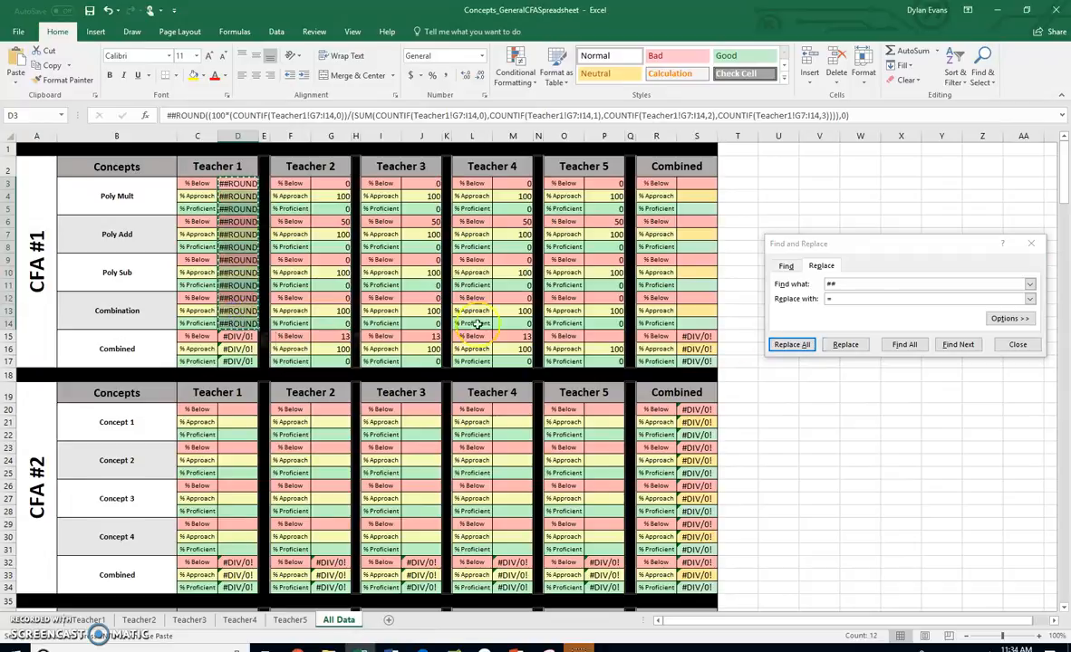
click(793, 346)
key(Return)
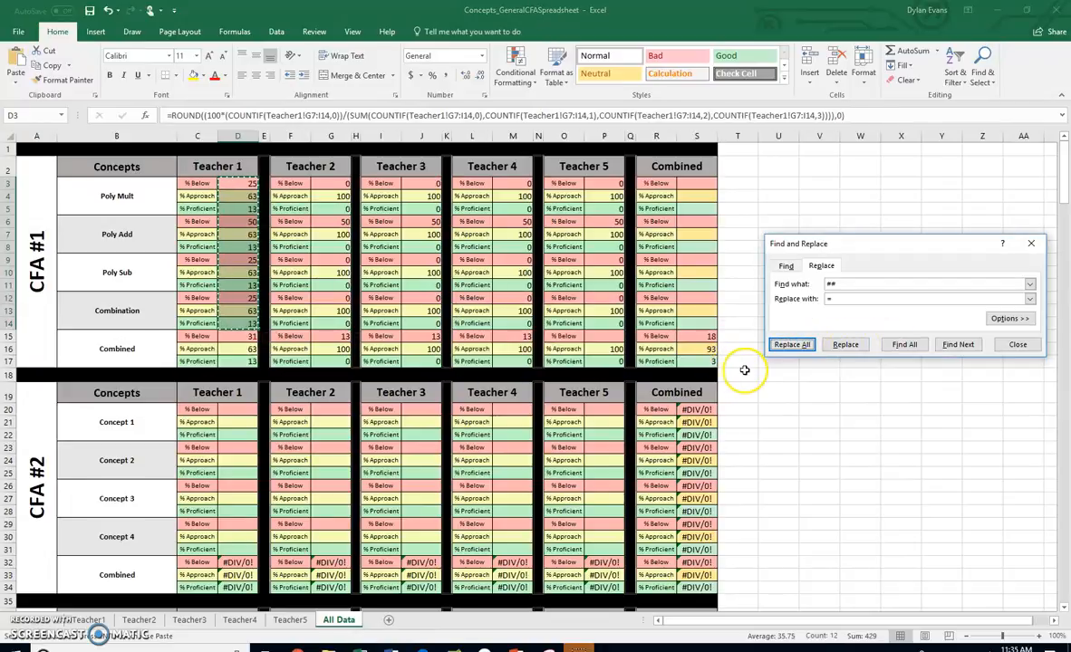
click(1034, 245)
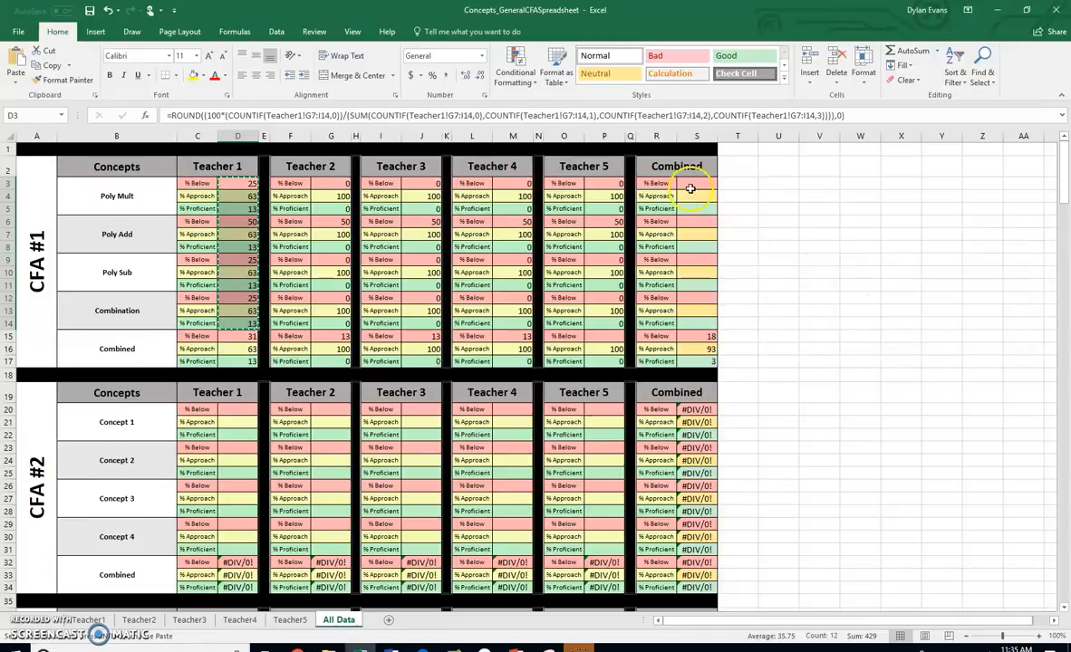
Copy the CFA #2 Combined average formulas from S20:S31 into the CFA #1 Combined cells S3:S14
click(702, 408)
drag(704, 409, 700, 548)
key(ctrl+c)
click(696, 183)
key(ctrl+v)
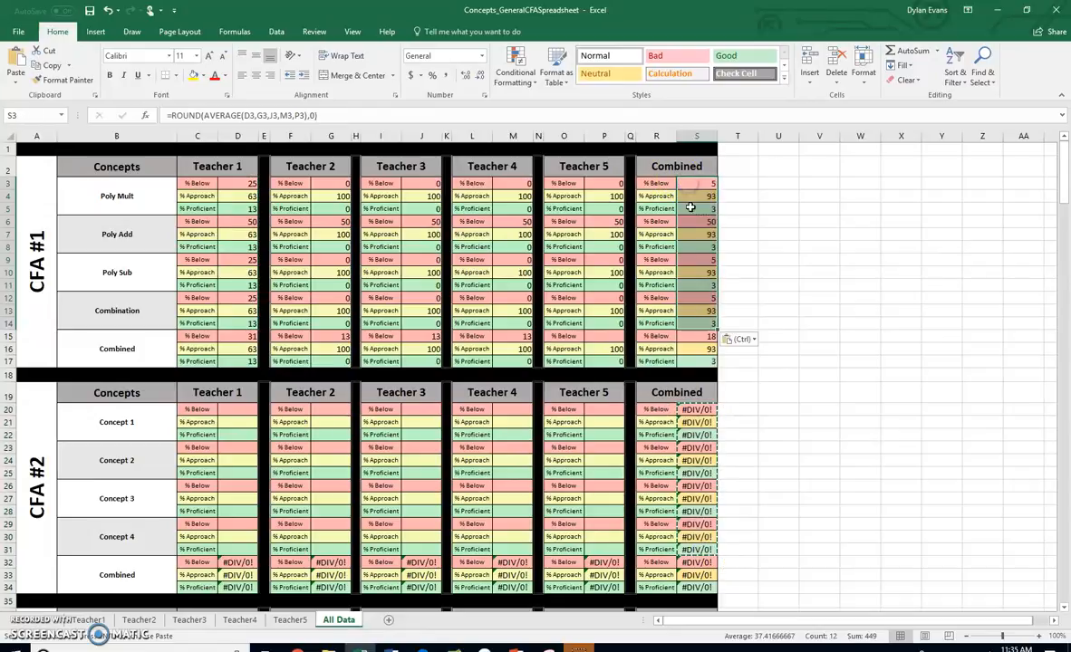
click(696, 461)
click(814, 464)
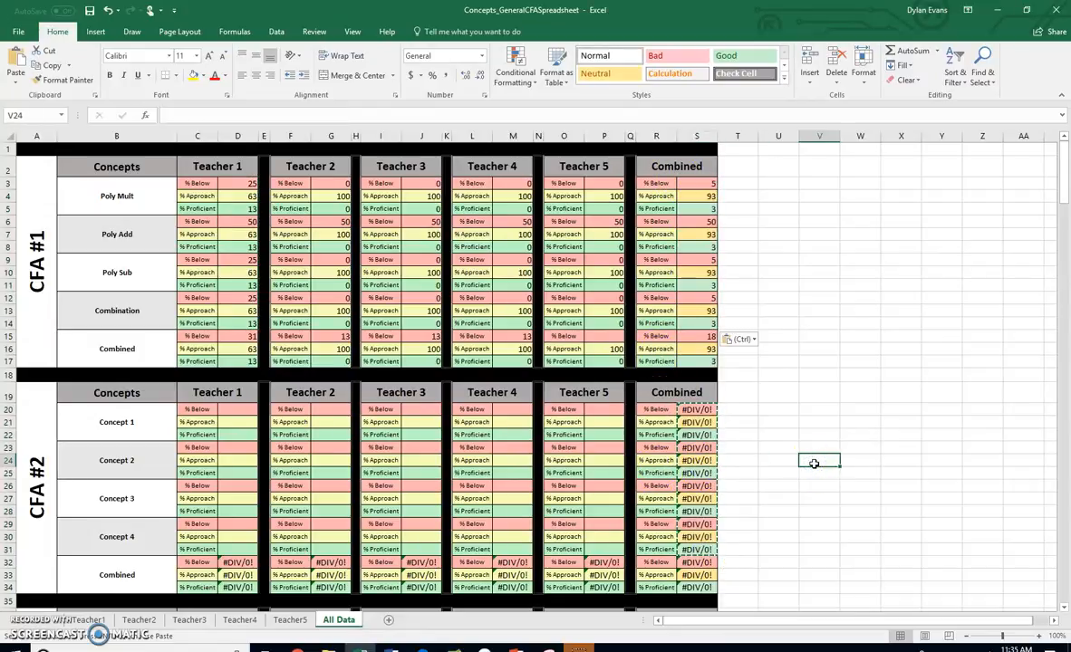